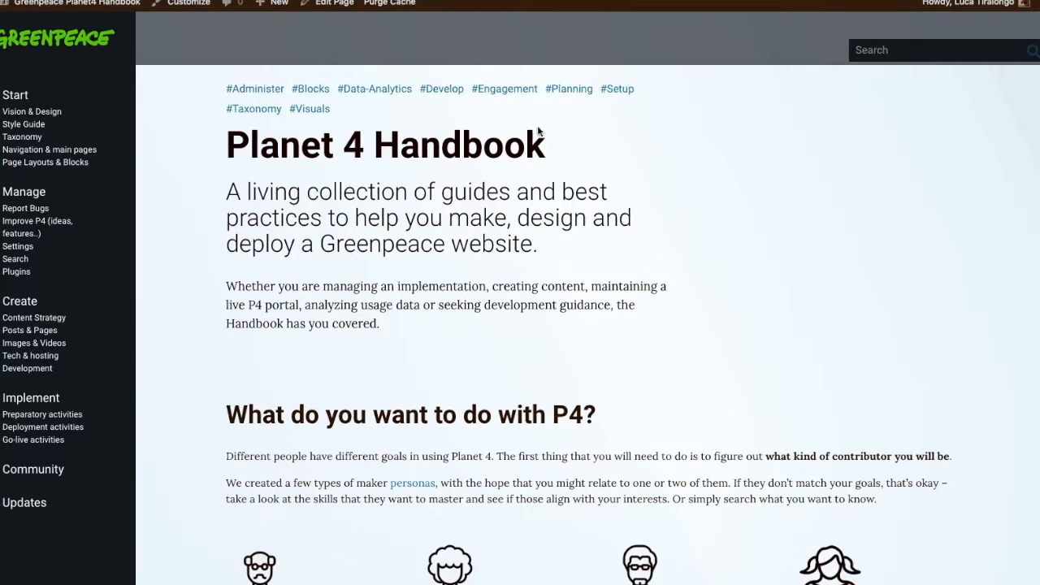
# Open the #Blocks tag page, then search the handbook for "form" to reach the Block: Form (Engaging Networks) page.
pyautogui.click(309, 91)
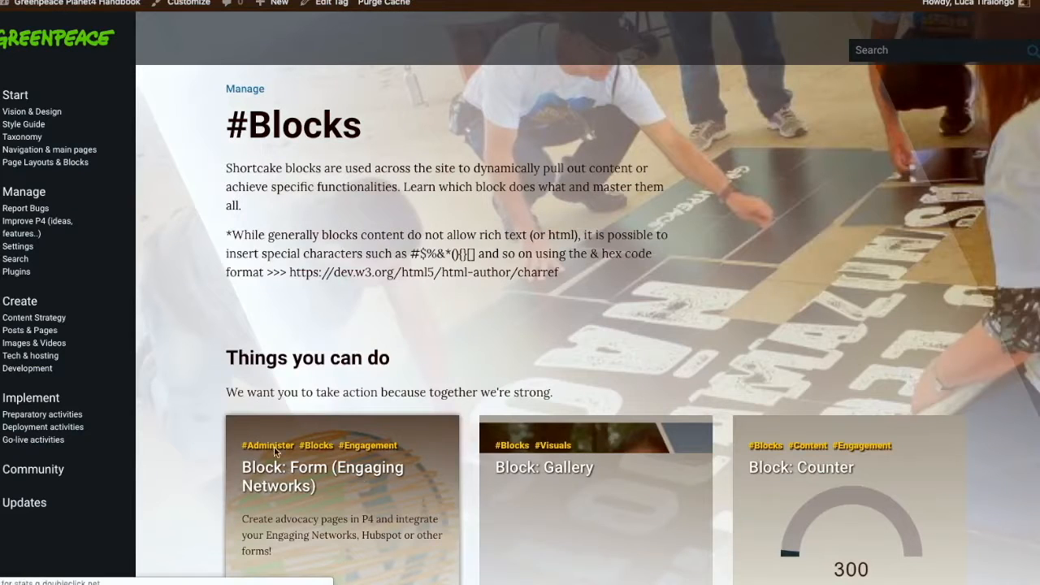
pyautogui.click(912, 51)
pyautogui.write('form')
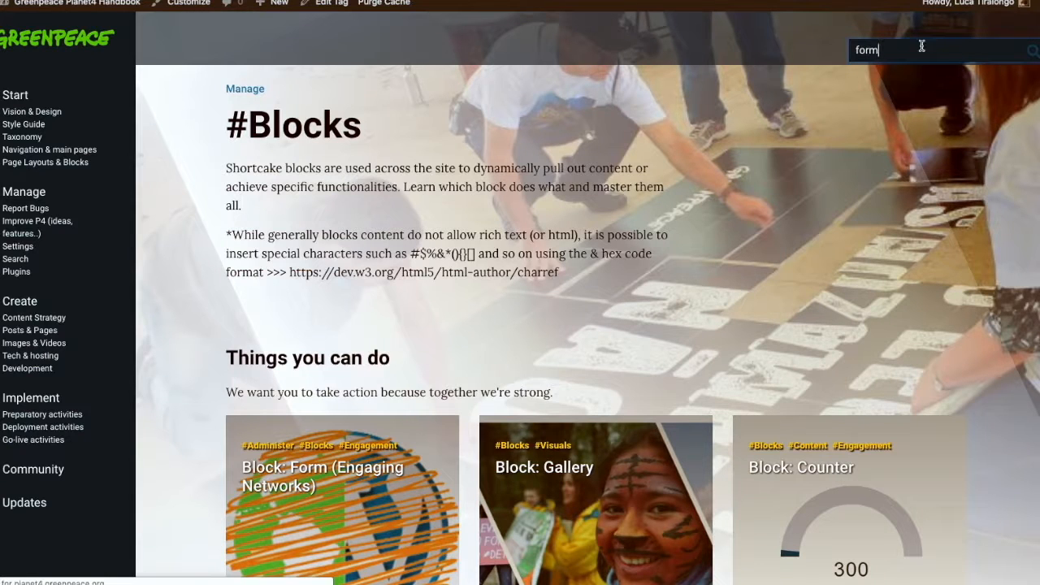
pyautogui.press('Return')
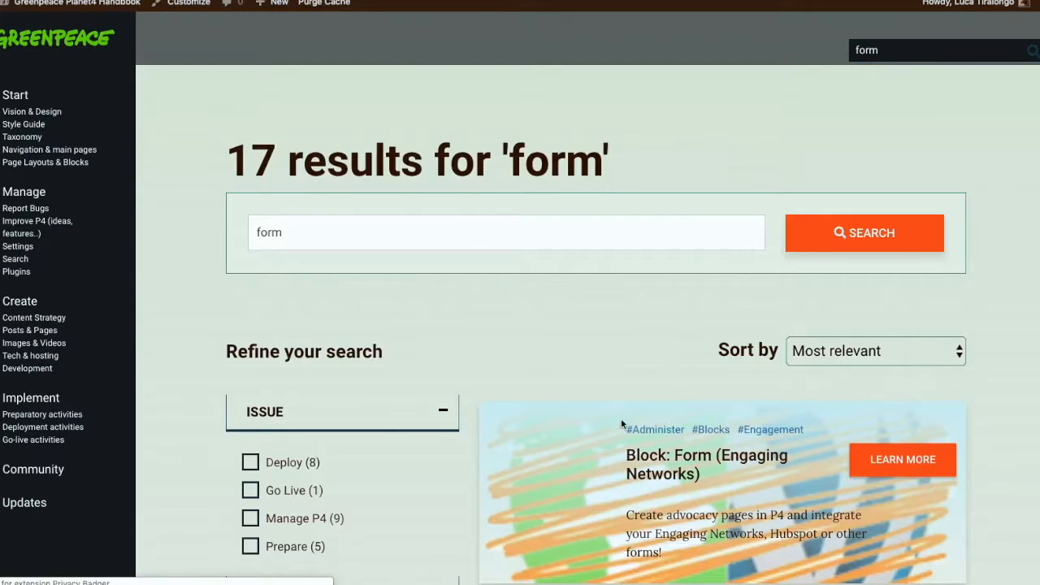
pyautogui.click(646, 457)
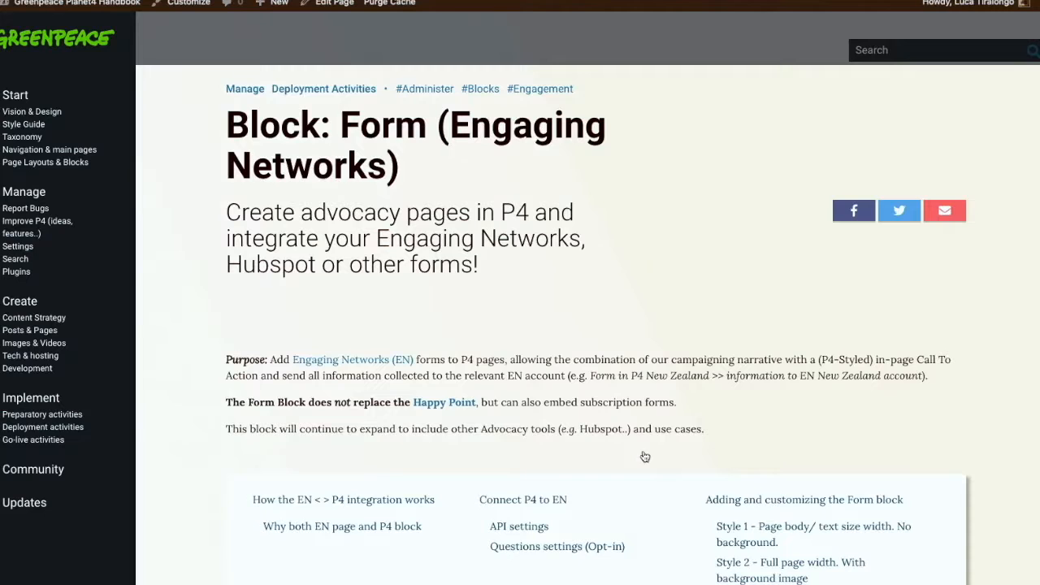
# Review the Form block page's purpose statement and its table of contents.
pyautogui.scroll(-2, 669, 454)
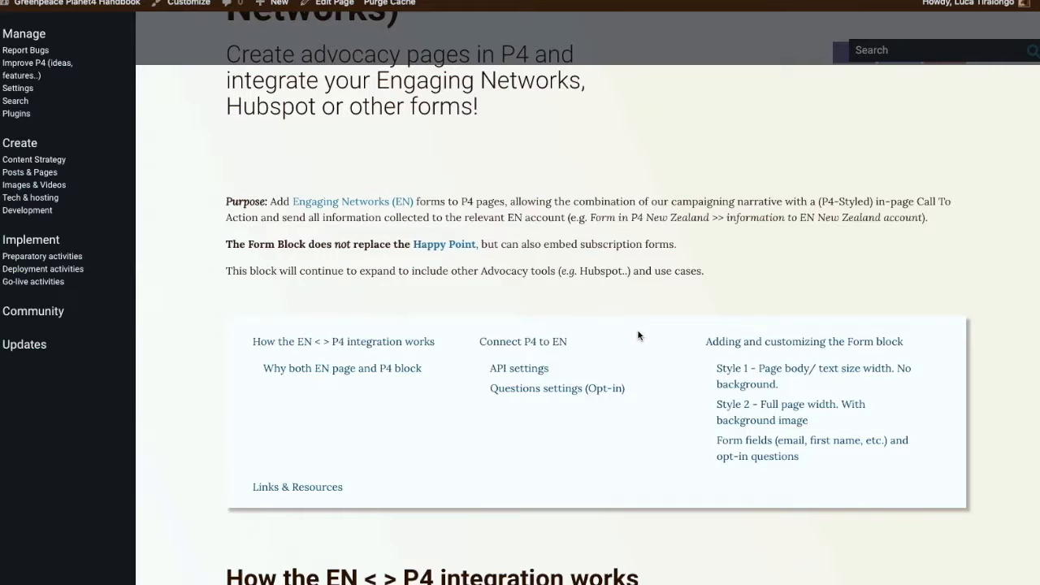
pyautogui.scroll(-1, 638, 335)
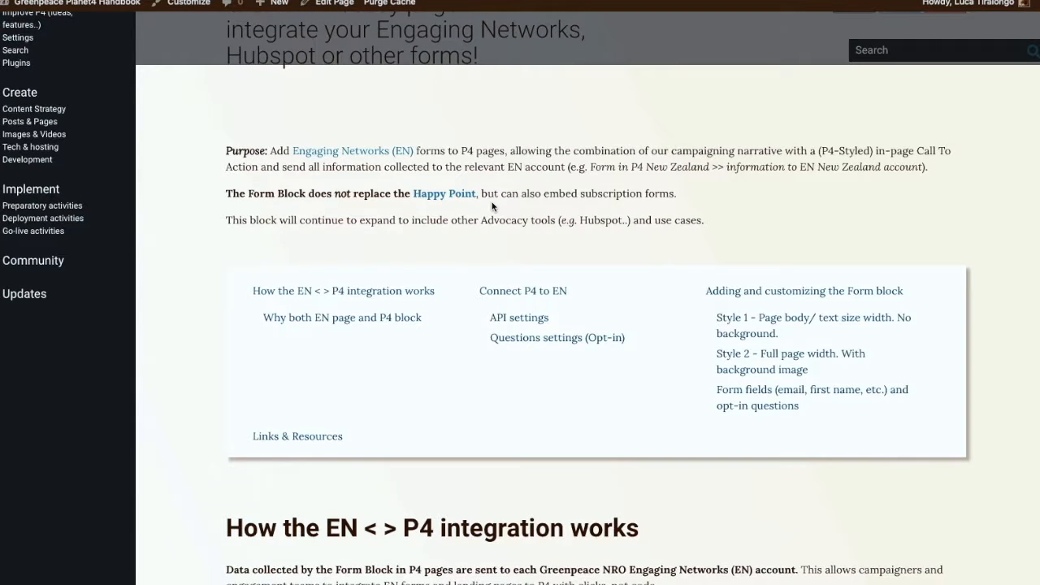
pyautogui.scroll(-1, 535, 214)
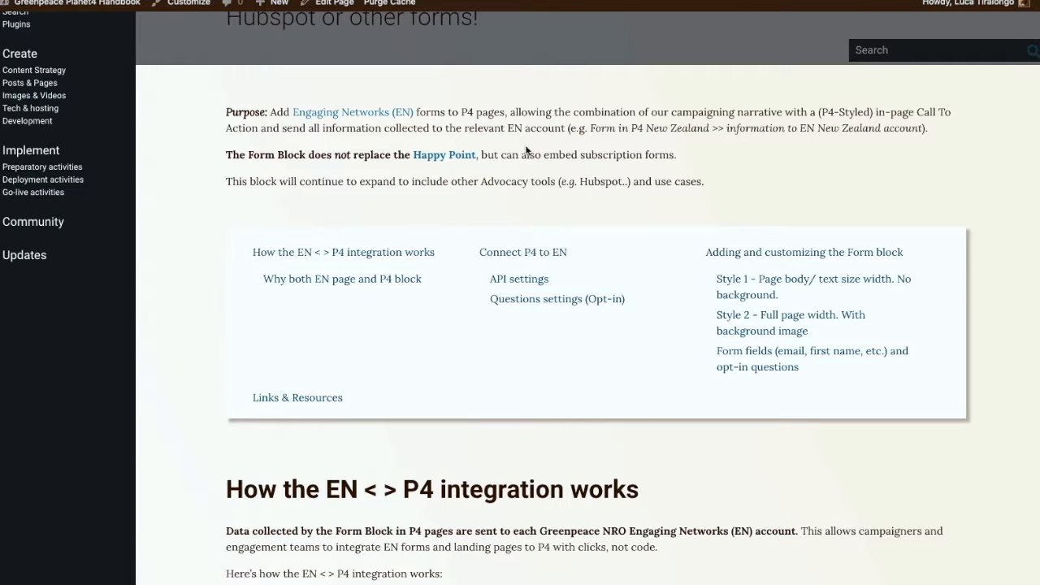
pyautogui.scroll(-1, 525, 159)
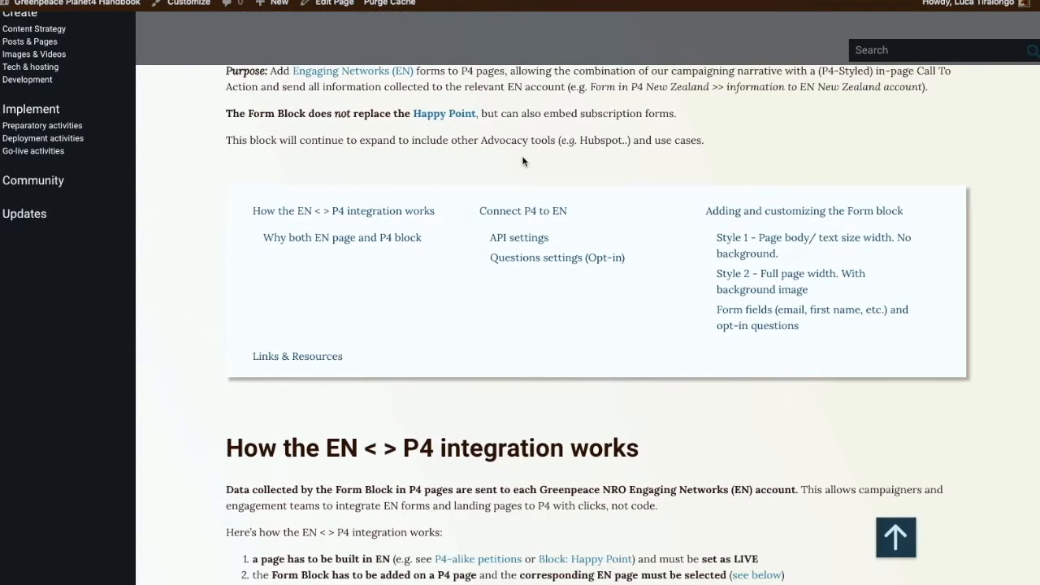
pyautogui.scroll(5, 520, 179)
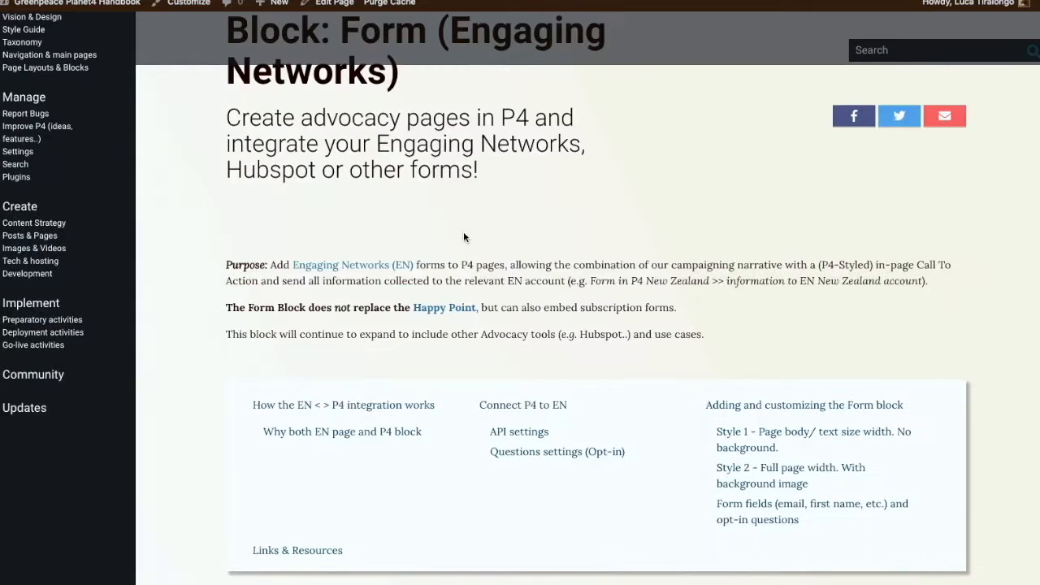
pyautogui.scroll(-2, 477, 248)
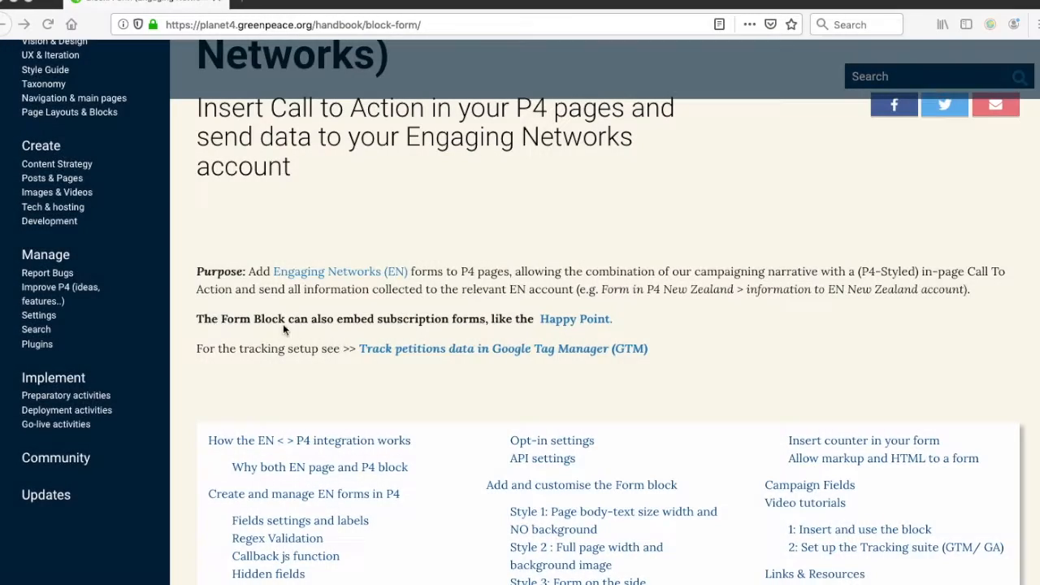
# Highlight the statement that the Form Block can also embed subscription forms, and clear the highlight.
pyautogui.click(276, 315)
pyautogui.moveTo(310, 319); pyautogui.dragTo(507, 321)
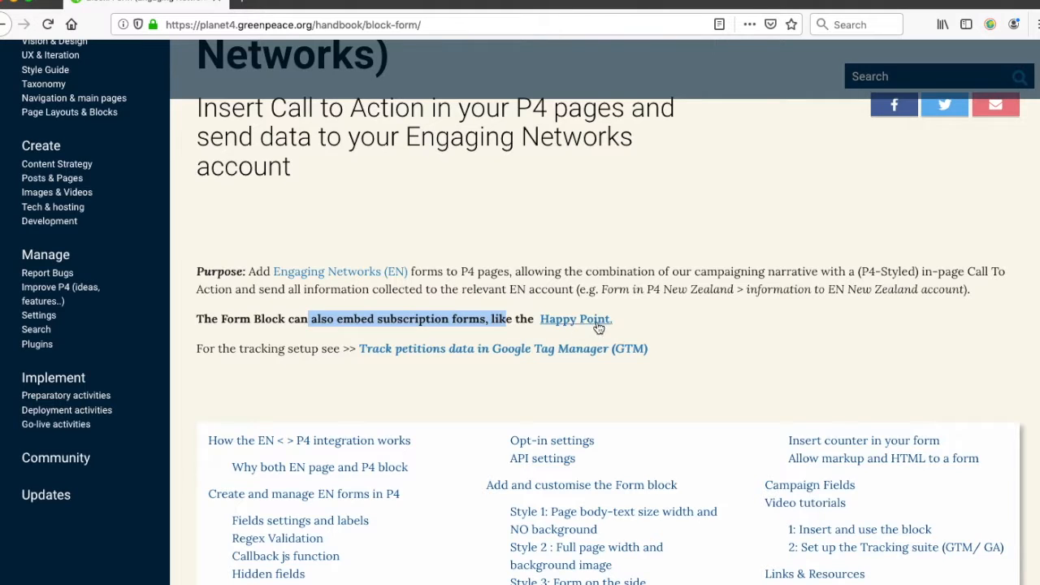
pyautogui.click(638, 328)
pyautogui.scroll(-1, 638, 333)
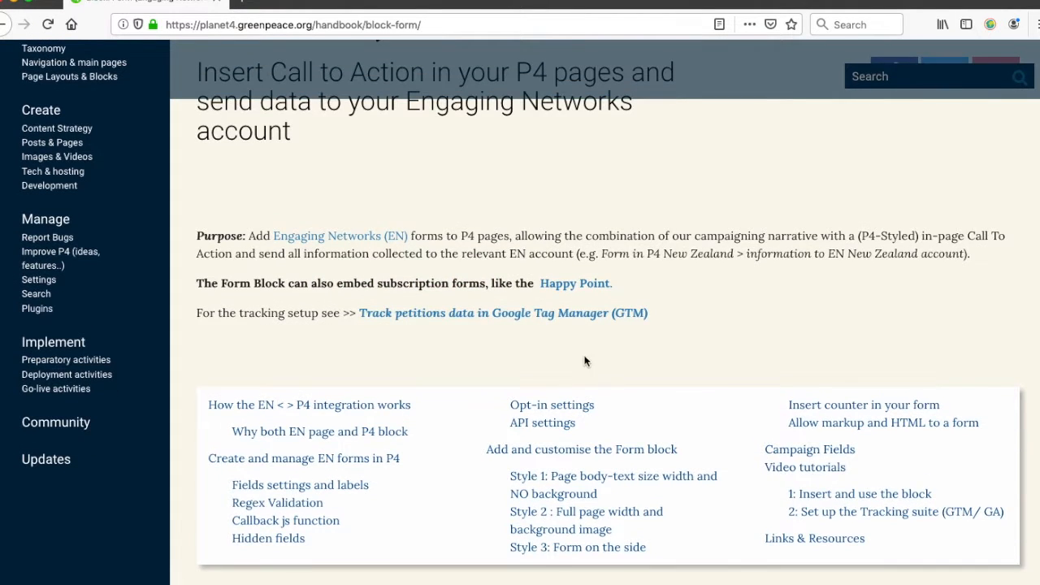
# Look over the table of contents and the opening of the "How the EN < > P4 integration works" section.
pyautogui.scroll(-2, 571, 353)
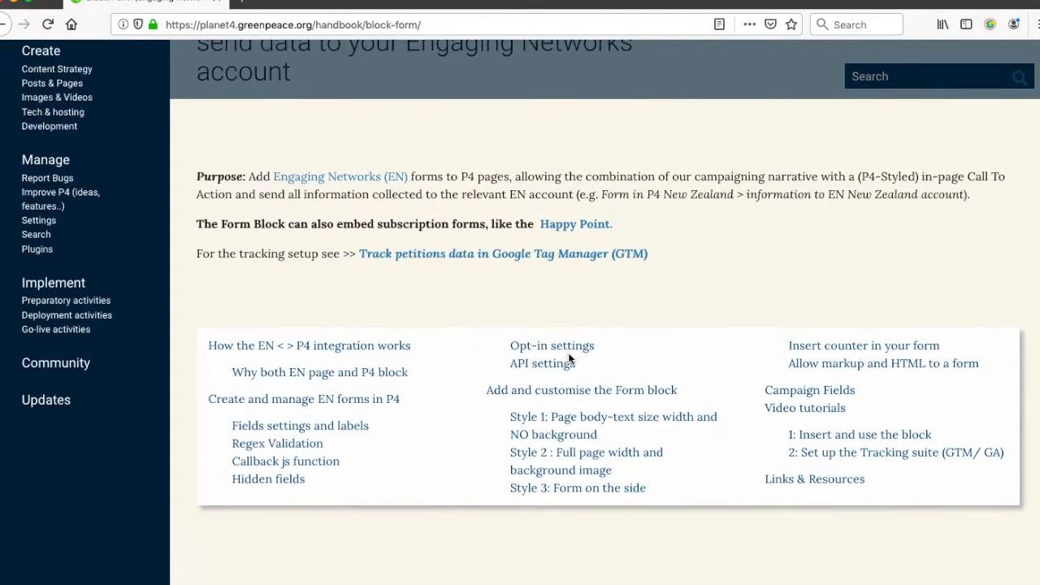
pyautogui.scroll(-1, 570, 358)
pyautogui.scroll(-3, 537, 211)
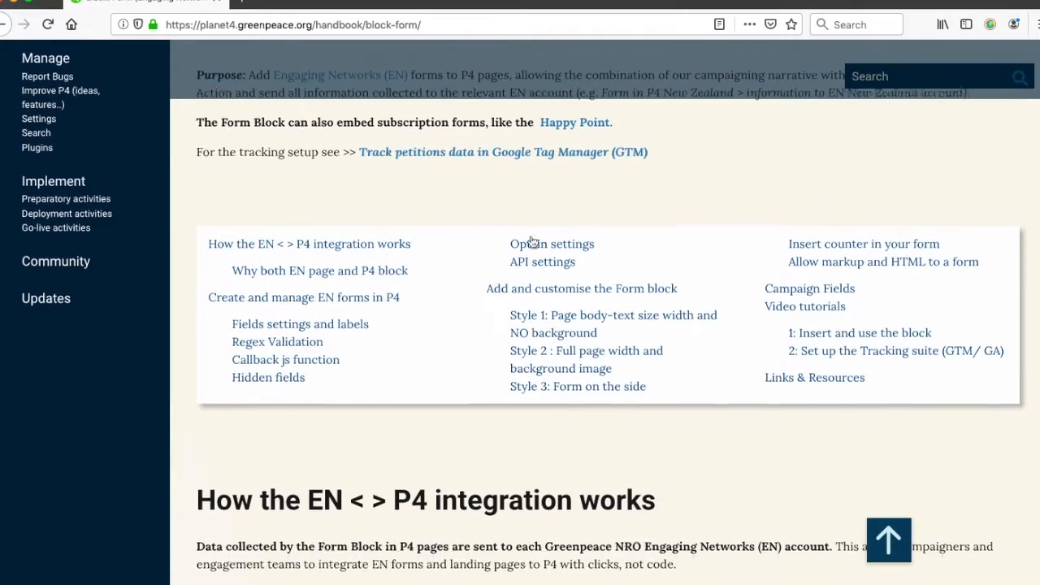
pyautogui.scroll(-2, 518, 262)
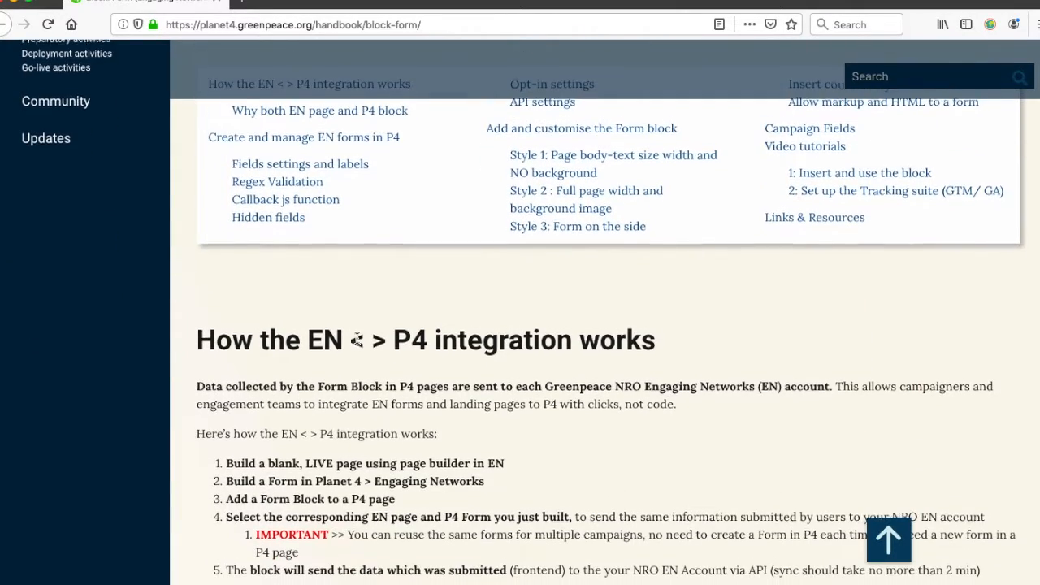
pyautogui.scroll(-1, 357, 329)
pyautogui.scroll(3, 418, 314)
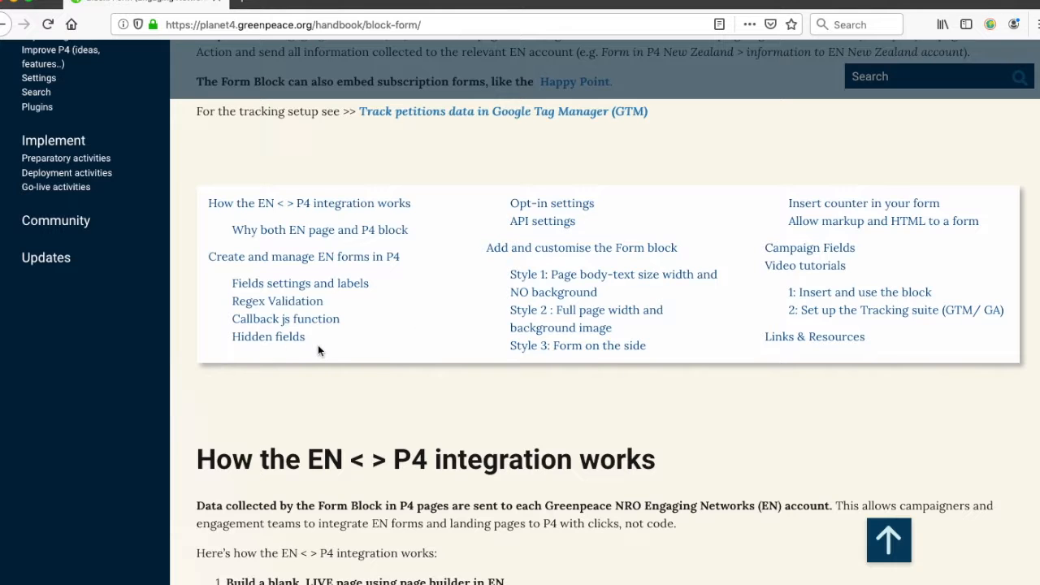
pyautogui.scroll(-2, 335, 361)
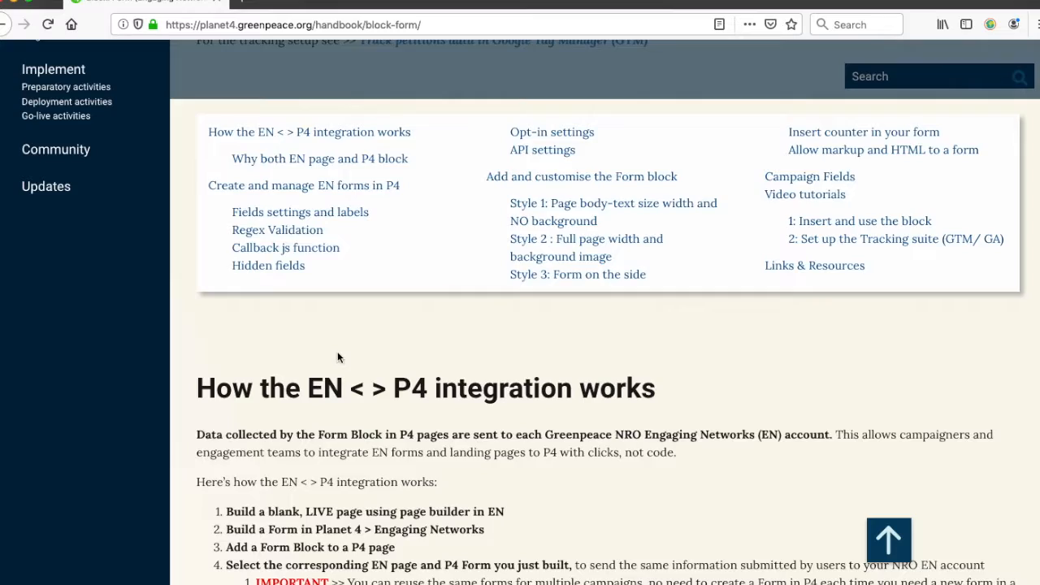
pyautogui.scroll(-1, 338, 358)
# Go to the API settings section and highlight the KEY INFO note about updating the keys, including the settings illustration in the review.
pyautogui.click(564, 144)
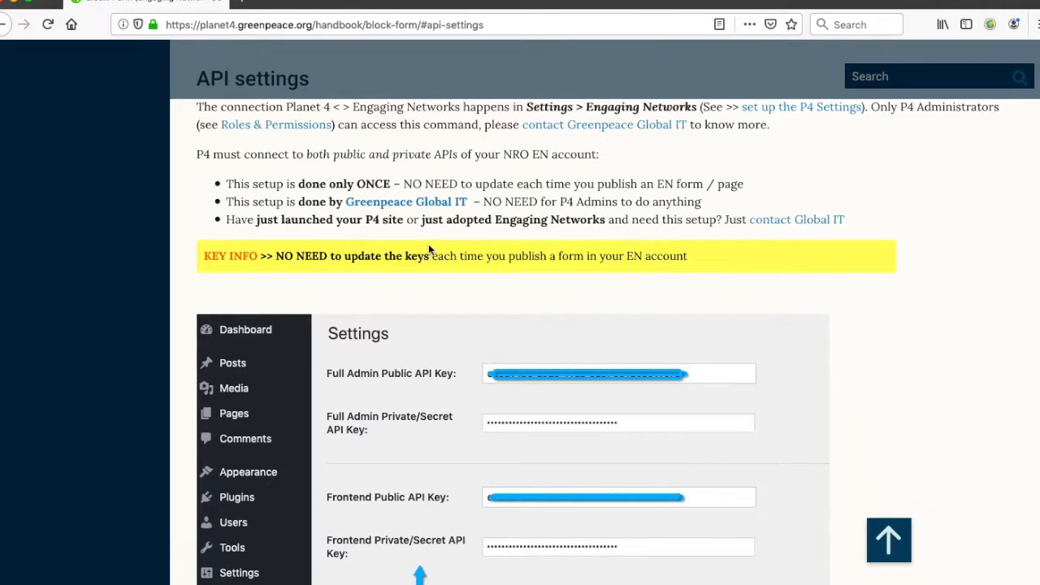
pyautogui.moveTo(667, 253); pyautogui.dragTo(204, 255)
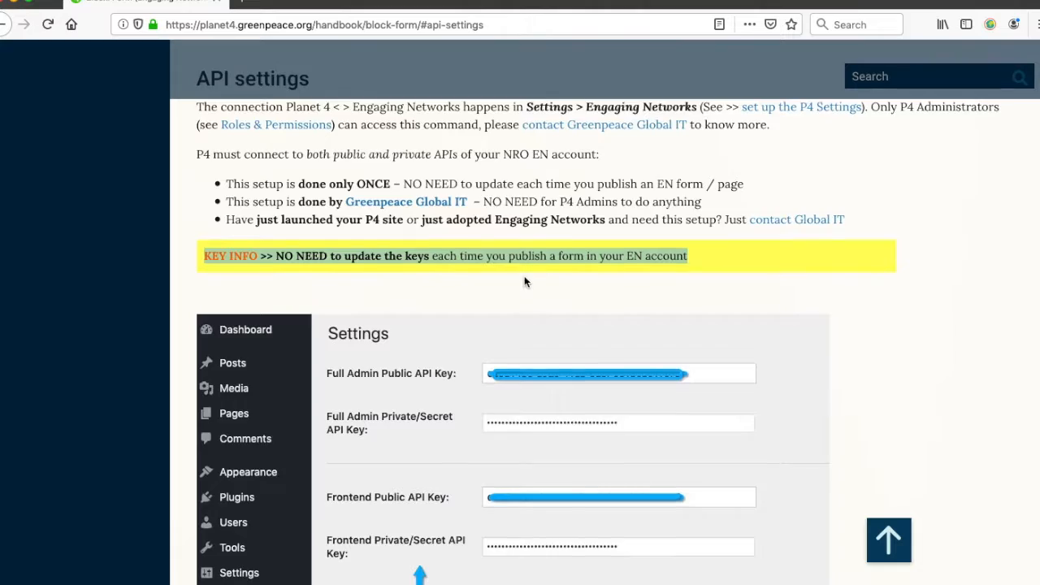
pyautogui.scroll(-3, 524, 282)
pyautogui.scroll(-1, 238, 542)
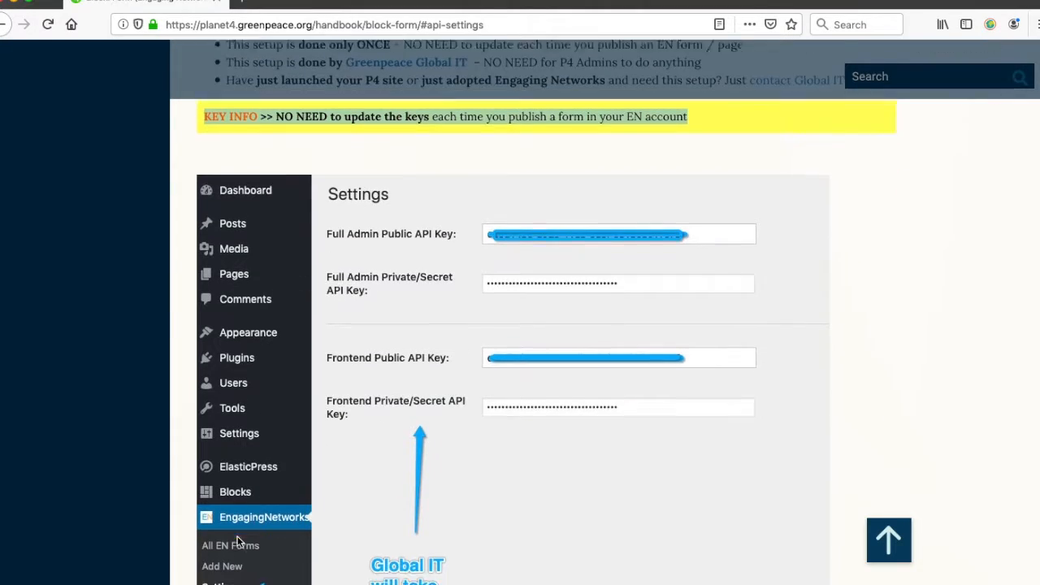
# Return to the "How the EN < > P4 integration works" section and highlight "EN" in its heading.
pyautogui.scroll(4, 381, 384)
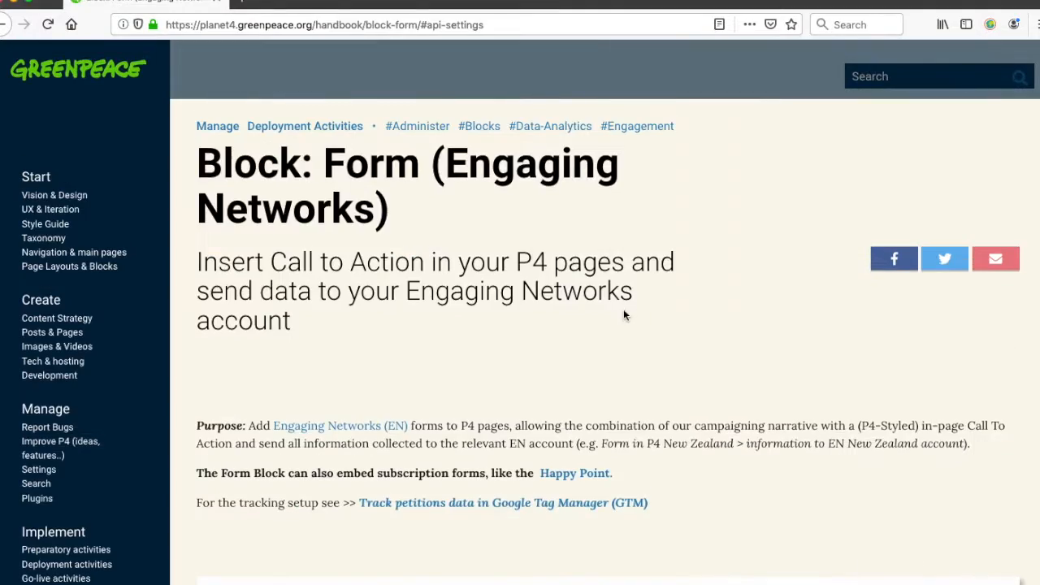
pyautogui.scroll(-5, 622, 312)
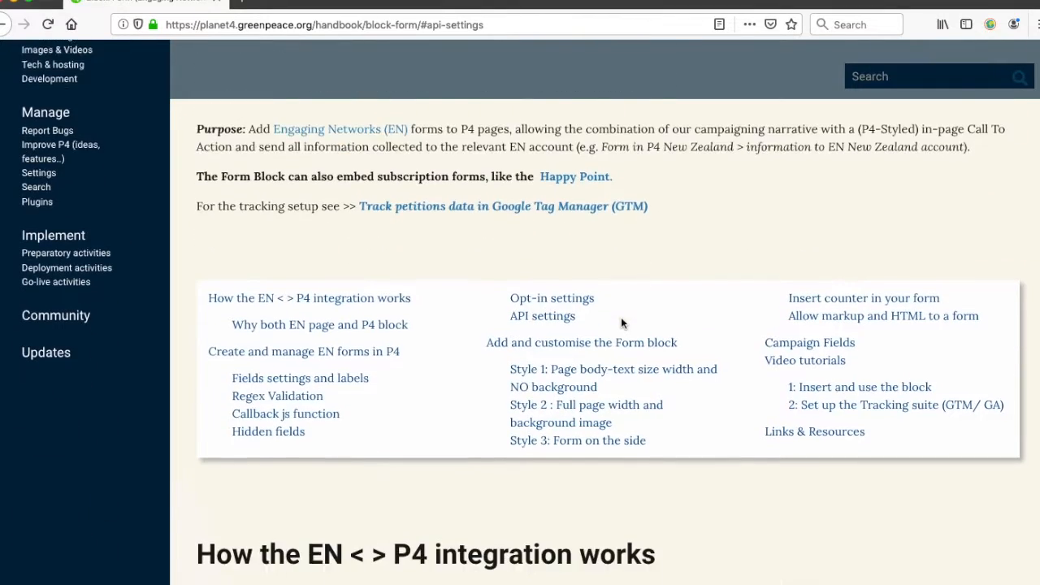
pyautogui.scroll(-6, 621, 322)
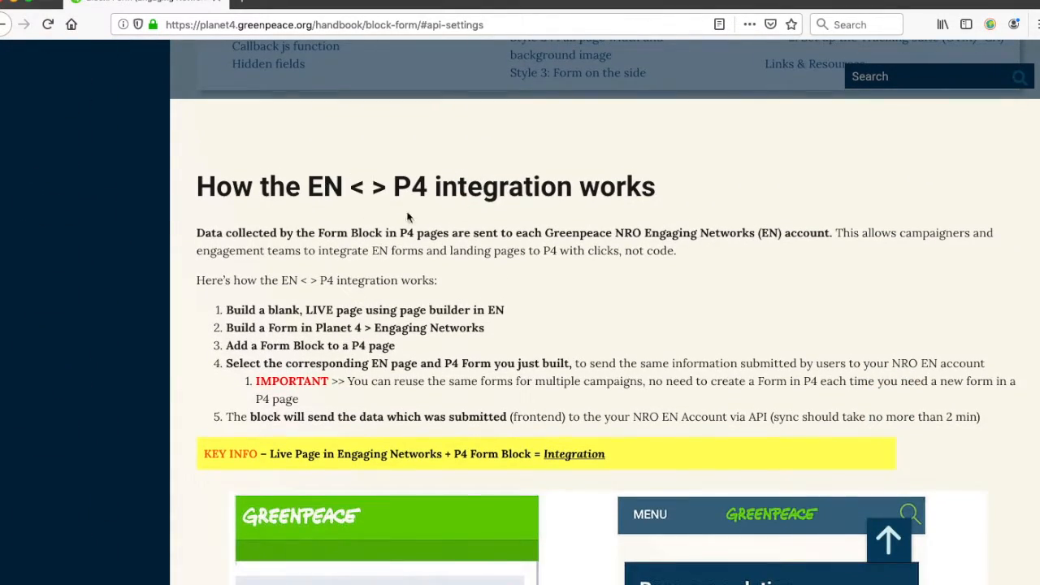
pyautogui.moveTo(434, 182); pyautogui.dragTo(310, 187)
pyautogui.click(404, 183)
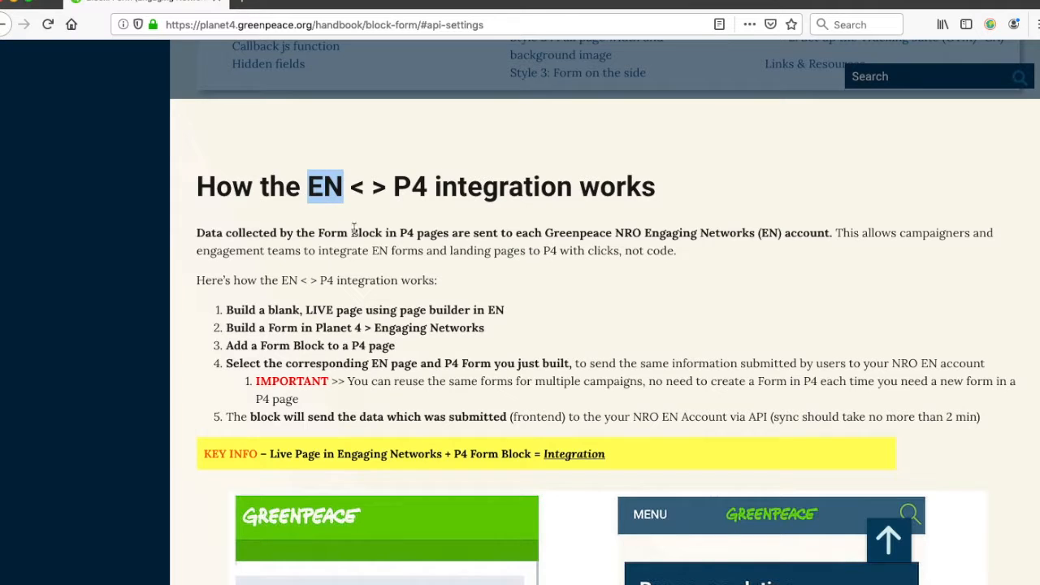
pyautogui.click(383, 266)
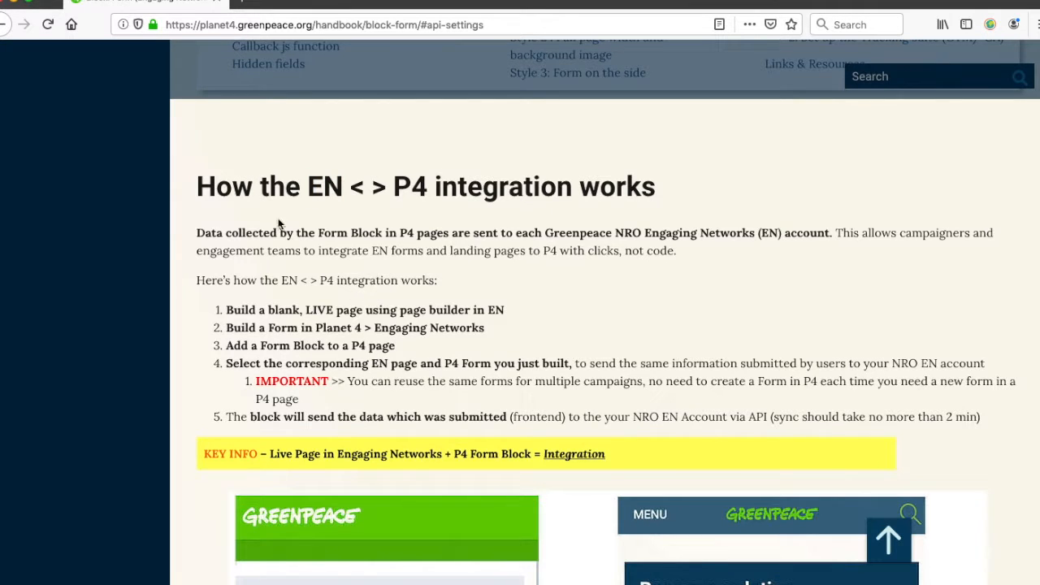
# Highlight integration steps 1 and 2 in turn: building a blank LIVE page in EN and building a form in Planet 4.
pyautogui.scroll(-1, 252, 270)
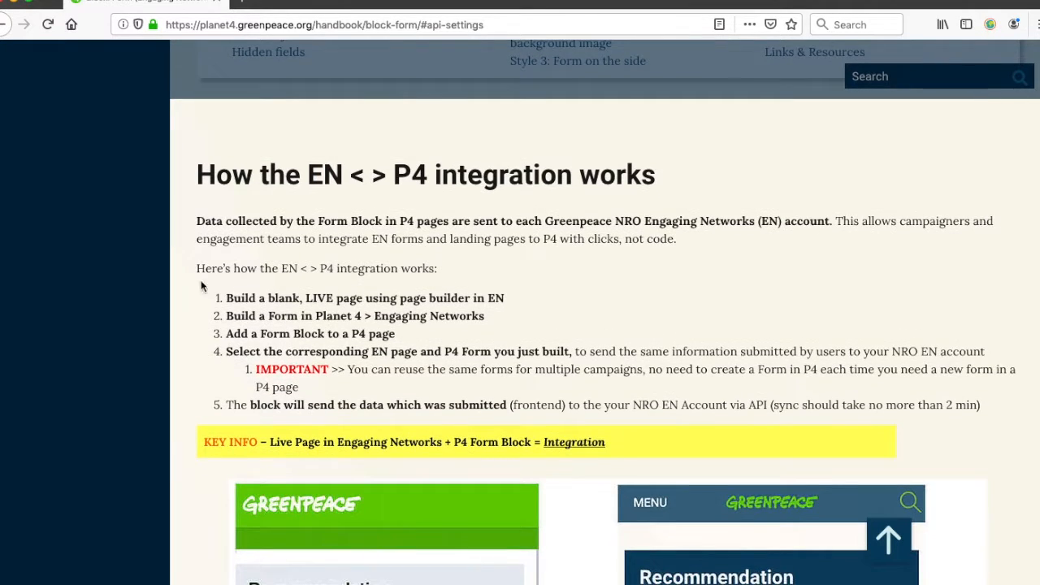
pyautogui.moveTo(226, 299); pyautogui.dragTo(501, 299)
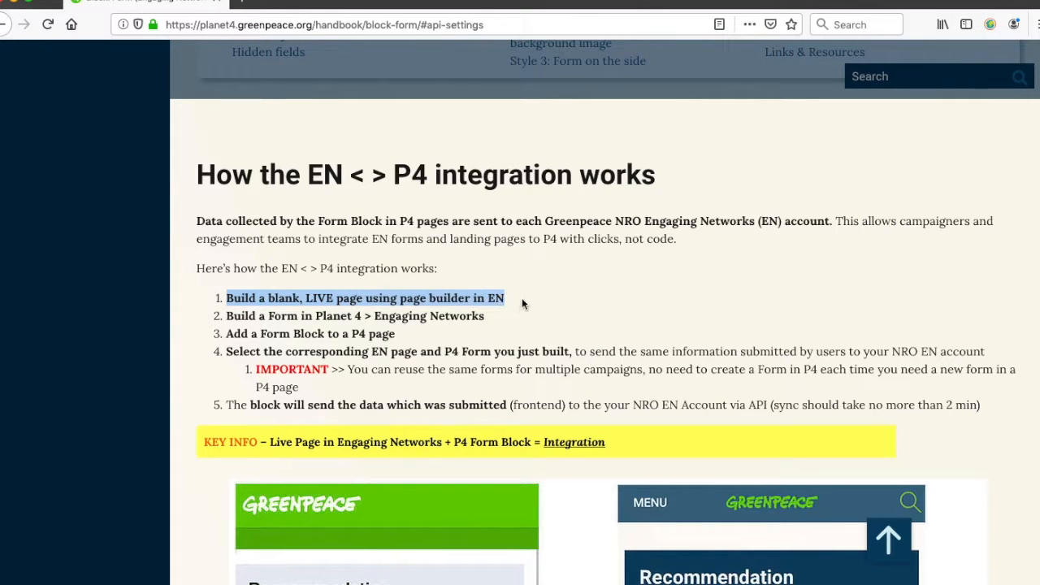
pyautogui.click(521, 301)
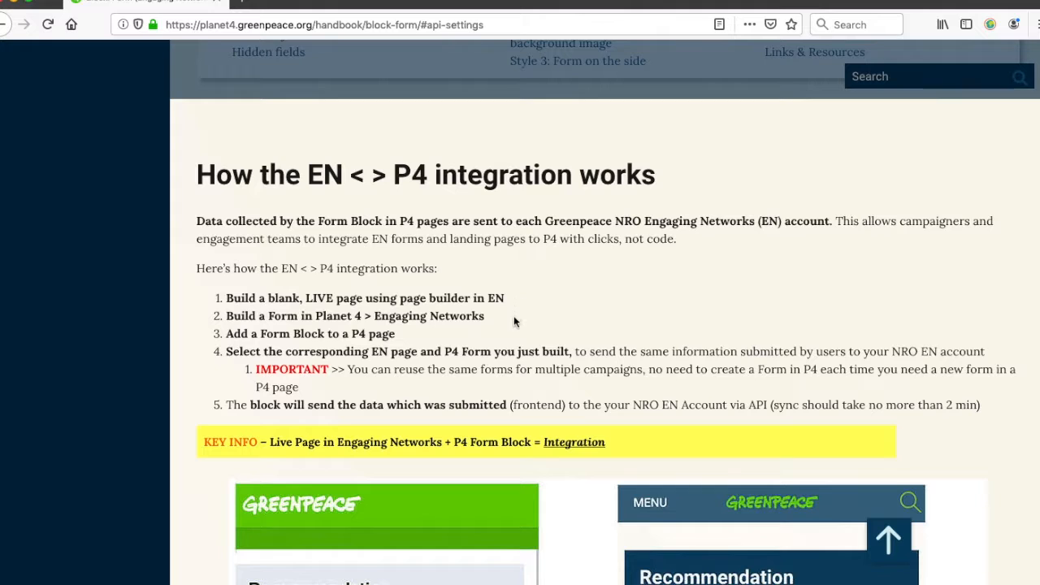
pyautogui.moveTo(228, 317); pyautogui.dragTo(493, 323)
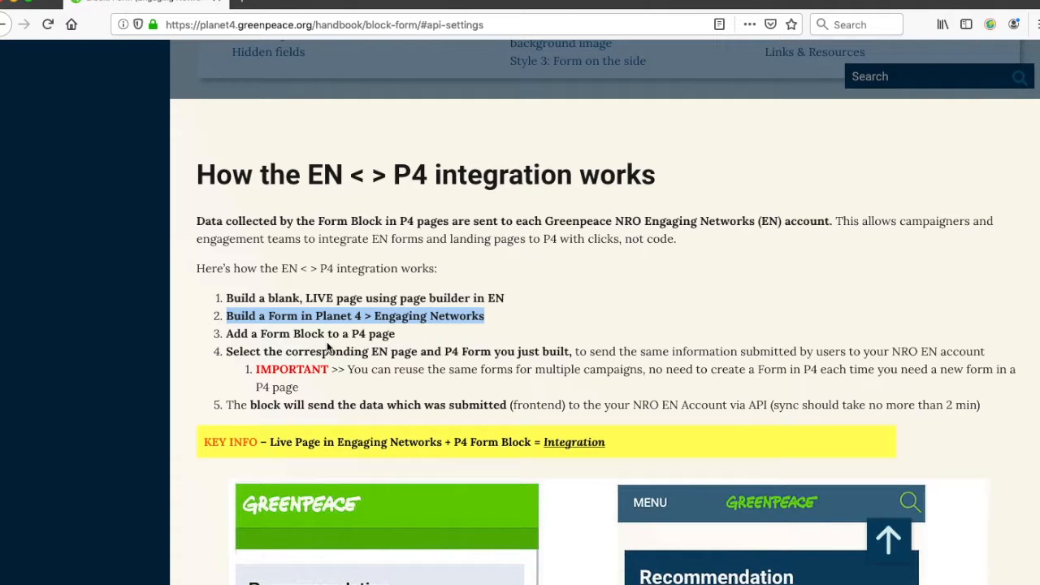
pyautogui.click(412, 316)
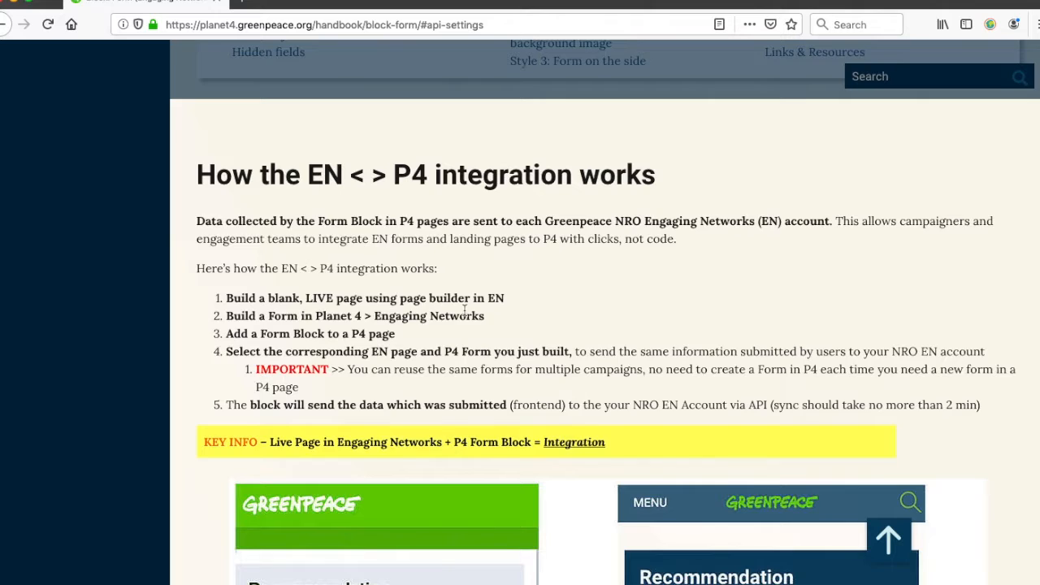
# Highlight integration step 3 about adding a Form Block, and "P4 Form you just built" in step 4.
pyautogui.scroll(-1, 467, 314)
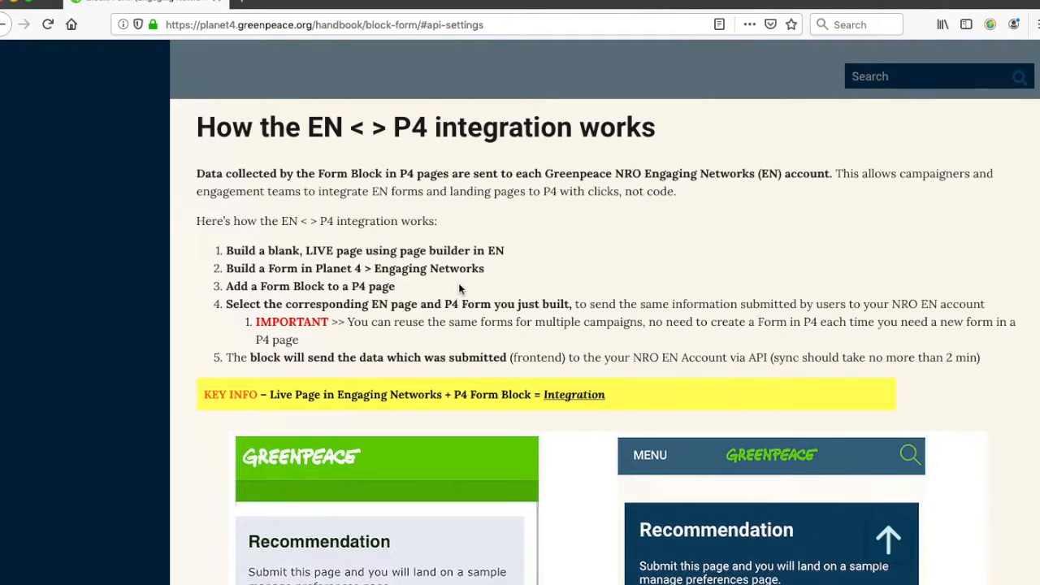
pyautogui.scroll(-1, 460, 288)
pyautogui.scroll(-1, 460, 288)
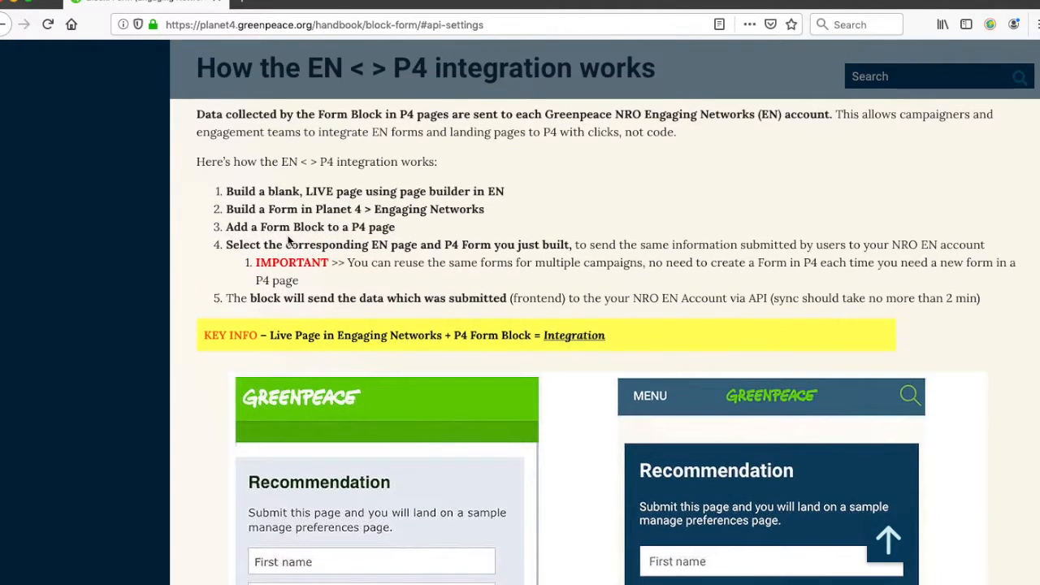
pyautogui.moveTo(226, 228); pyautogui.dragTo(442, 234)
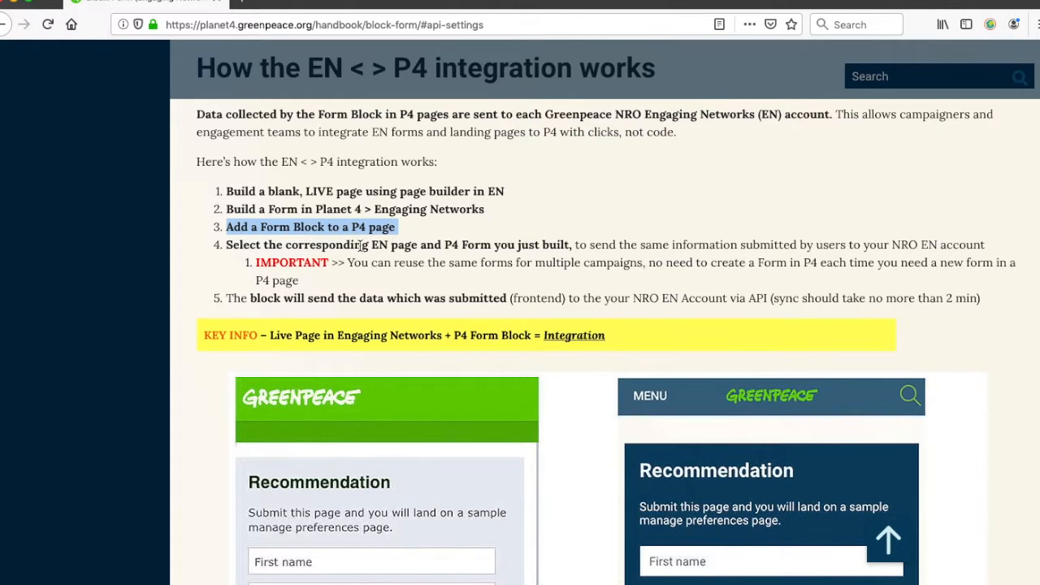
pyautogui.moveTo(230, 245); pyautogui.dragTo(575, 244)
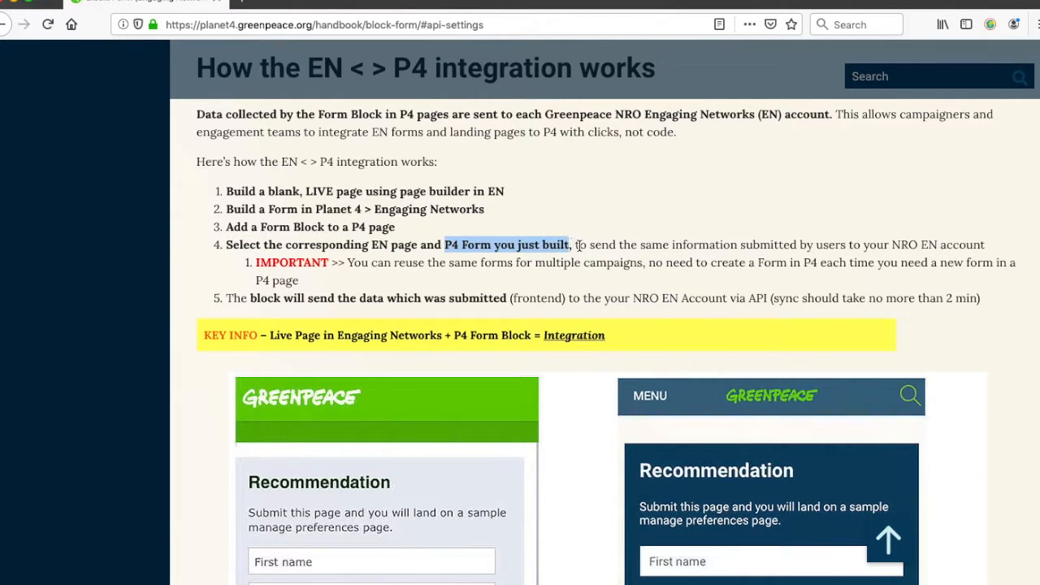
pyautogui.scroll(-1, 571, 247)
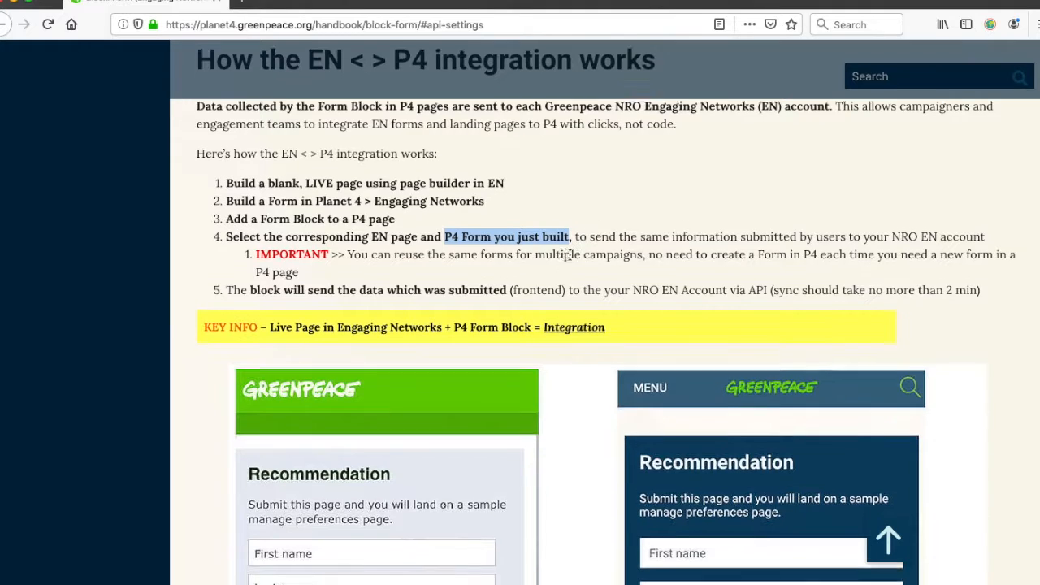
# Highlight the IMPORTANT note under integration step 4, narrowing to its statement about reusing the same forms for multiple campaigns.
pyautogui.click(560, 253)
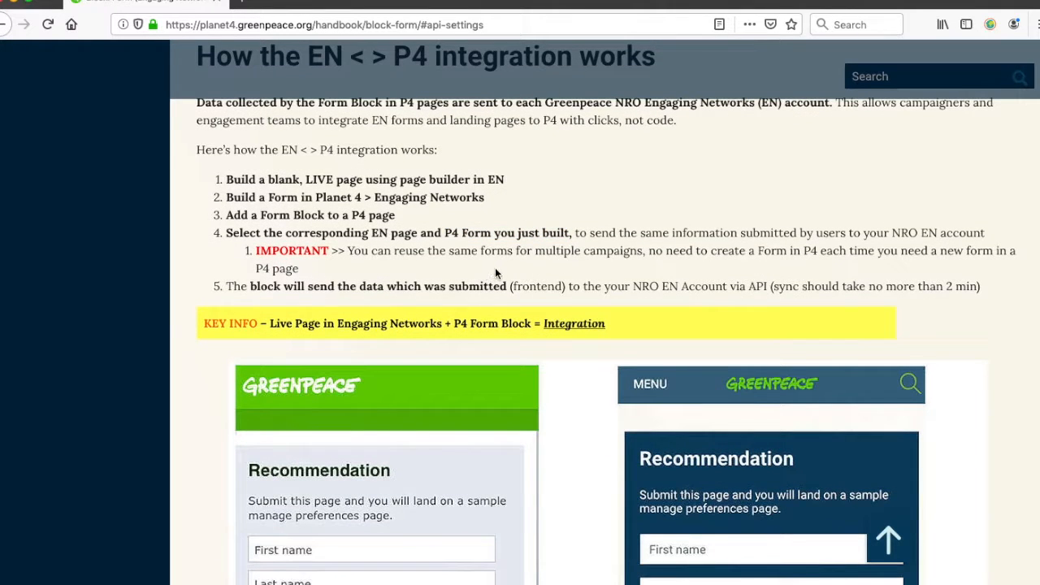
pyautogui.scroll(-1, 503, 256)
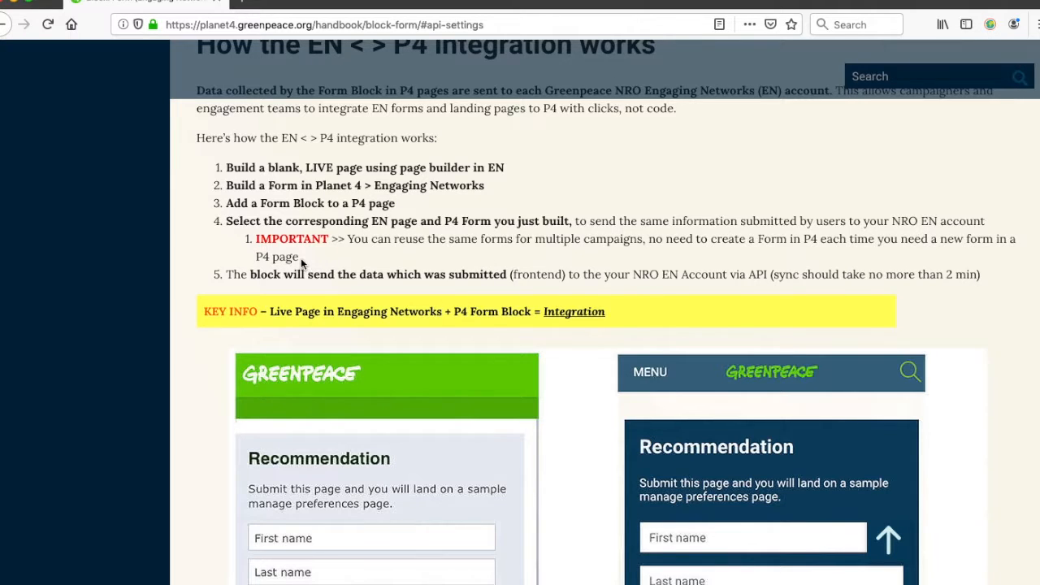
pyautogui.moveTo(300, 261); pyautogui.dragTo(259, 241)
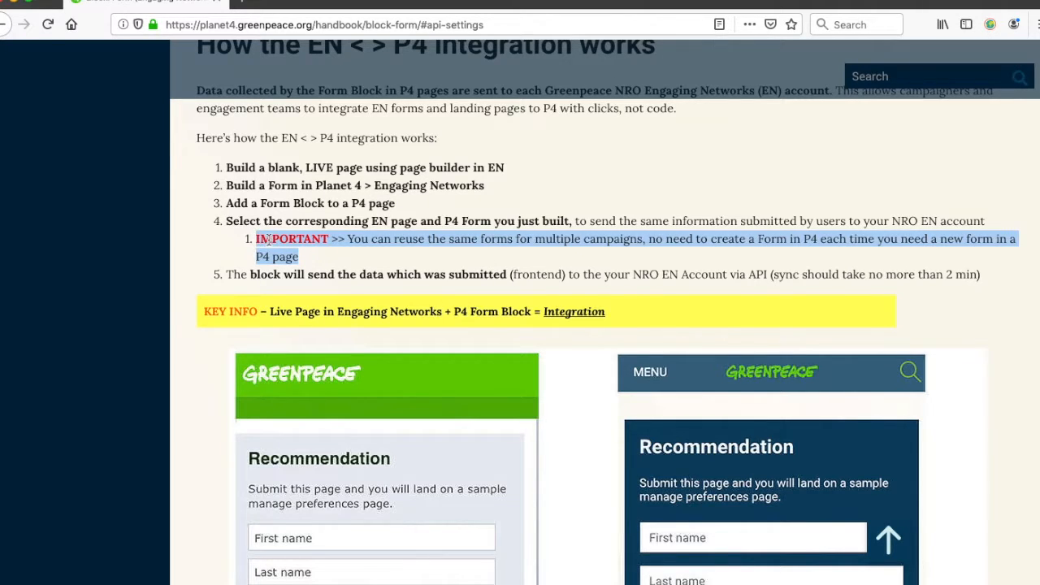
pyautogui.moveTo(350, 241); pyautogui.dragTo(607, 241)
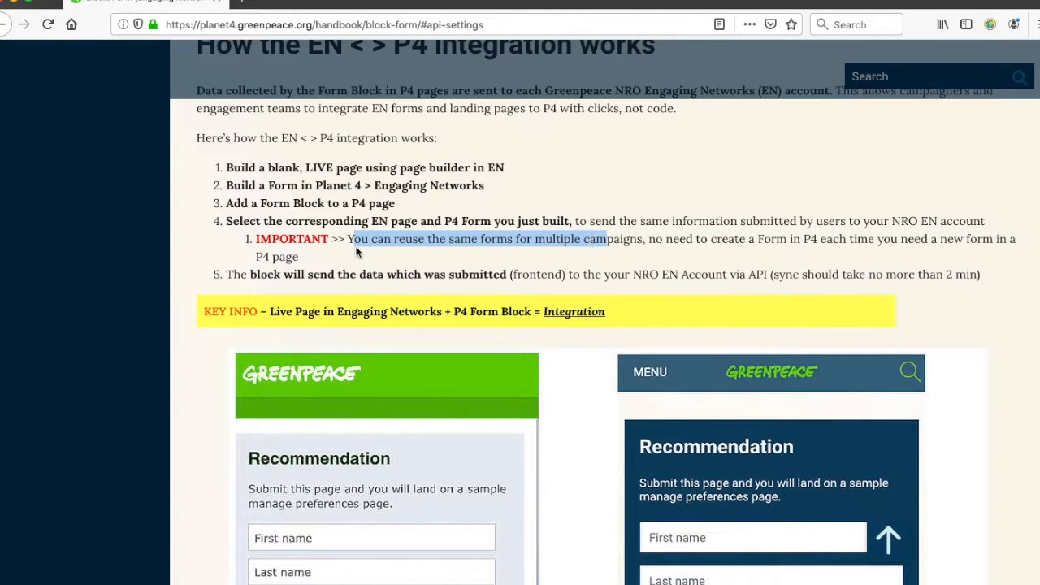
pyautogui.click(664, 246)
# Highlight "no need to create a Form in" within the IMPORTANT note under step 4.
pyautogui.moveTo(649, 242); pyautogui.dragTo(691, 242)
pyautogui.click(601, 256)
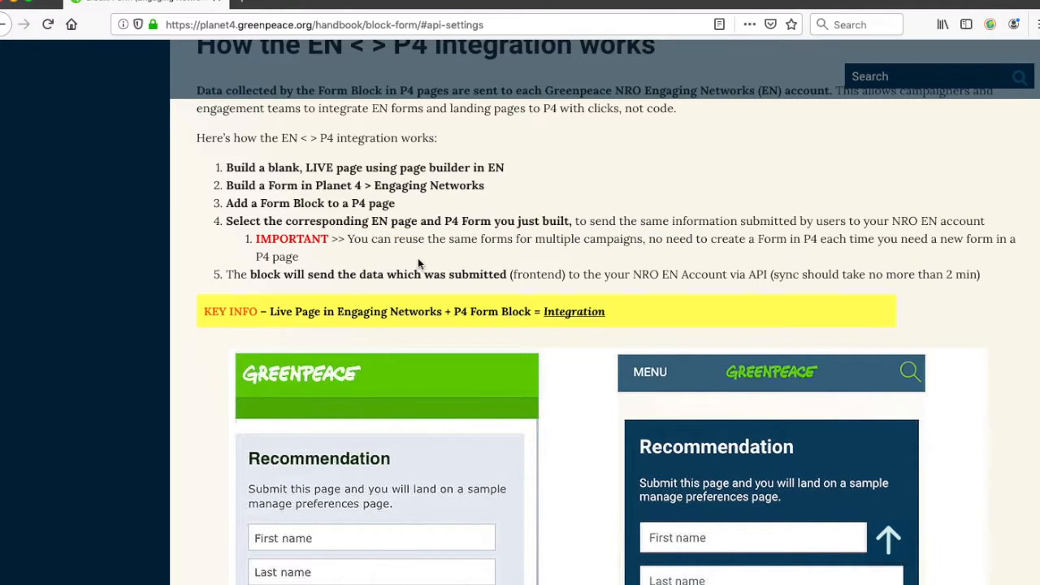
pyautogui.scroll(2, 411, 284)
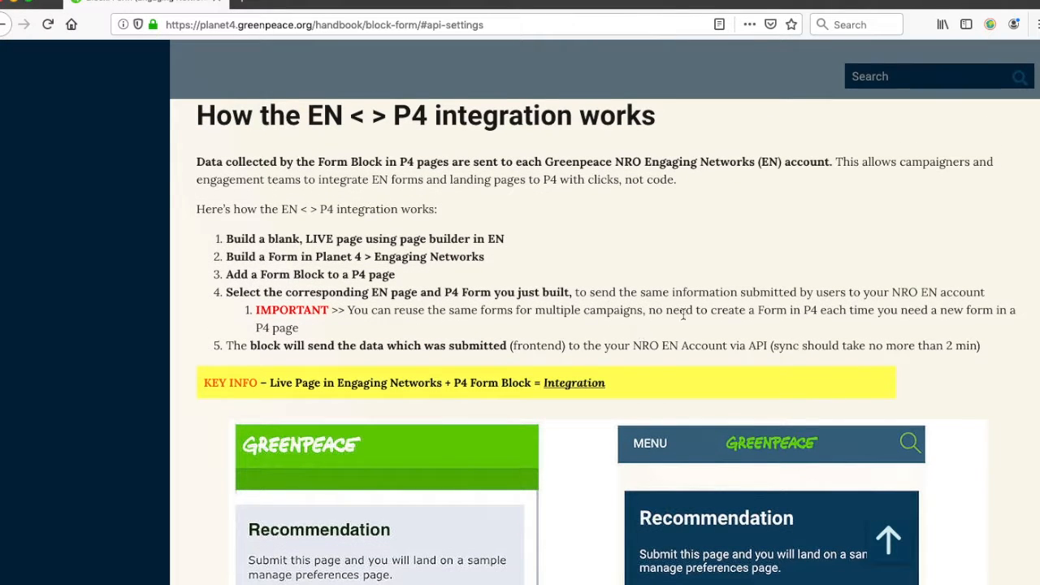
pyautogui.moveTo(647, 310); pyautogui.dragTo(799, 317)
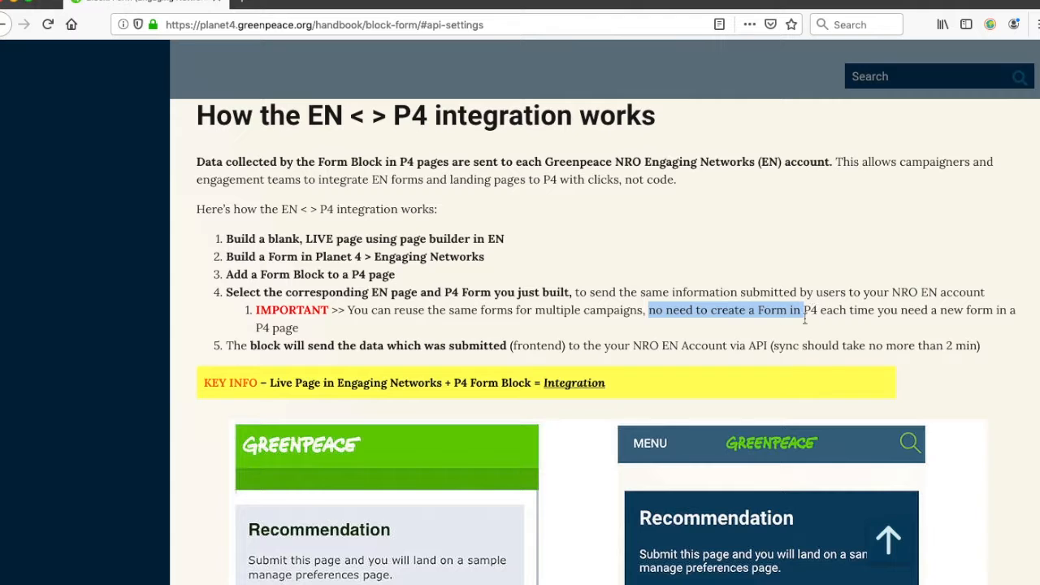
pyautogui.scroll(-1, 432, 338)
pyautogui.click(421, 336)
# Highlight integration step 5 about the block sending submitted data, and the KEY INFO formula "Live Page in Engaging Networks + P4 Form Block".
pyautogui.scroll(-1, 373, 345)
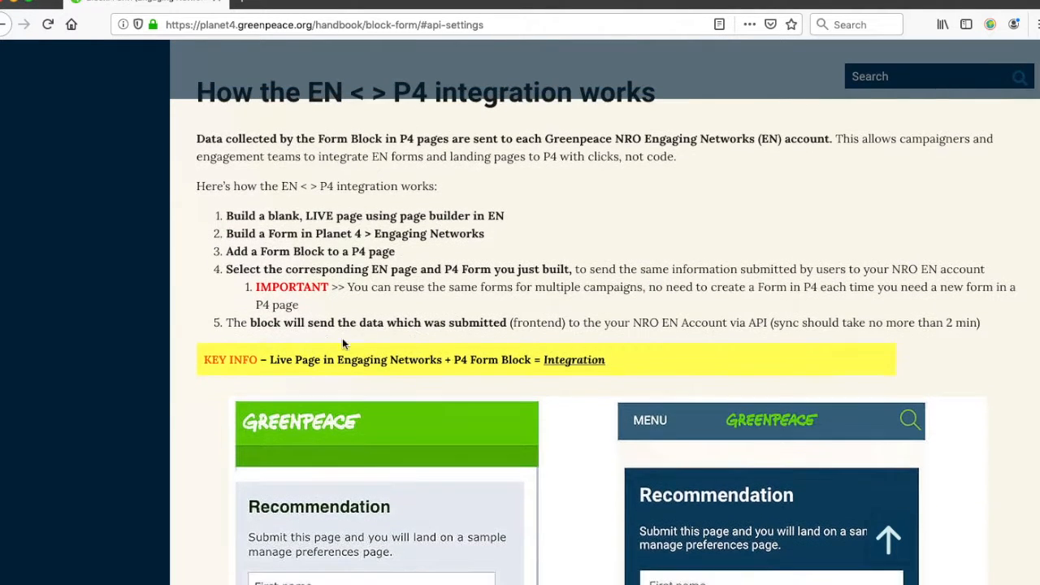
pyautogui.scroll(-1, 376, 338)
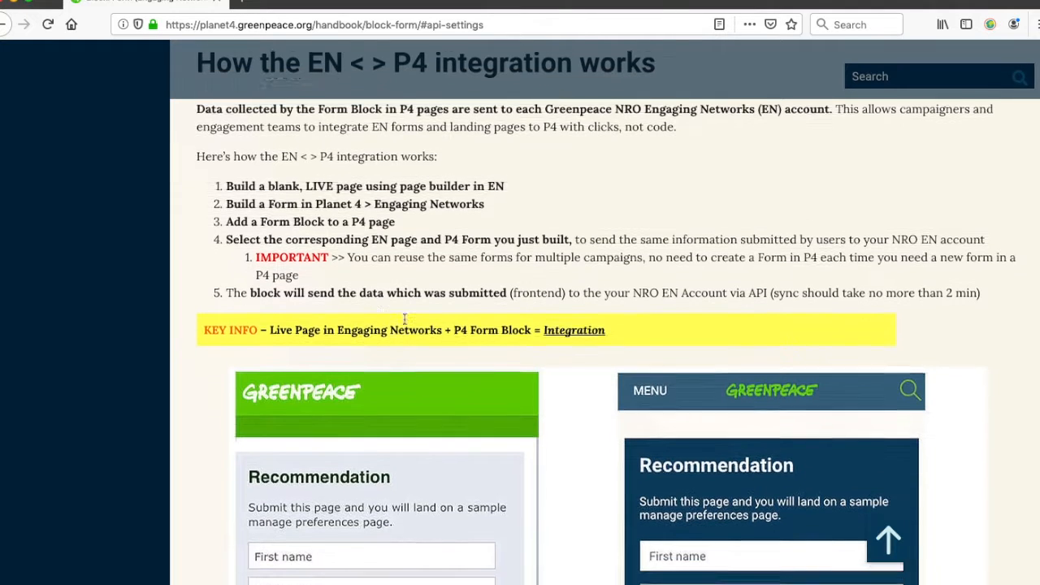
pyautogui.moveTo(227, 287); pyautogui.dragTo(282, 288)
pyautogui.scroll(-3, 422, 325)
pyautogui.scroll(-3, 569, 366)
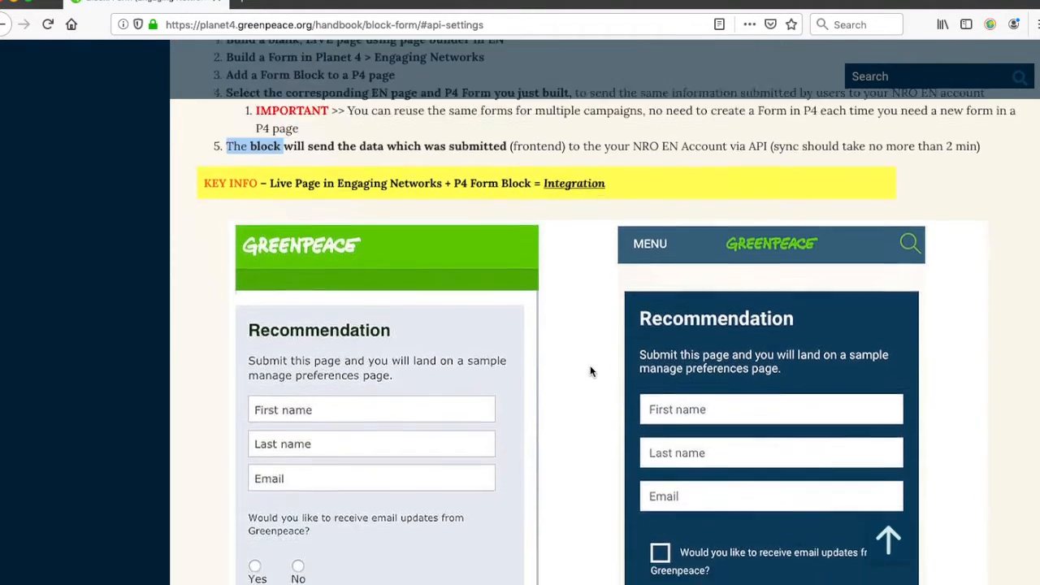
pyautogui.scroll(3, 573, 382)
pyautogui.scroll(3, 487, 386)
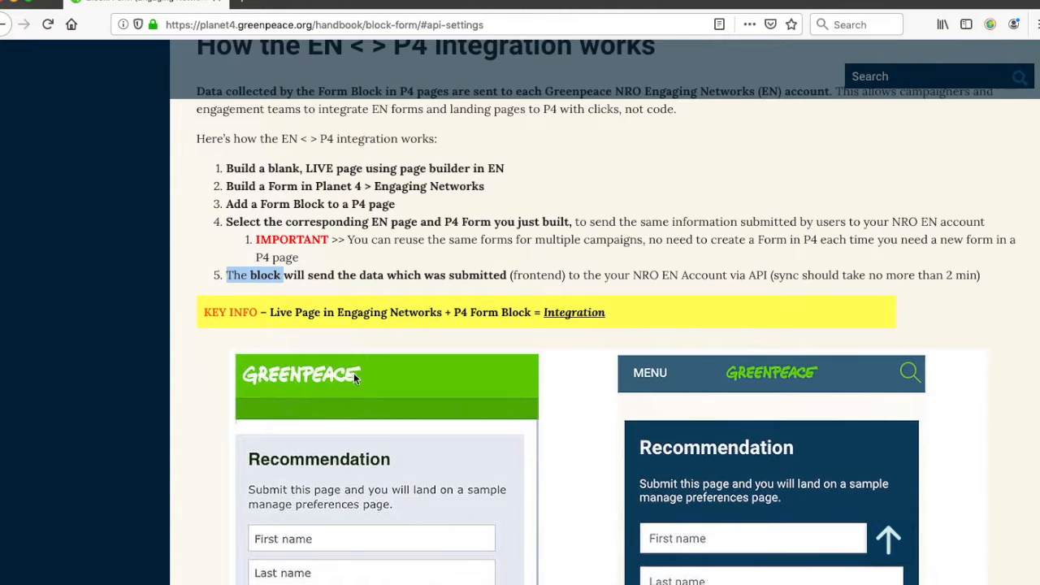
pyautogui.moveTo(240, 276); pyautogui.dragTo(491, 278)
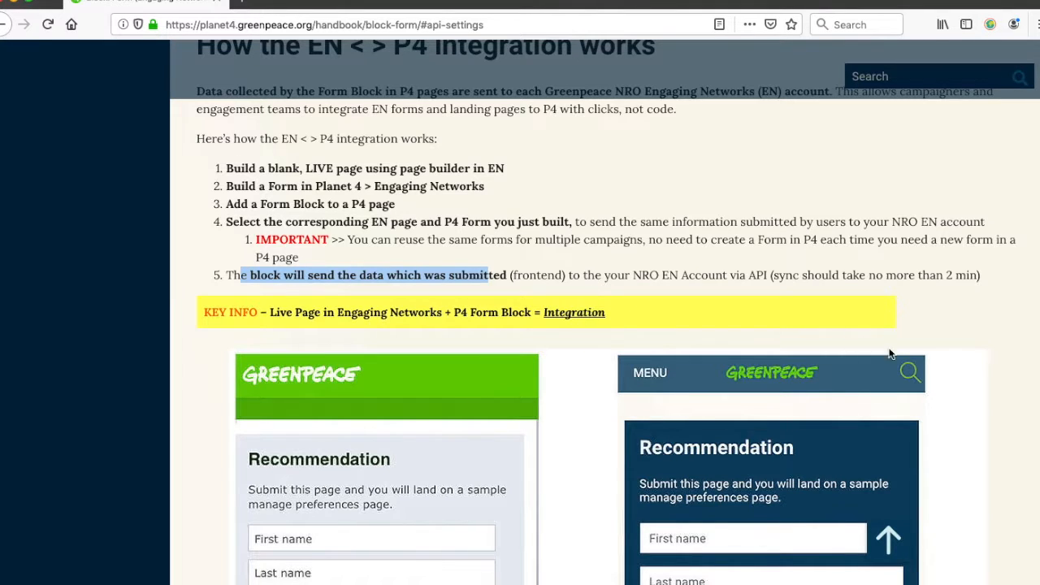
pyautogui.moveTo(270, 312); pyautogui.dragTo(560, 313)
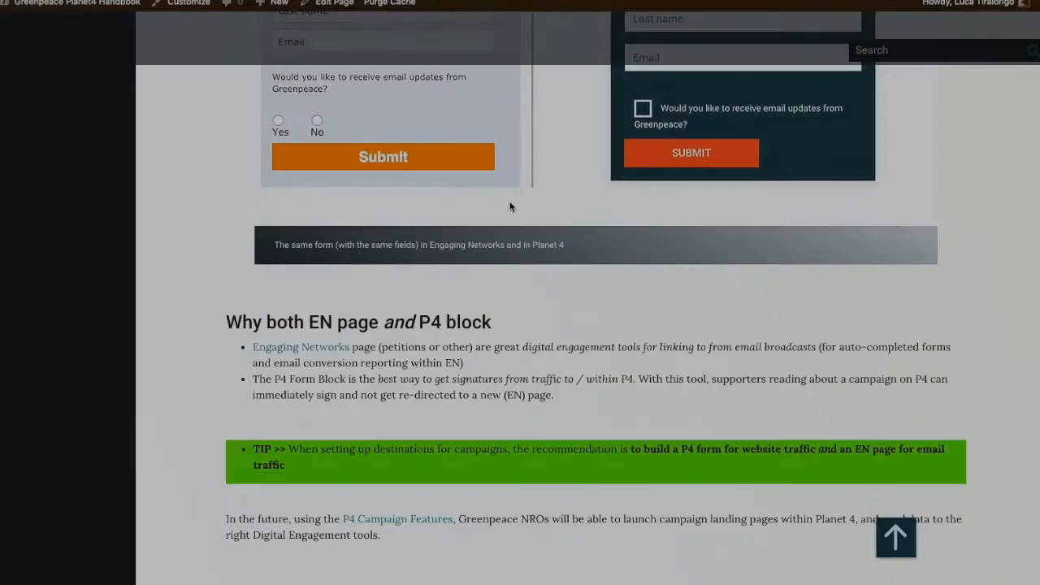
# Examine the "Why both EN page and P4 block" section and compare the illustrated Engaging Networks and Planet 4 forms.
pyautogui.scroll(-1, 511, 206)
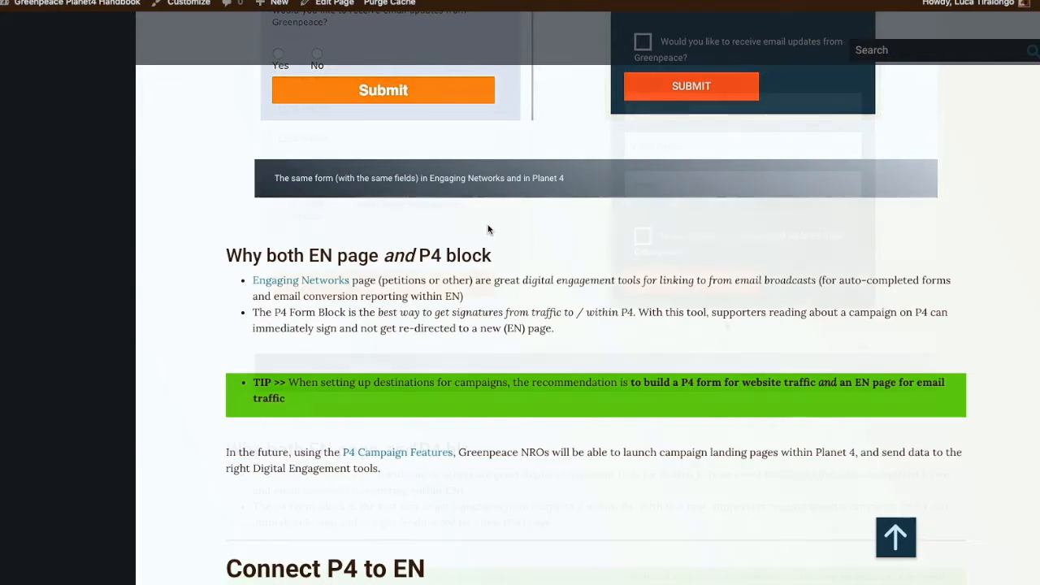
pyautogui.scroll(3, 725, 319)
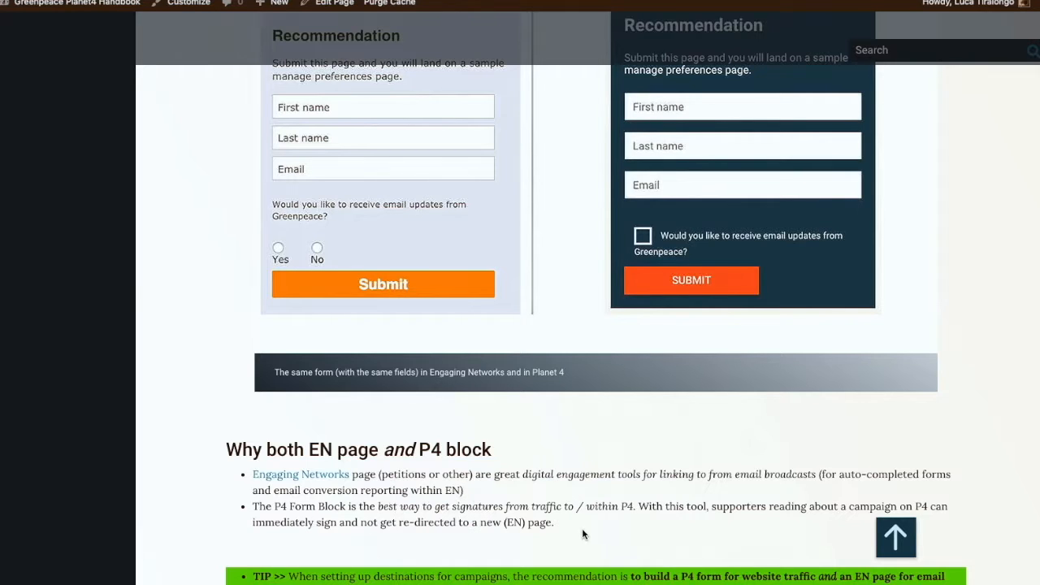
pyautogui.scroll(-1, 583, 530)
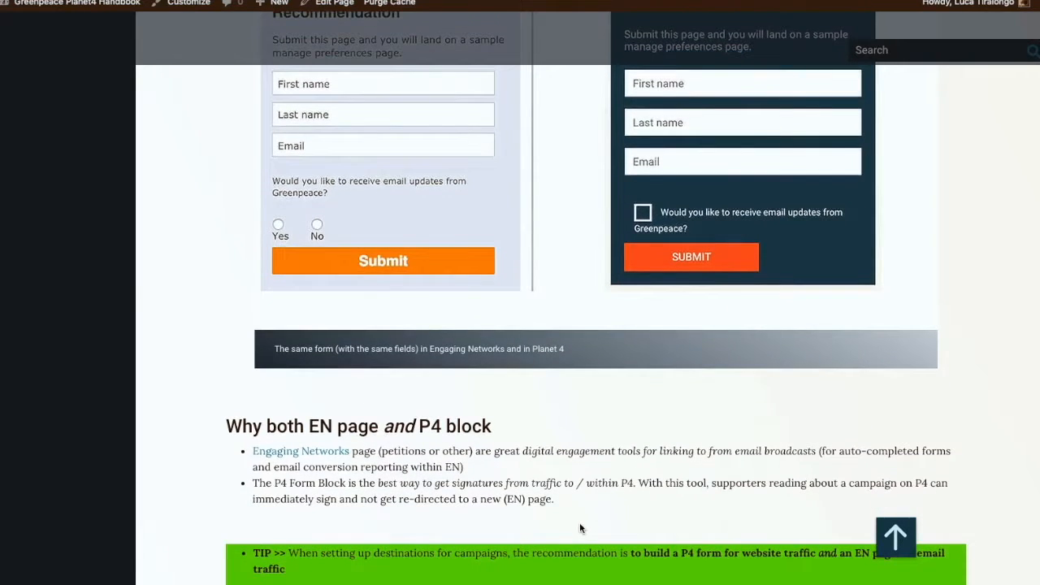
pyautogui.scroll(-1, 580, 528)
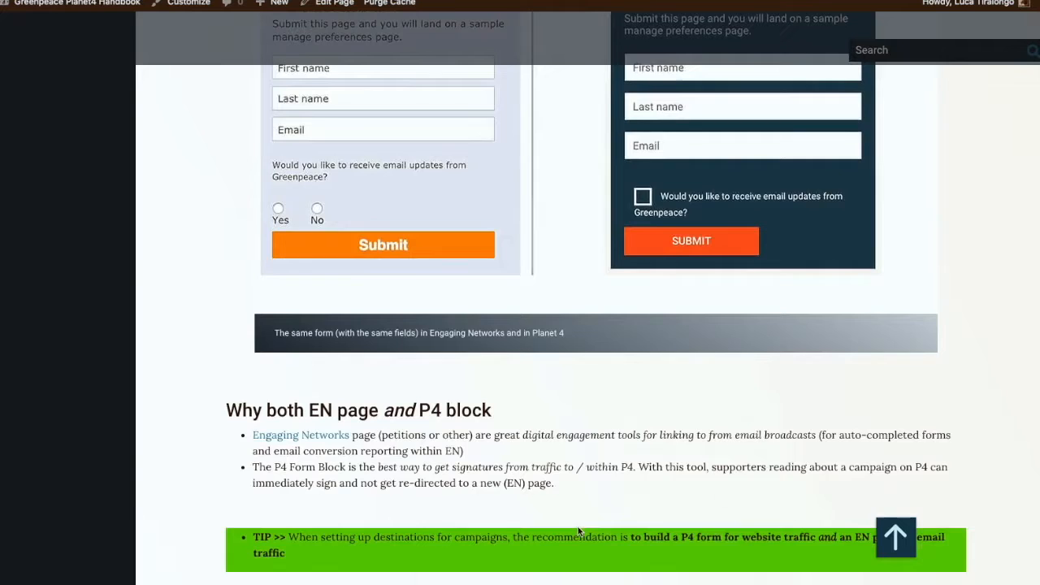
pyautogui.scroll(-2, 578, 528)
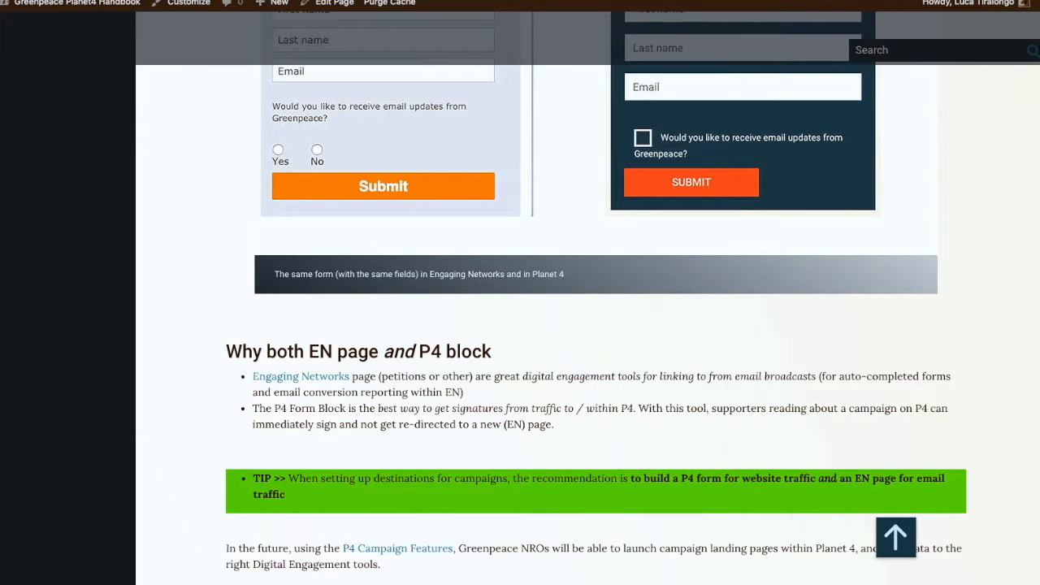
pyautogui.scroll(5, 738, 271)
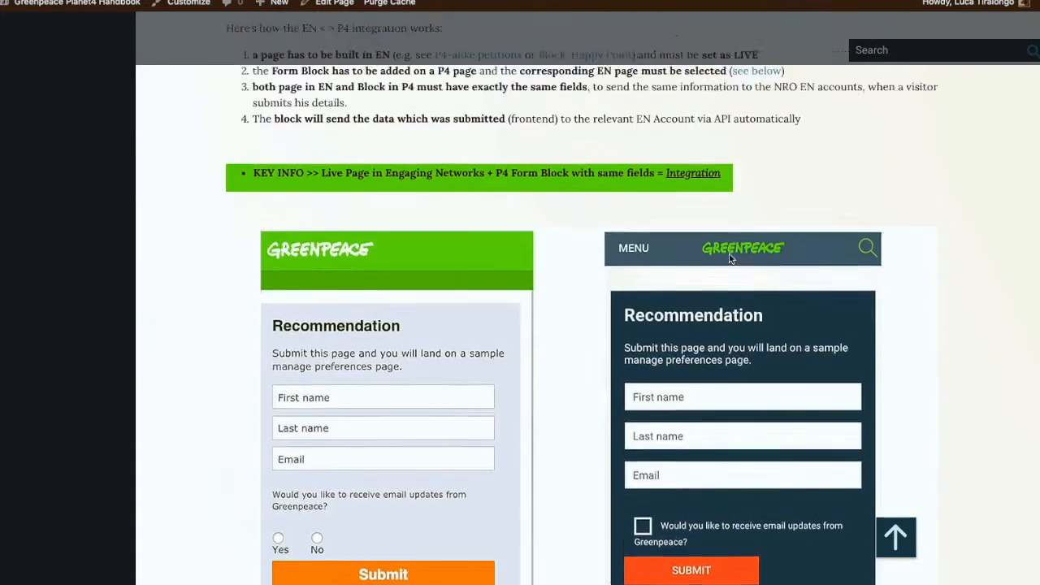
pyautogui.scroll(7, 728, 253)
pyautogui.scroll(1, 724, 270)
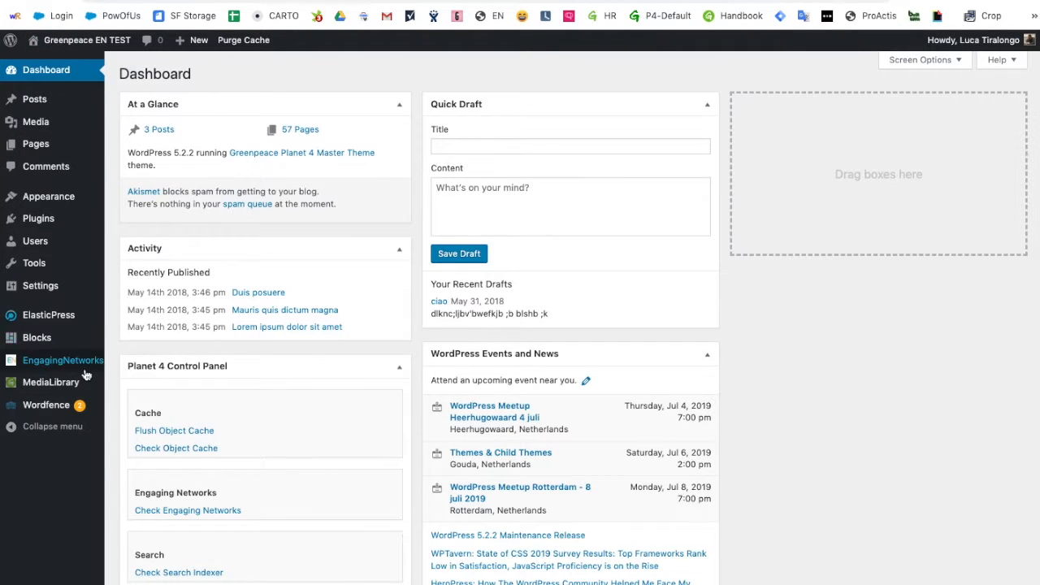
# Open the EngagingNetworks plugin settings and point out the Full Admin and Frontend Public API Key fields.
pyautogui.moveTo(82, 368)
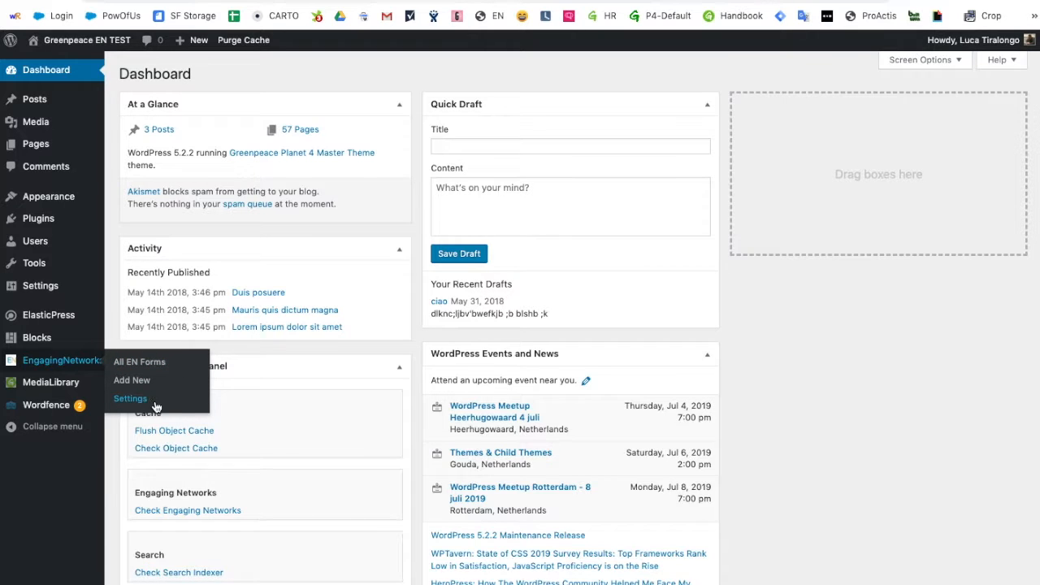
pyautogui.click(199, 397)
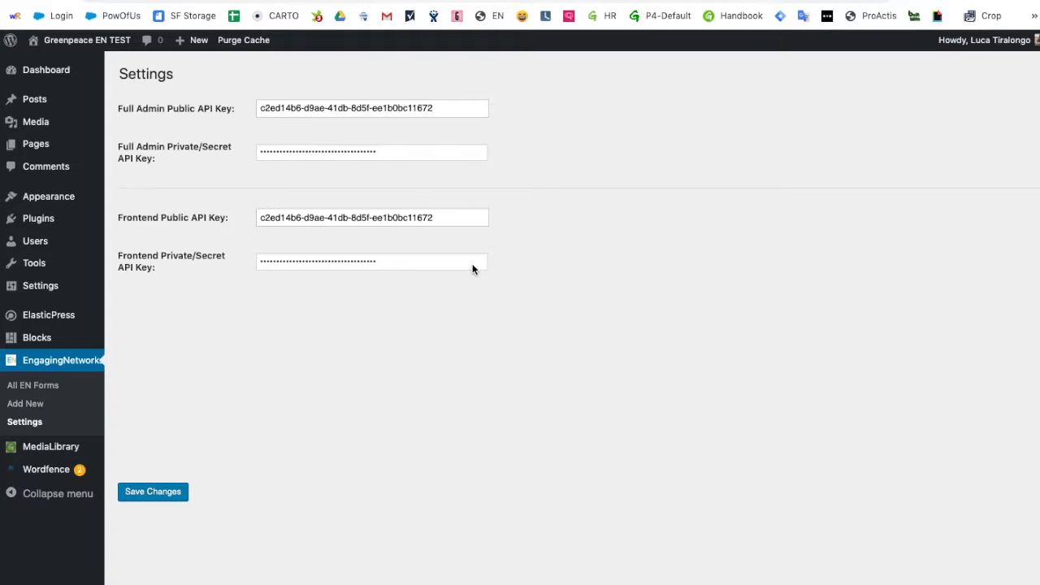
pyautogui.tripleClick(444, 106)
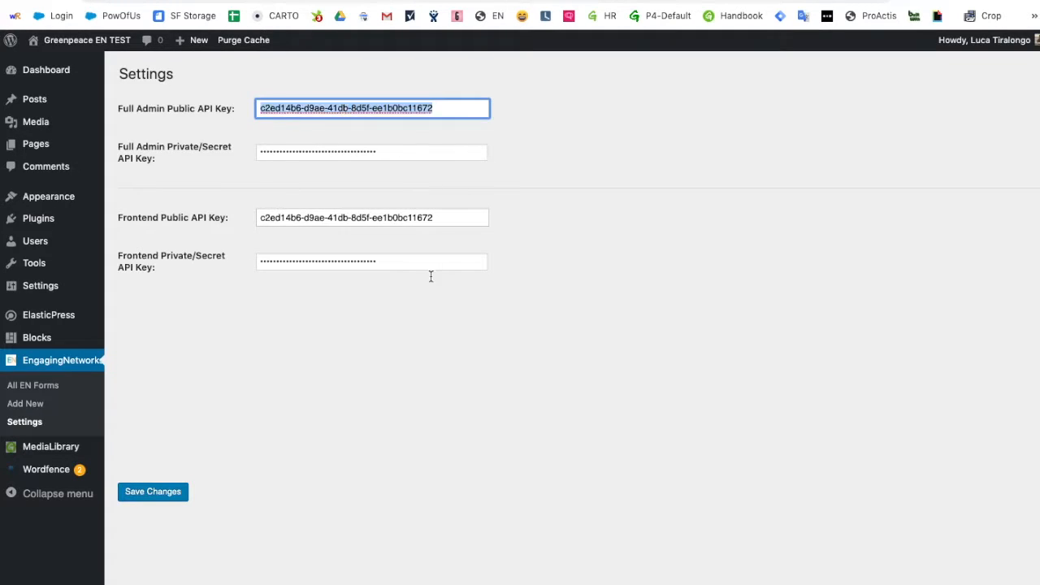
pyautogui.click(435, 221)
pyautogui.click(450, 353)
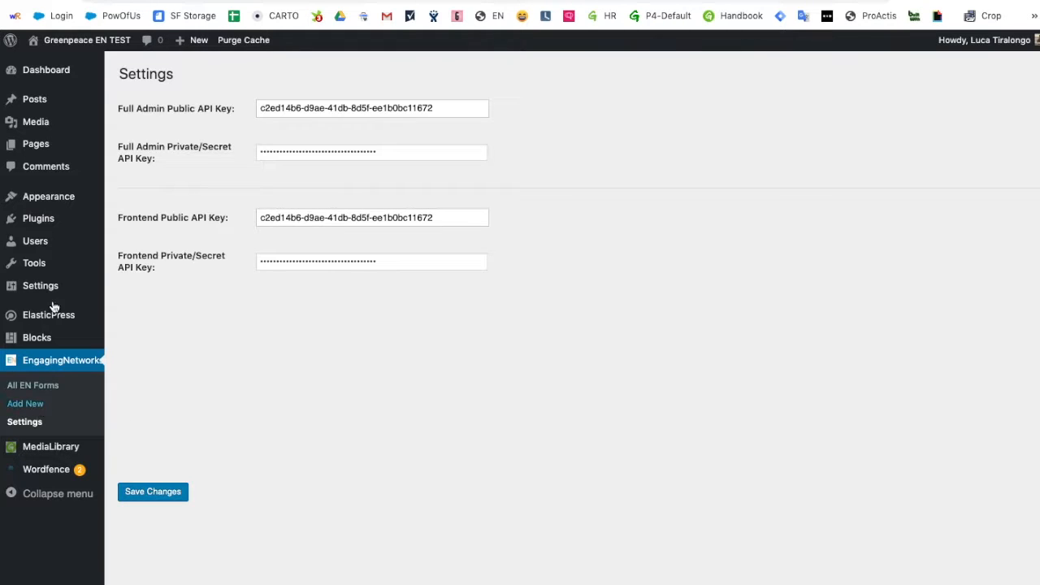
# Open the "Test Questions From" EN form for editing and remove its First name and Last name components.
pyautogui.click(45, 391)
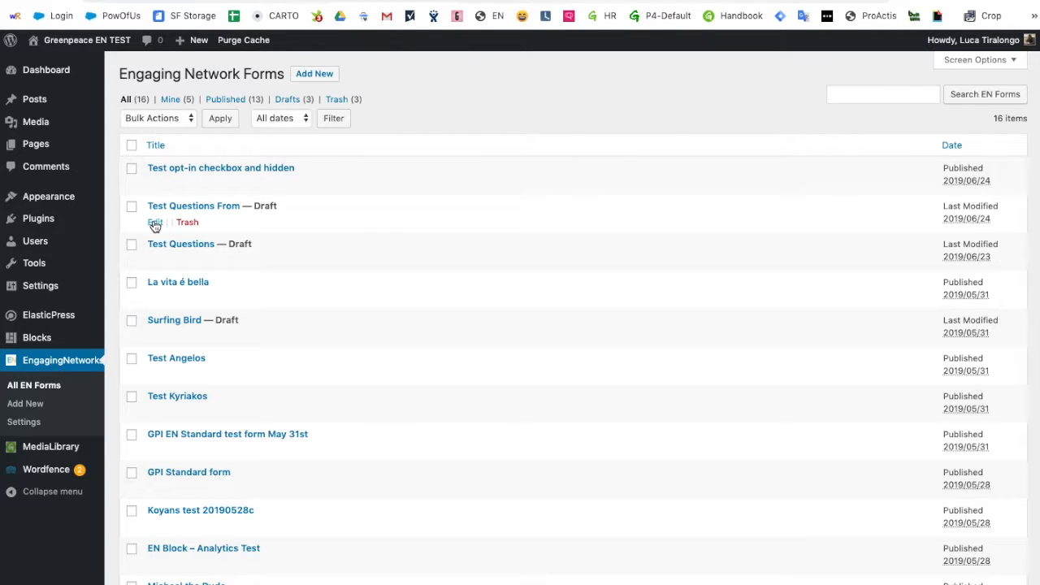
pyautogui.click(153, 224)
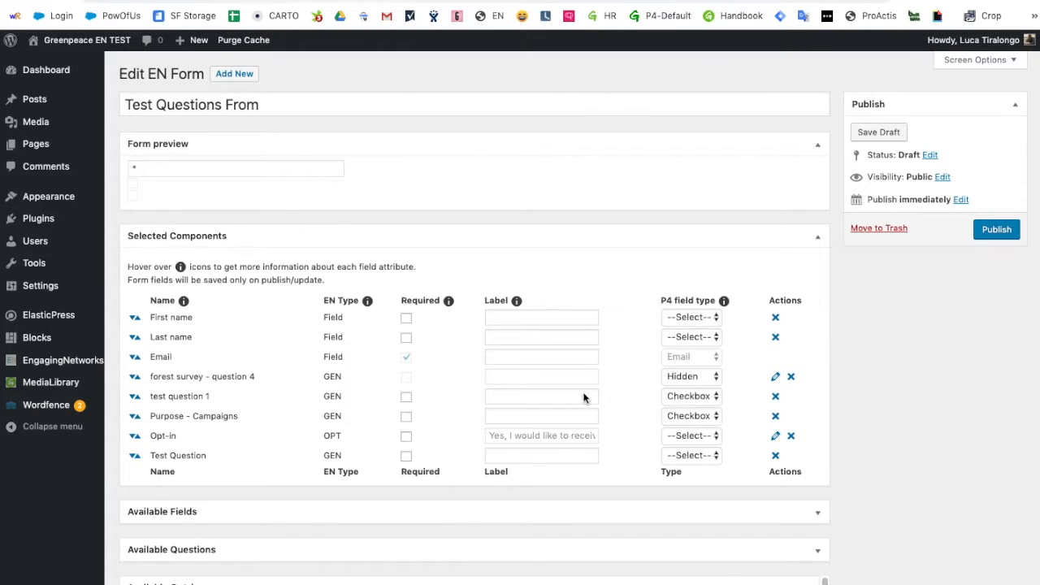
pyautogui.click(776, 318)
pyautogui.click(776, 318)
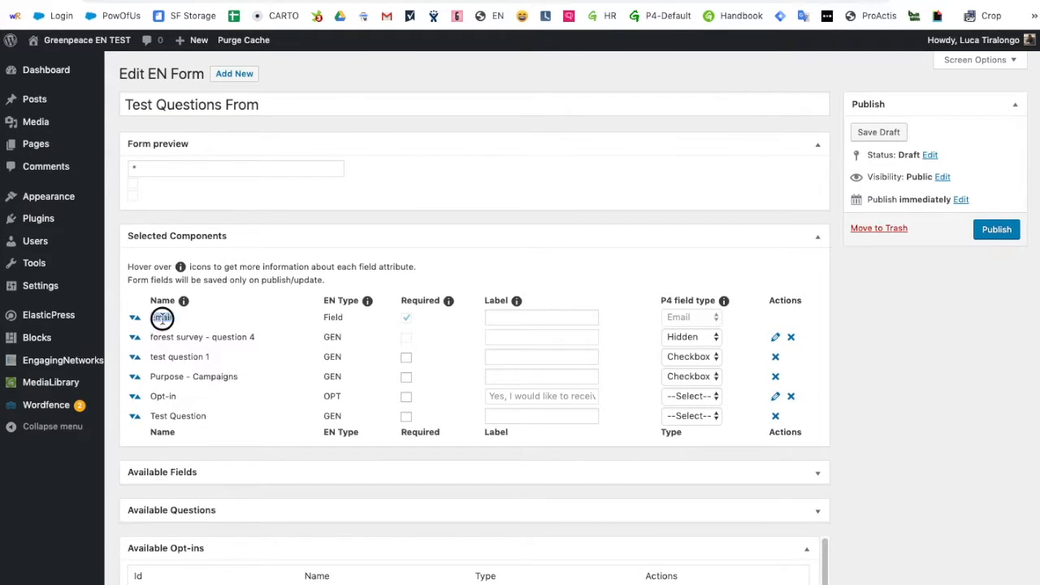
pyautogui.click(541, 317)
# Expand the form's Available Fields list and look through the fields that can be added.
pyautogui.scroll(-5, 720, 454)
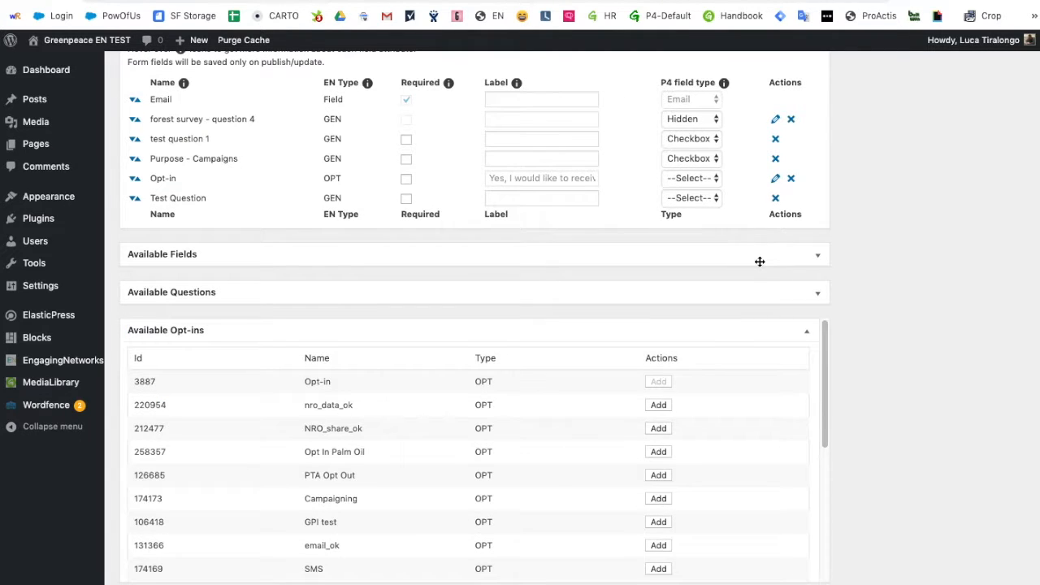
pyautogui.scroll(1, 760, 262)
pyautogui.click(752, 297)
pyautogui.scroll(-5, 744, 366)
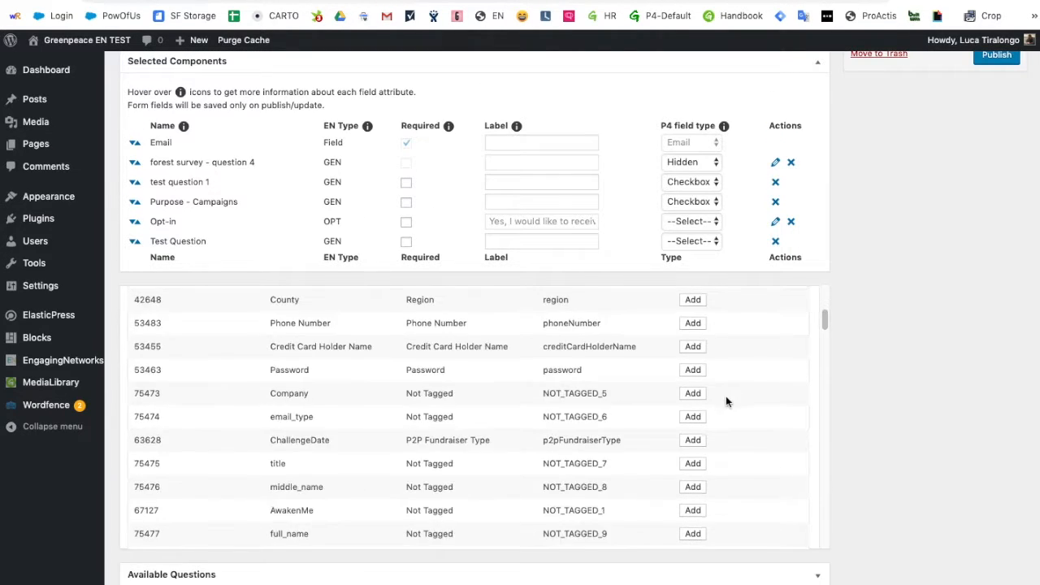
pyautogui.scroll(-5, 886, 421)
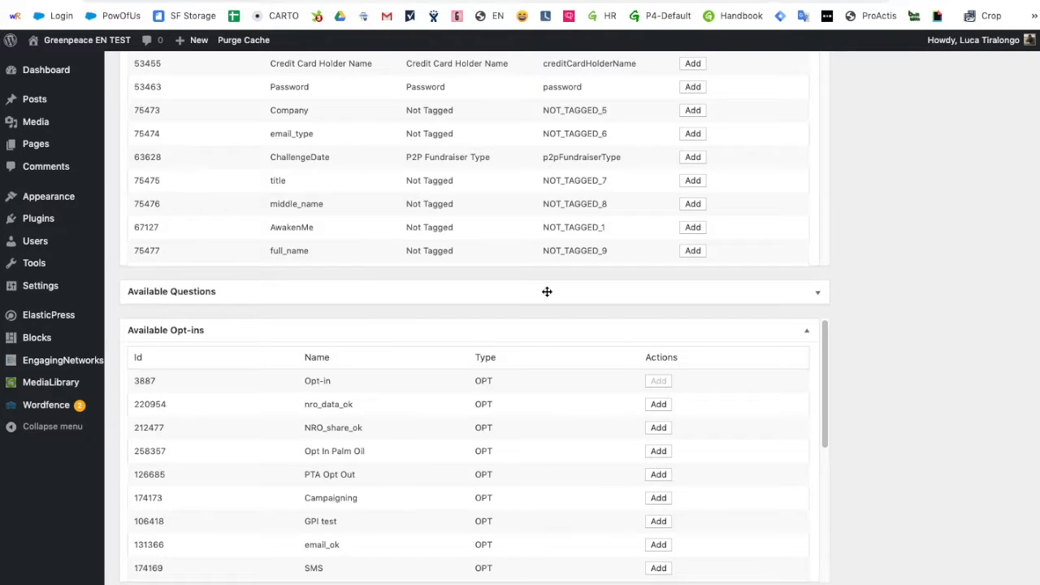
# Collapse and reopen the Available Opt-ins list and look through its opt-ins down to the end.
pyautogui.click(574, 327)
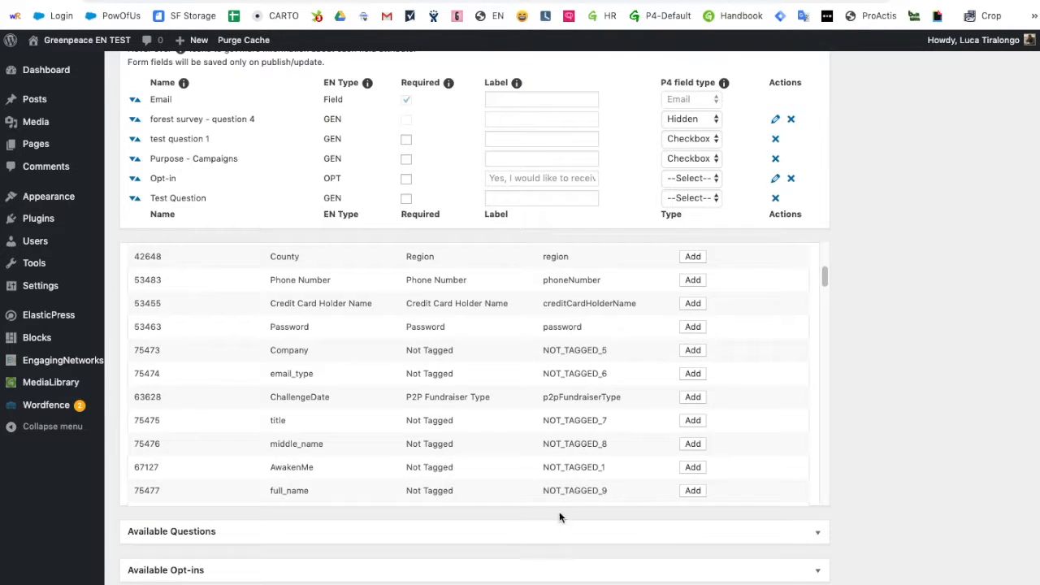
pyautogui.click(618, 566)
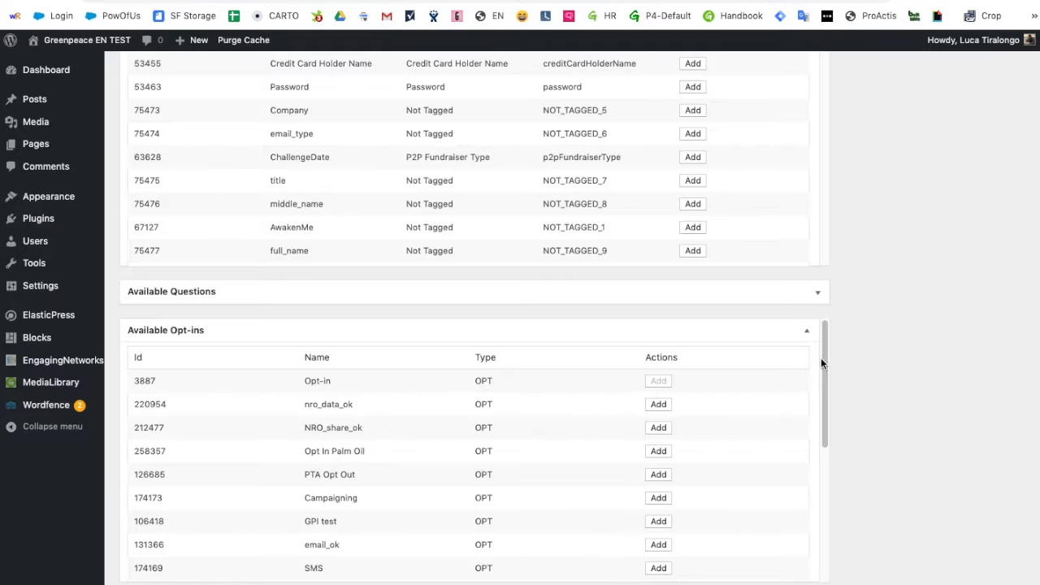
pyautogui.scroll(-5, 764, 416)
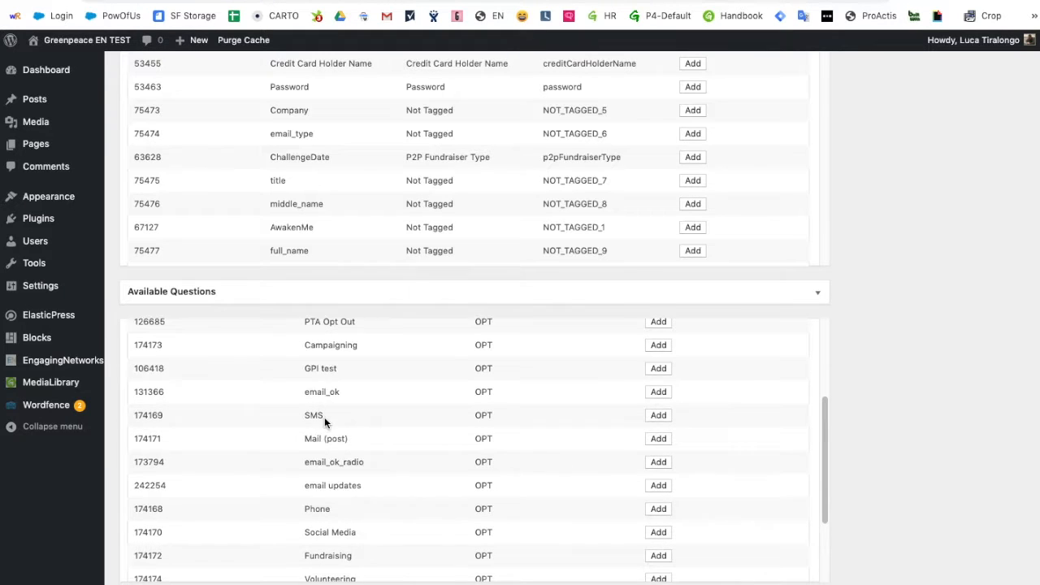
pyautogui.scroll(-3, 321, 520)
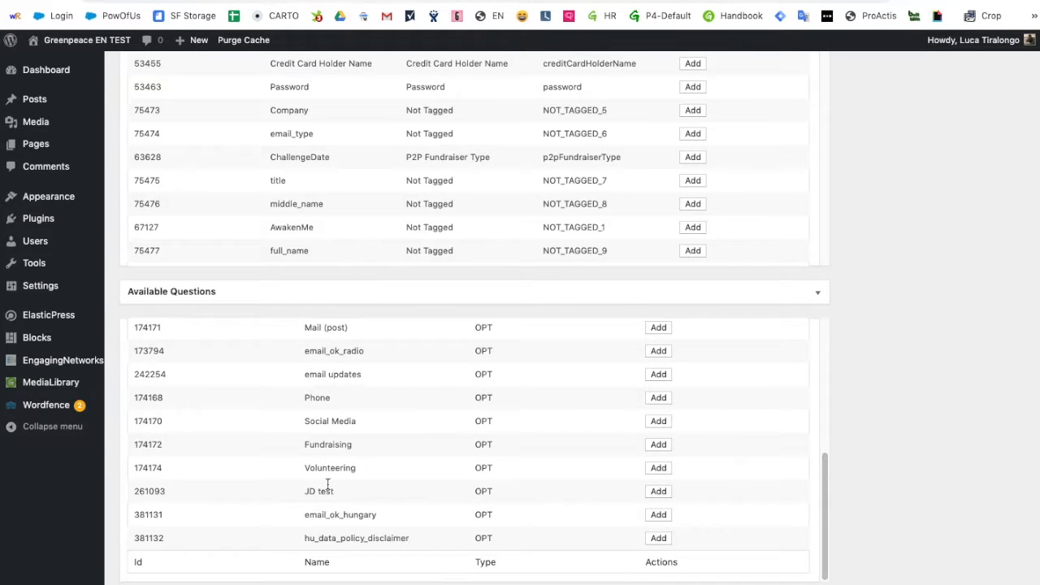
pyautogui.scroll(-3, 349, 492)
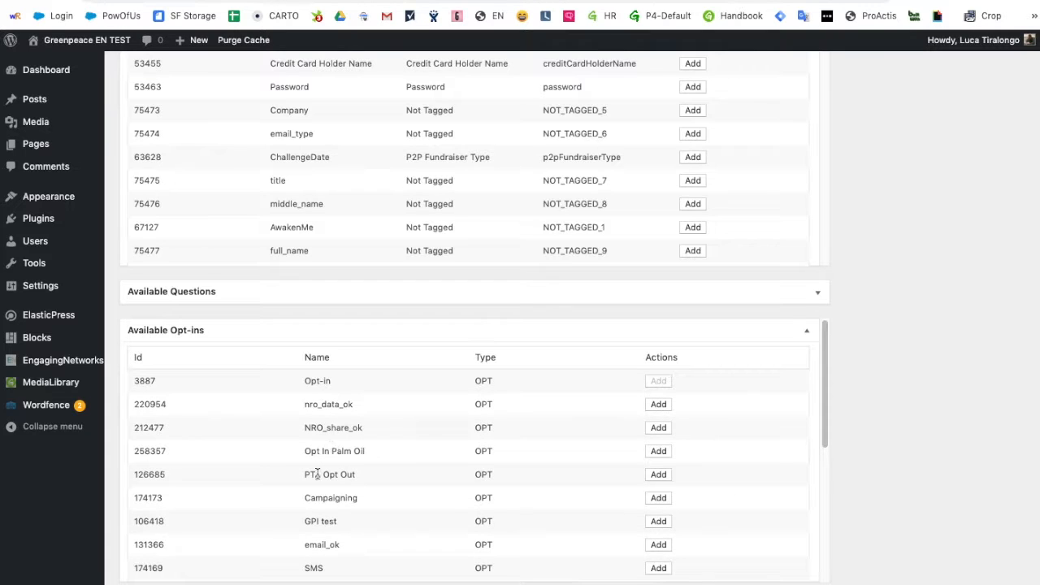
# Remove the forest survey - question 4, test question 1 and Purpose - Campaigns components from the form.
pyautogui.scroll(5, 316, 471)
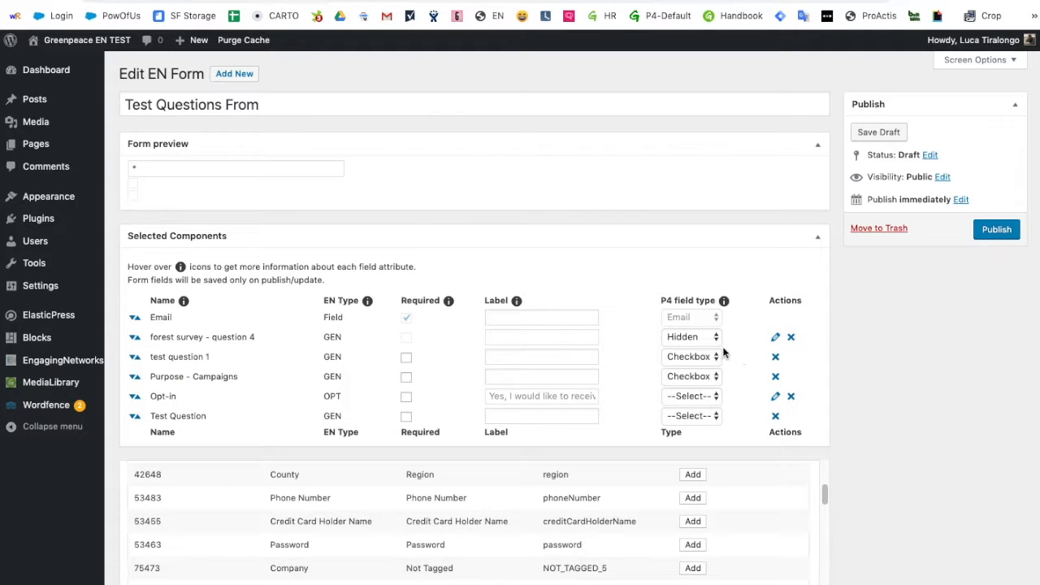
pyautogui.click(791, 336)
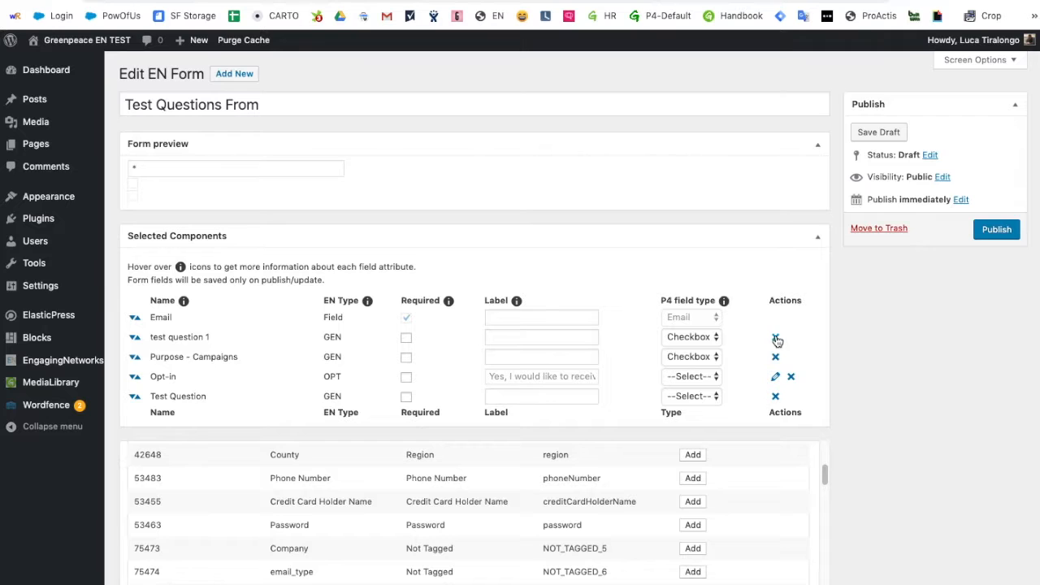
pyautogui.click(776, 338)
pyautogui.click(776, 338)
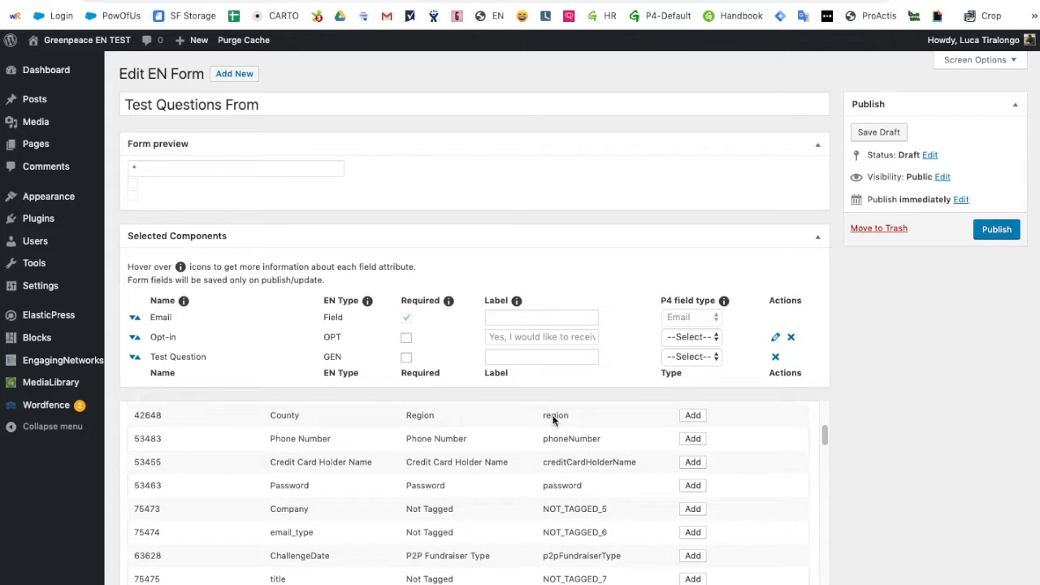
# Add the First name and Last name fields to the form and move the Opt-in component to the end of the selected components.
pyautogui.scroll(3, 421, 443)
pyautogui.click(690, 488)
pyautogui.click(689, 530)
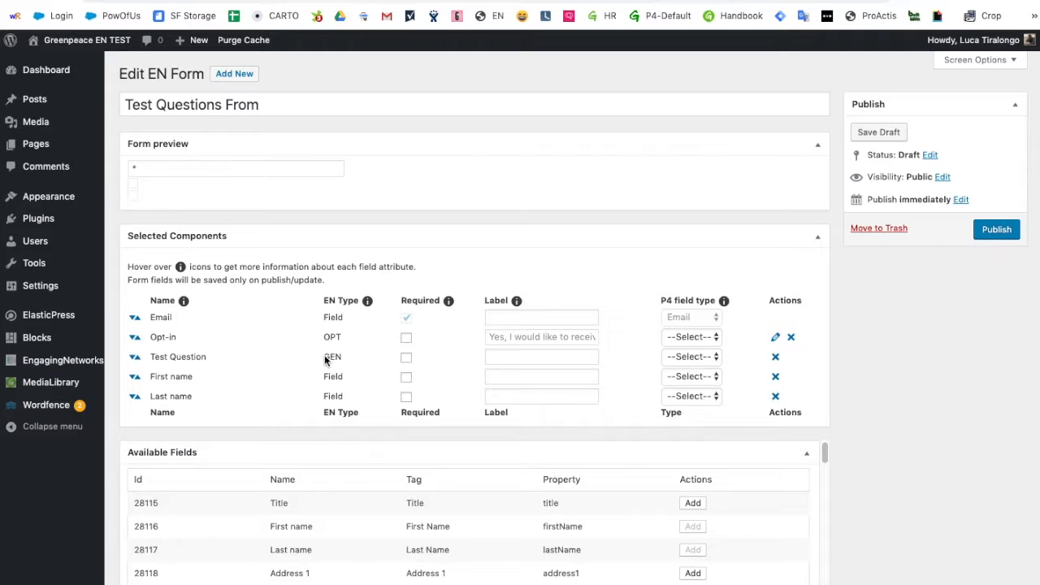
pyautogui.moveTo(135, 338); pyautogui.dragTo(344, 399)
pyautogui.click(536, 395)
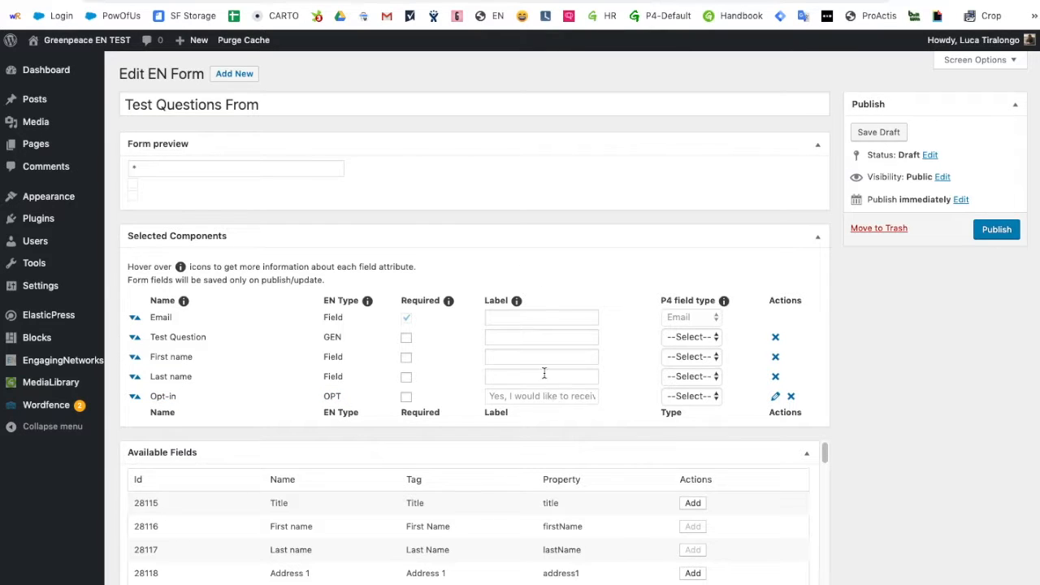
# Look through the available fields and opt-ins, and highlight the label text of the selected Opt-in component.
pyautogui.scroll(-3, 861, 393)
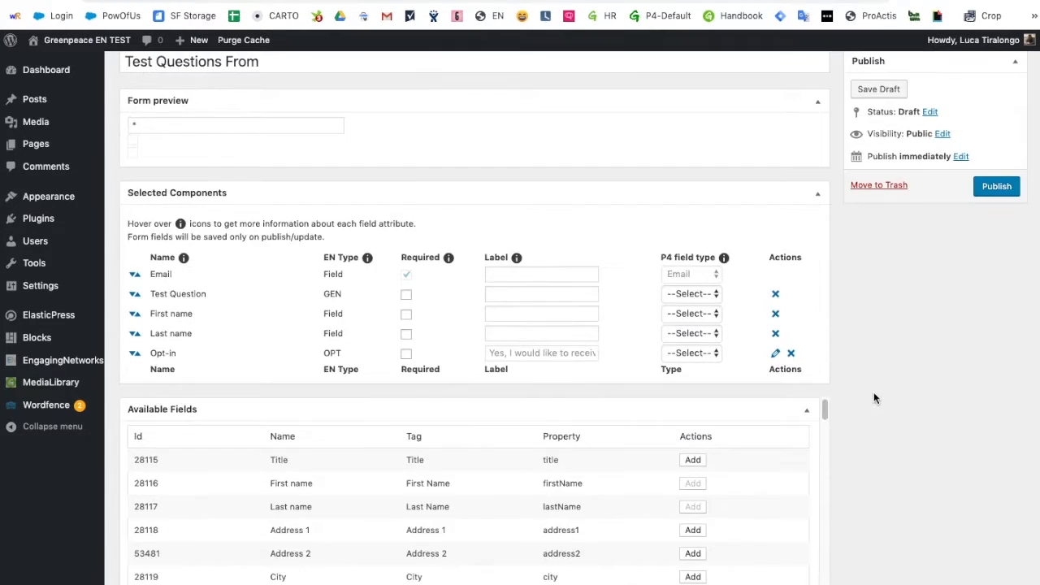
pyautogui.scroll(-3, 865, 399)
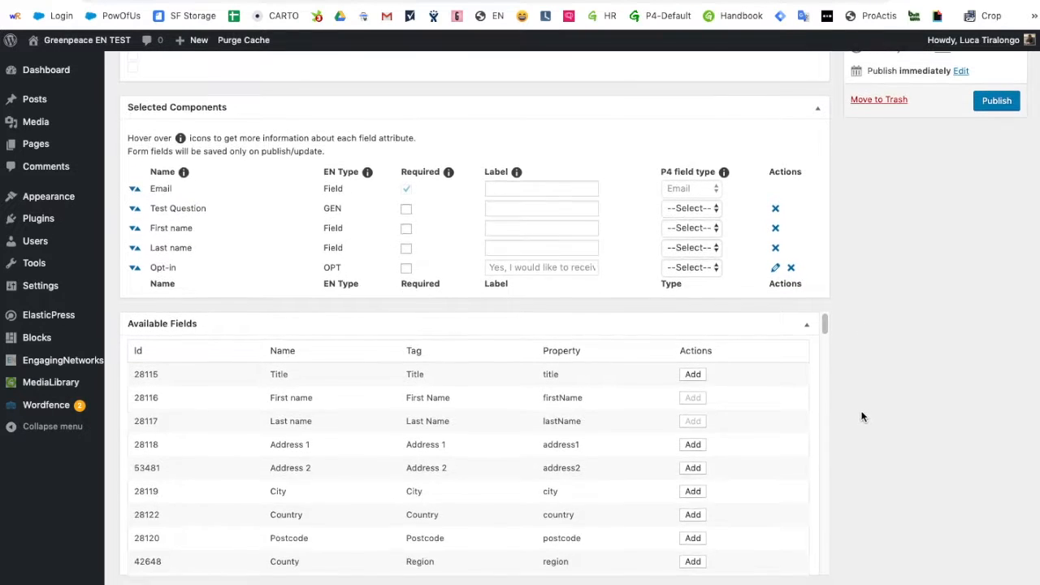
pyautogui.scroll(-6, 857, 411)
pyautogui.scroll(-4, 856, 411)
pyautogui.scroll(-5, 639, 407)
pyautogui.scroll(5, 641, 408)
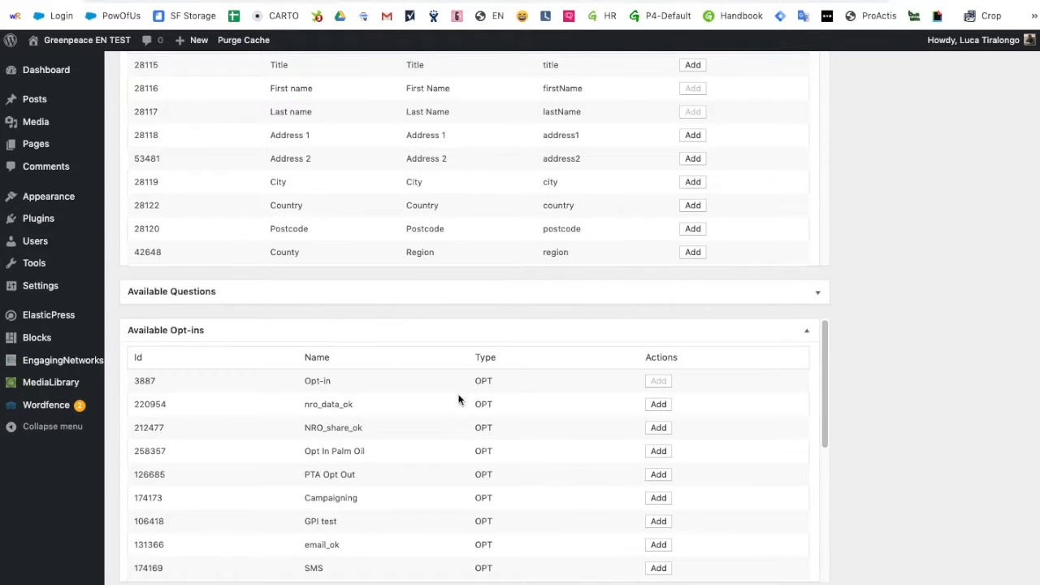
pyautogui.scroll(5, 894, 397)
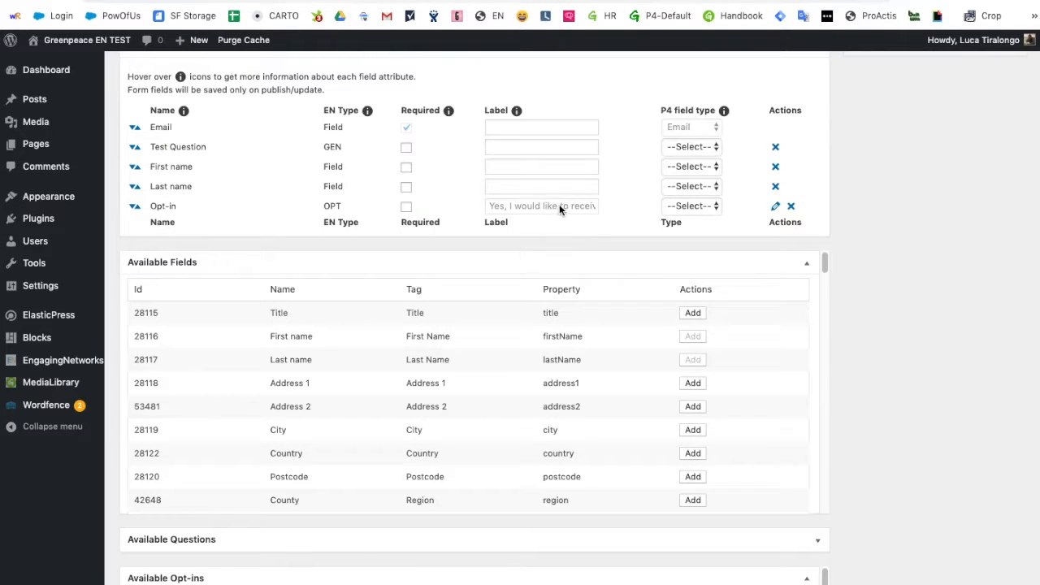
pyautogui.tripleClick(509, 205)
pyautogui.tripleClick(511, 205)
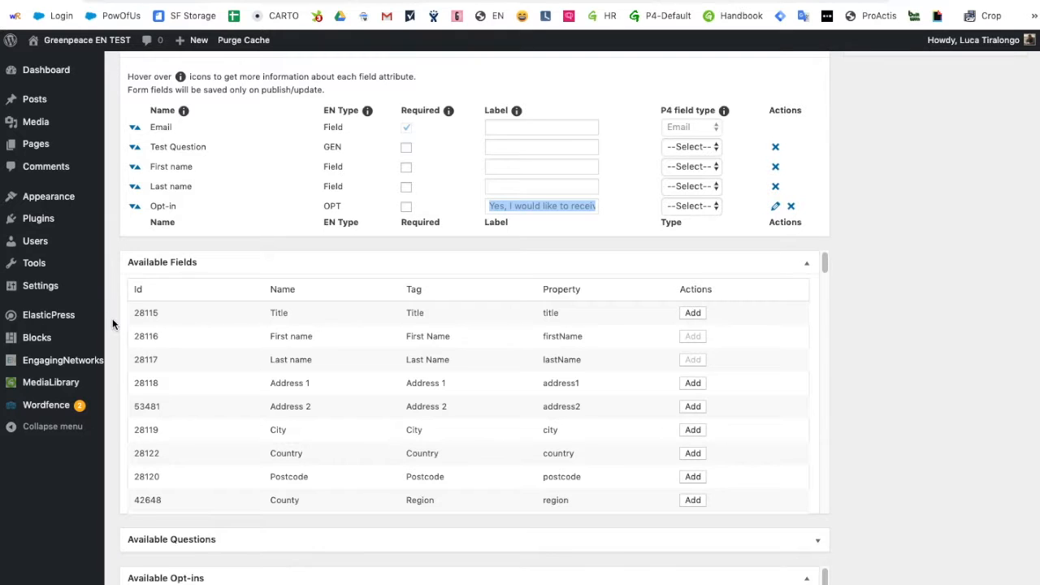
# Mark the First name and Last name fields as required and remove the Test Question component.
pyautogui.scroll(3, 390, 142)
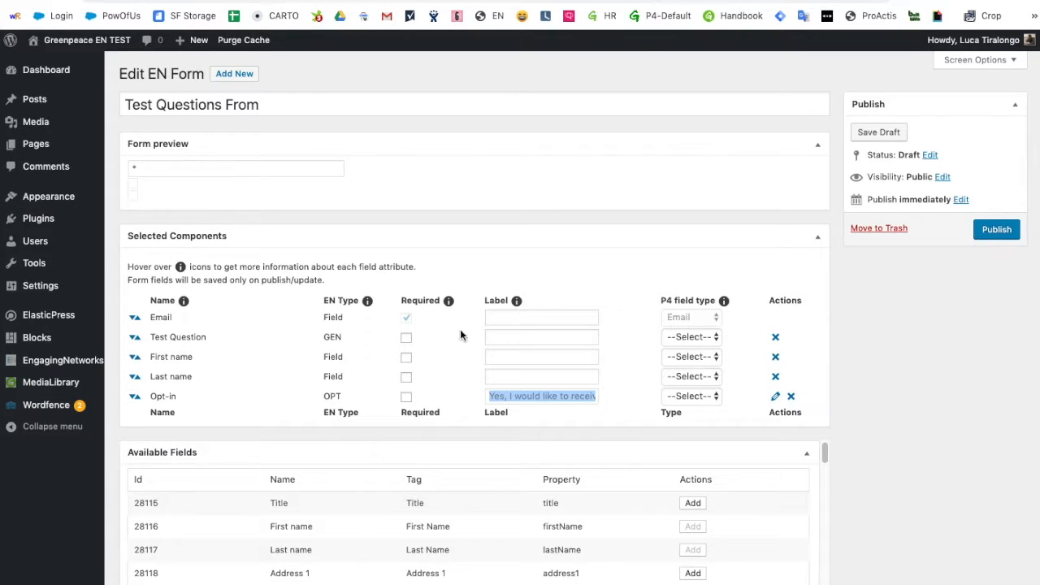
pyautogui.moveTo(449, 305)
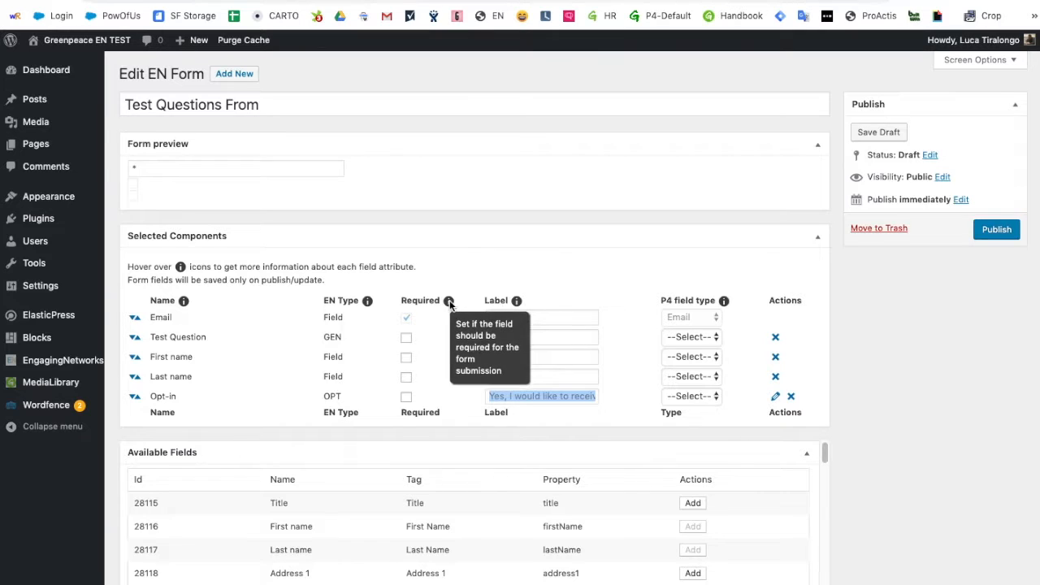
pyautogui.moveTo(517, 302)
pyautogui.moveTo(724, 302)
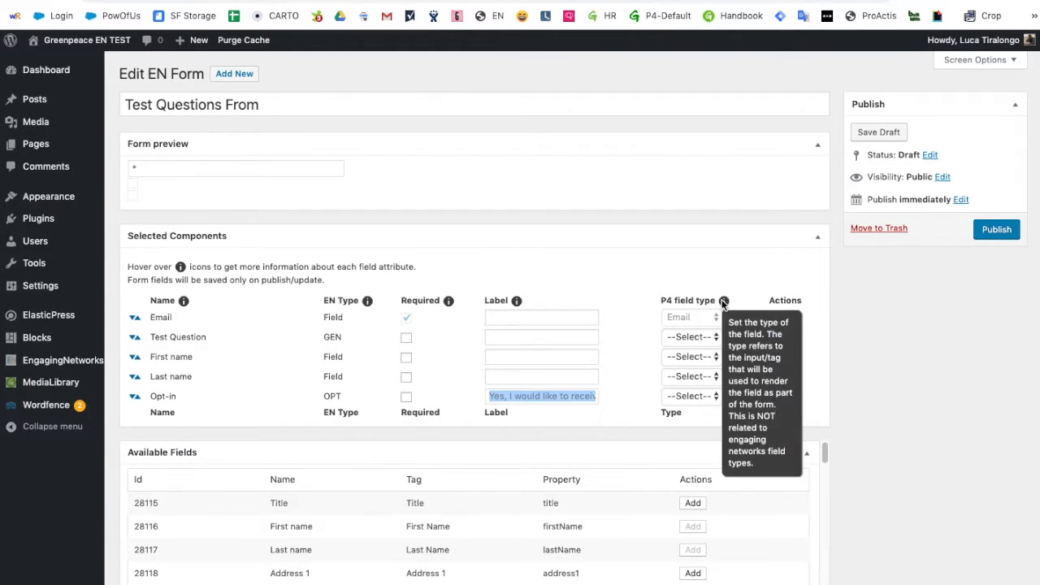
pyautogui.click(407, 337)
pyautogui.click(408, 358)
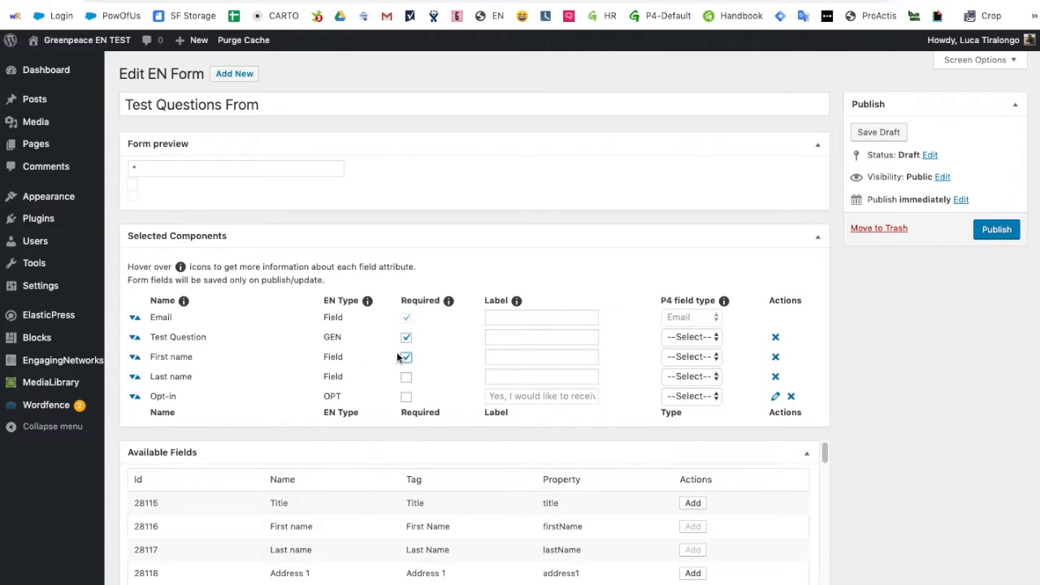
pyautogui.click(776, 339)
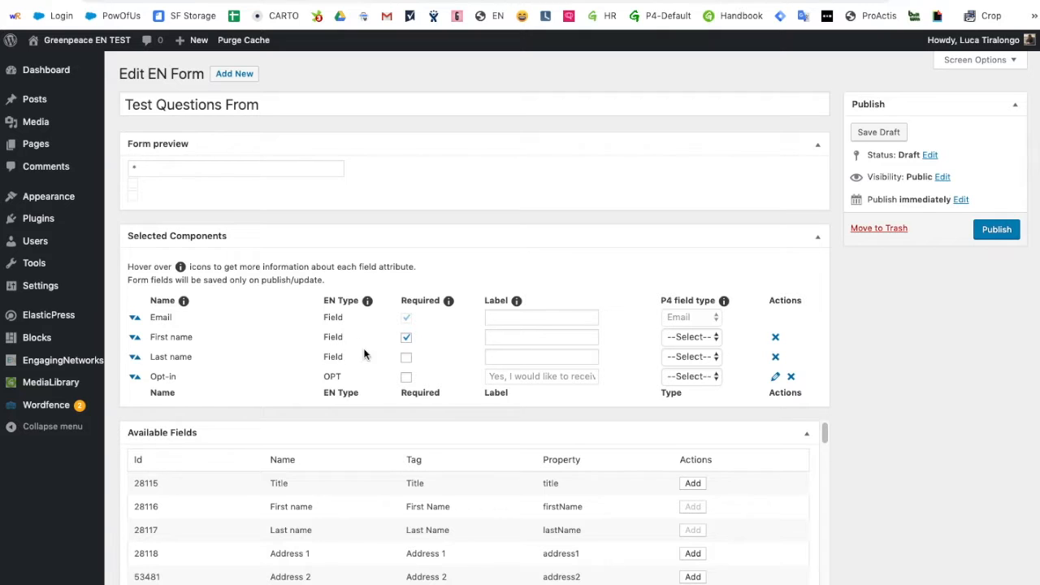
pyautogui.click(406, 359)
# Add Country as a required field, place it above the Opt-in component and label it "Country".
pyautogui.scroll(-5, 898, 448)
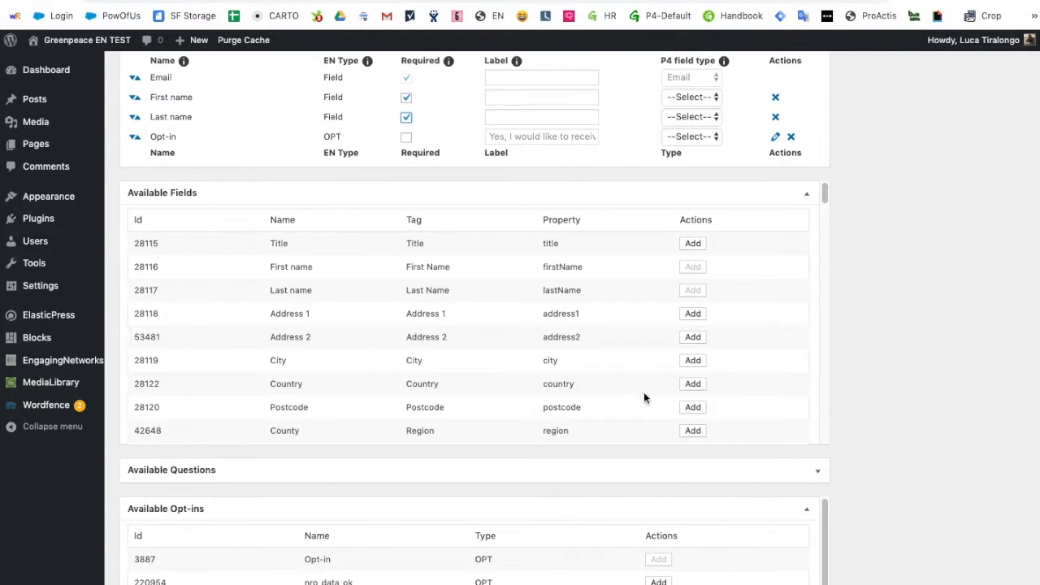
pyautogui.click(681, 384)
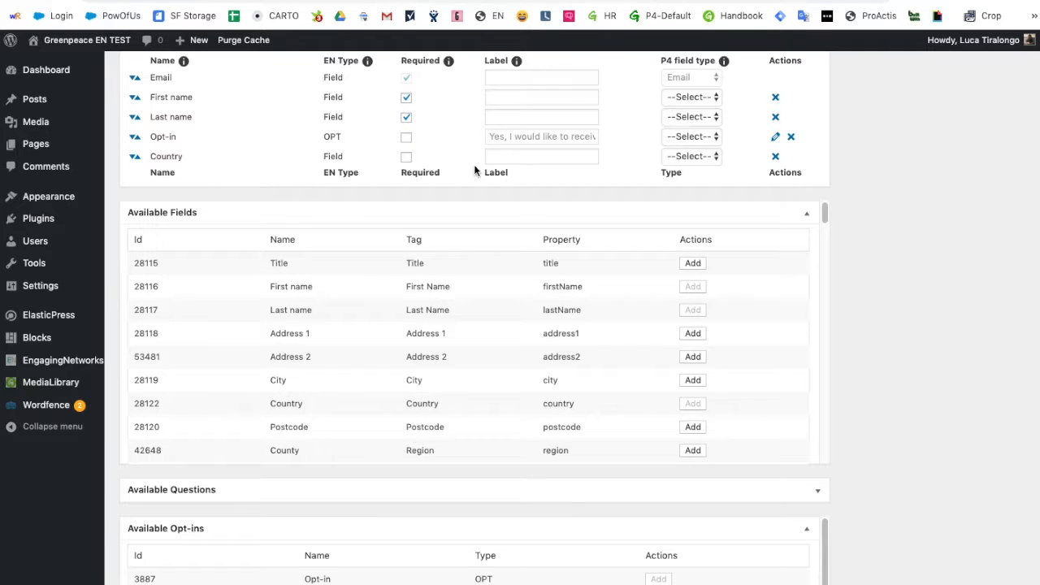
pyautogui.click(406, 157)
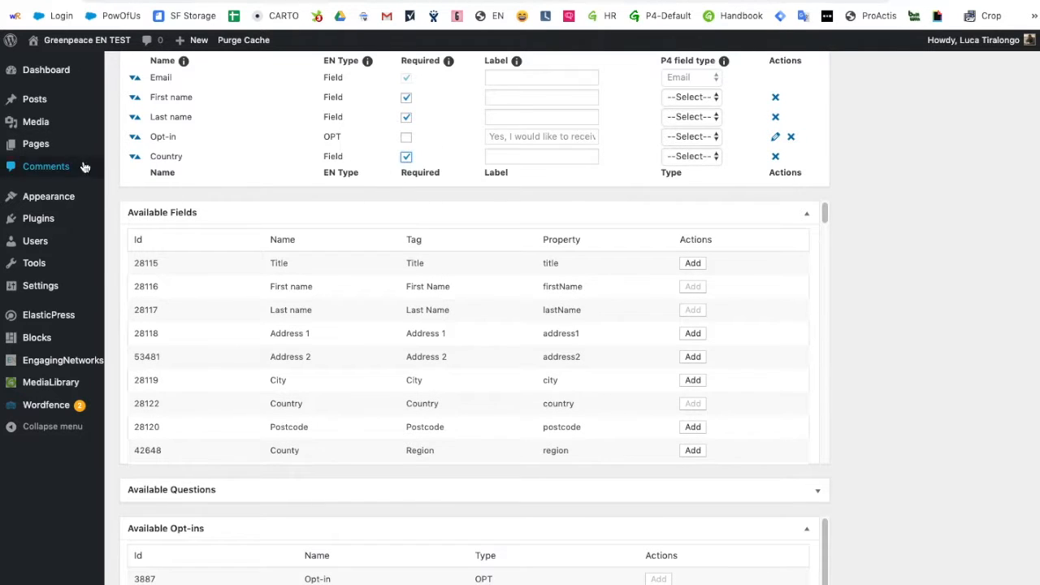
pyautogui.moveTo(133, 158); pyautogui.dragTo(136, 140)
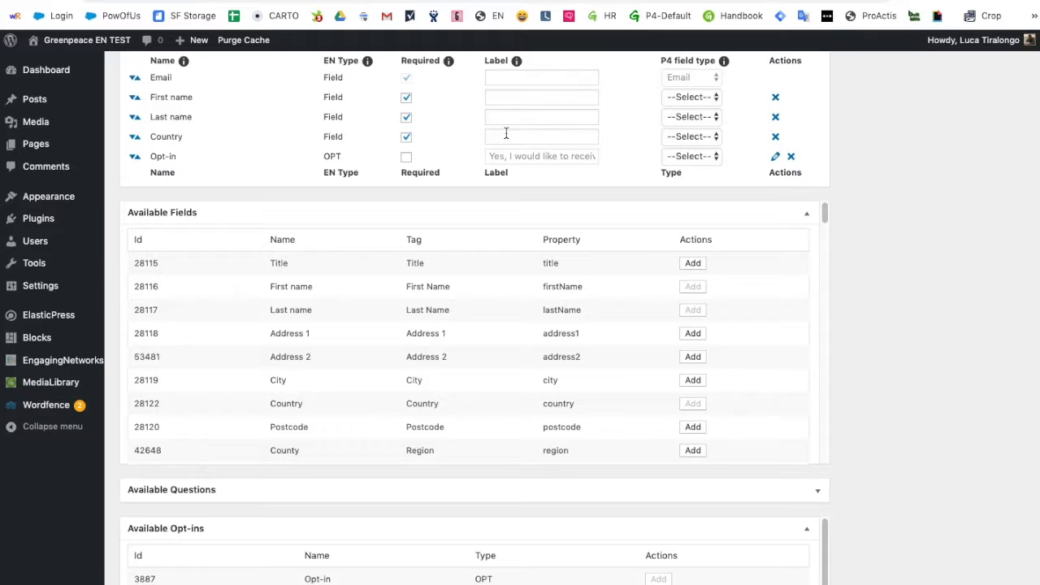
pyautogui.scroll(1, 586, 159)
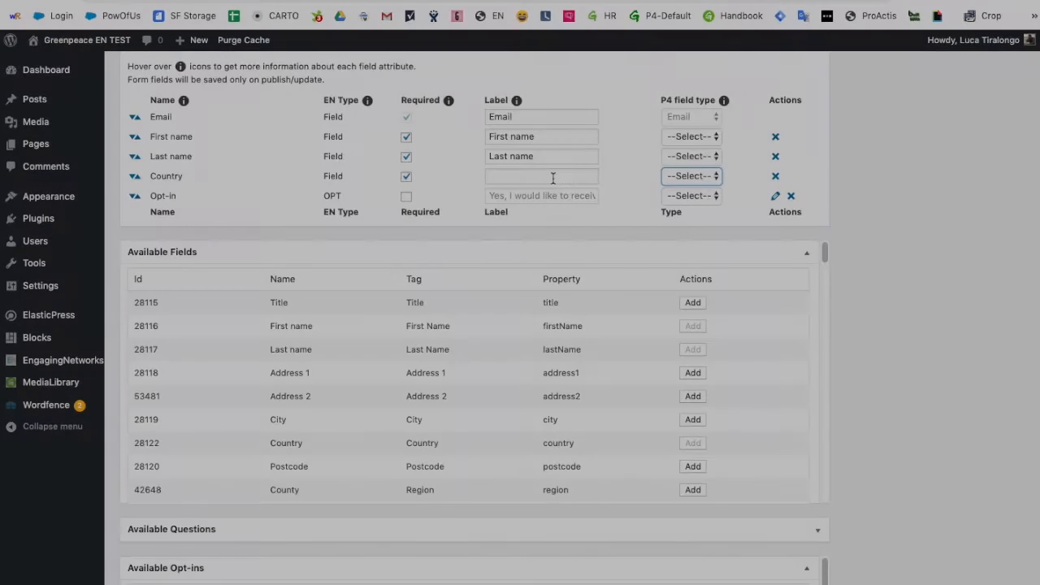
pyautogui.write('Country')
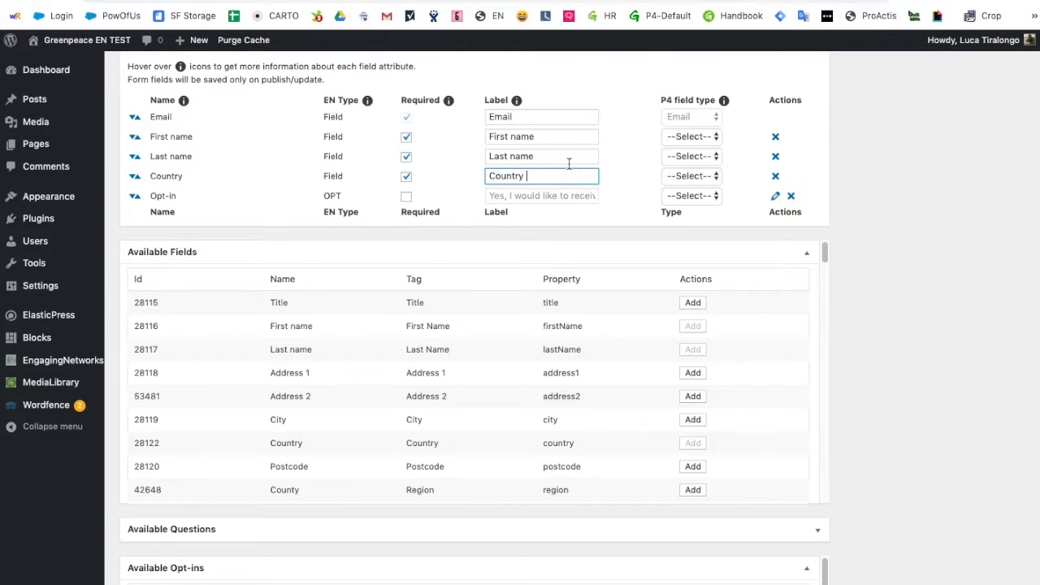
# Set the P4 field type to Text for First name and Last name, and to Country for the Country field.
pyautogui.click(690, 137)
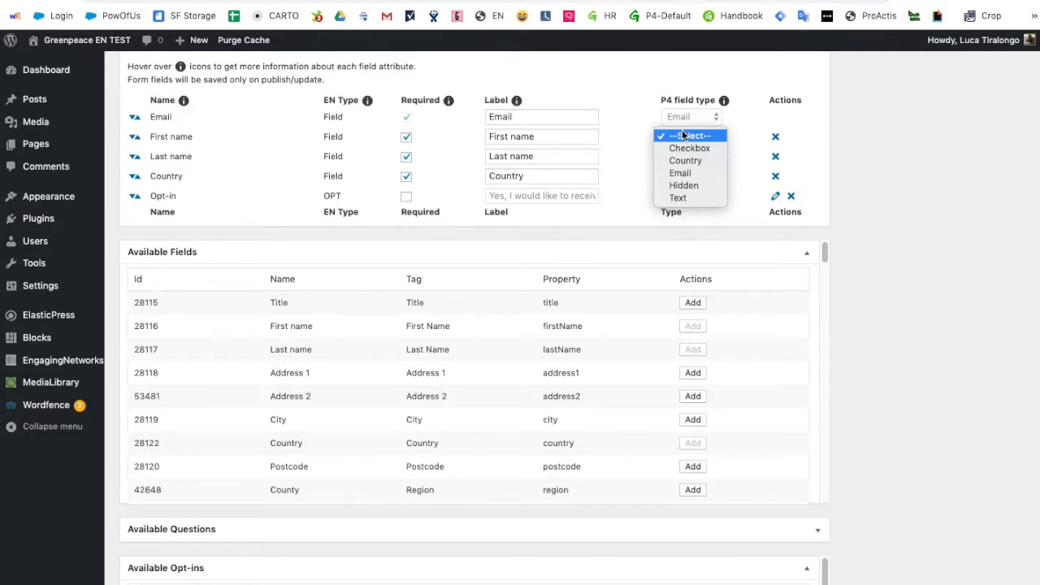
pyautogui.click(681, 197)
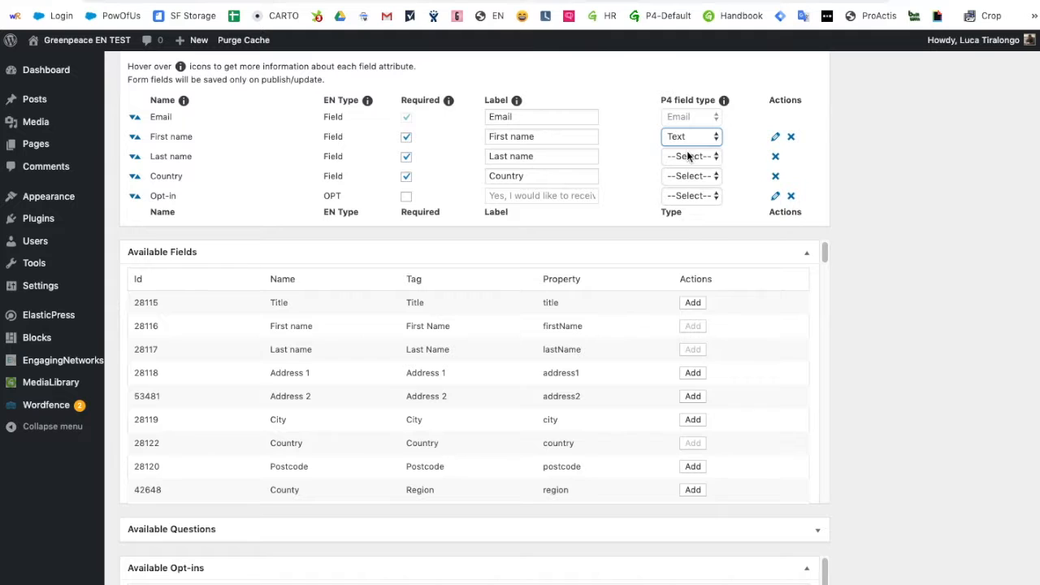
pyautogui.click(687, 156)
pyautogui.click(685, 215)
pyautogui.click(691, 177)
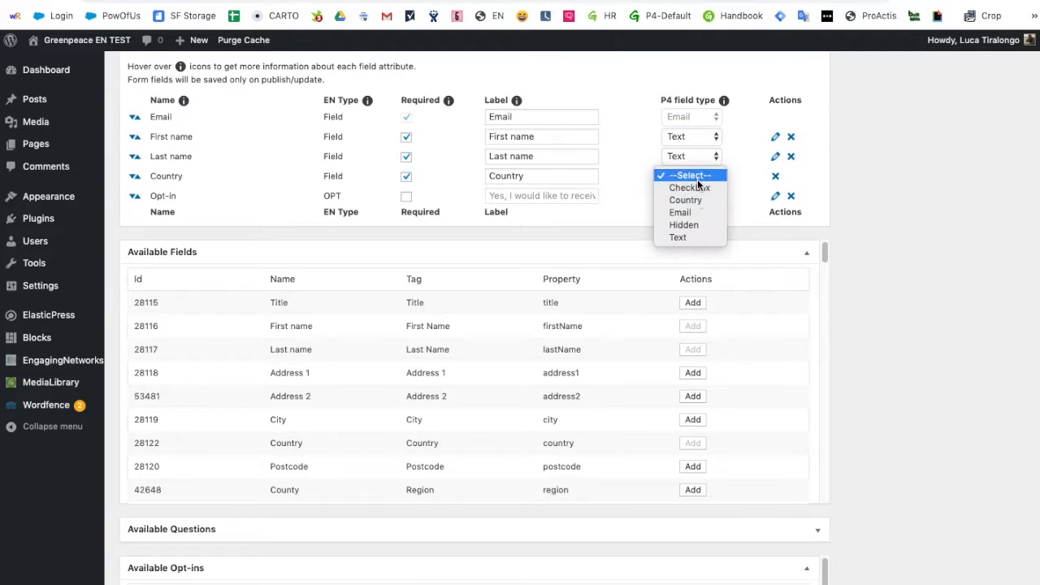
pyautogui.click(690, 200)
# Set the Opt-in component's P4 field type to Text and mark it as required.
pyautogui.click(688, 195)
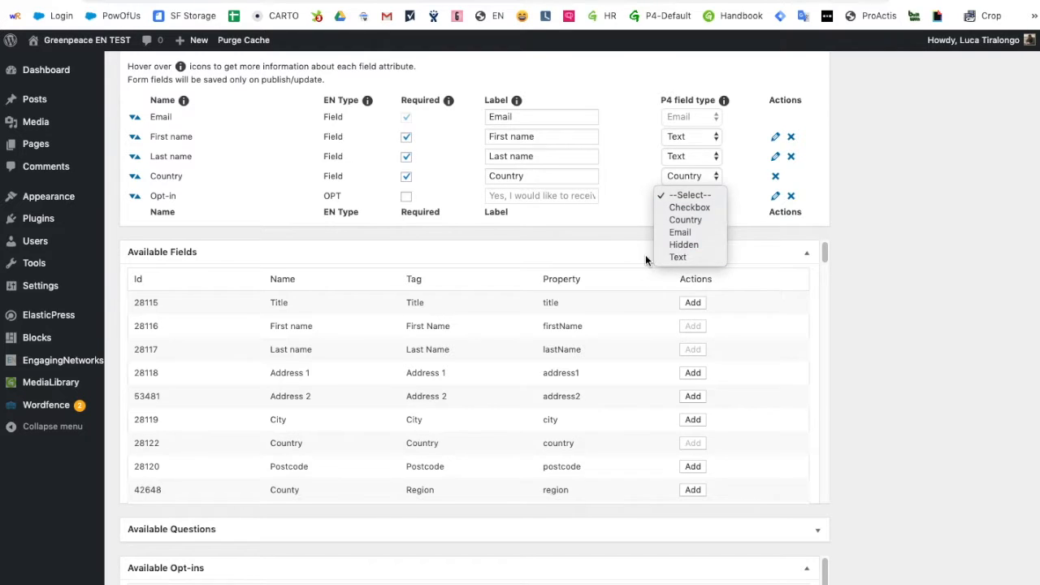
pyautogui.click(678, 257)
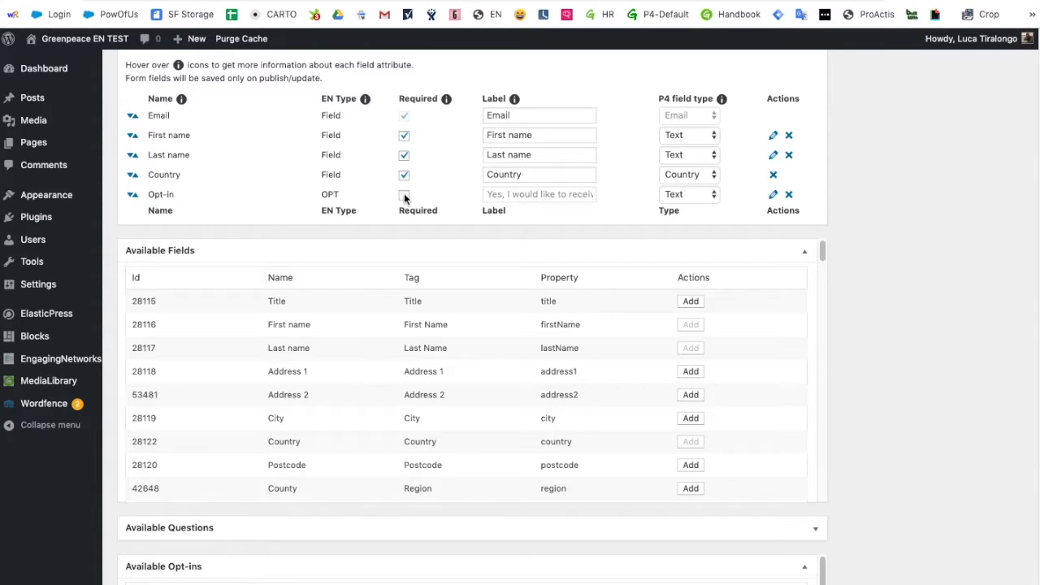
pyautogui.click(405, 196)
# Add the Volunteering opt-in to the form from the available opt-ins.
pyautogui.scroll(-3, 850, 316)
pyautogui.scroll(-2, 671, 369)
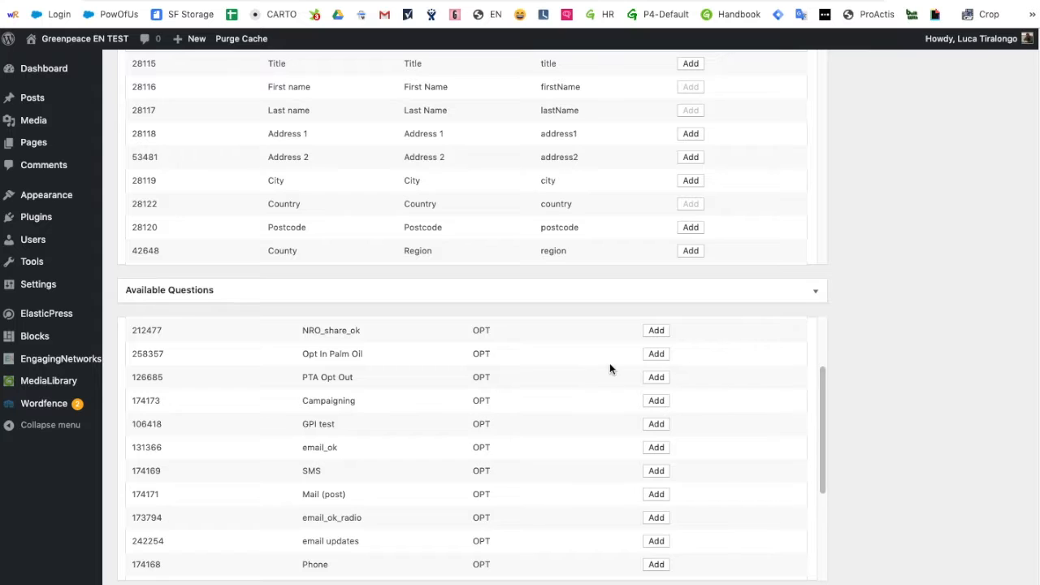
pyautogui.scroll(-5, 637, 374)
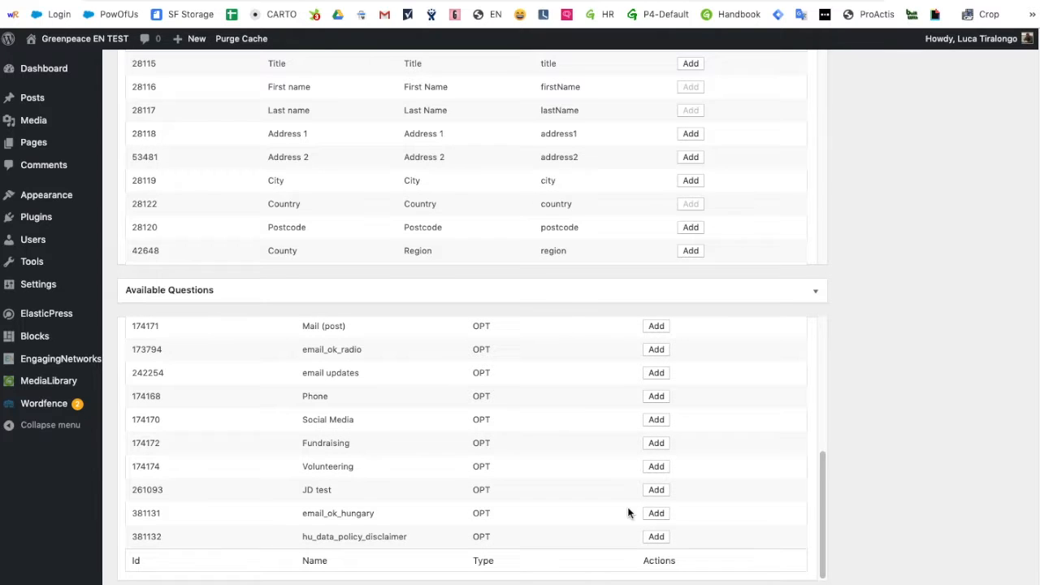
pyautogui.scroll(3, 610, 419)
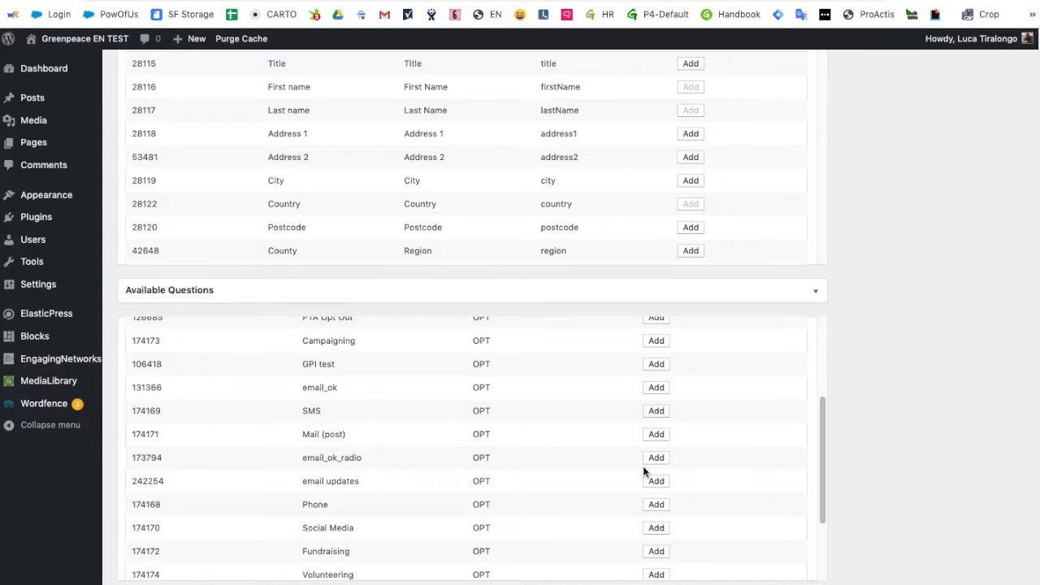
pyautogui.scroll(-1, 639, 520)
pyautogui.click(656, 527)
# Set the Volunteering component's P4 field type to Hidden and give it the default value YES.
pyautogui.scroll(10, 837, 326)
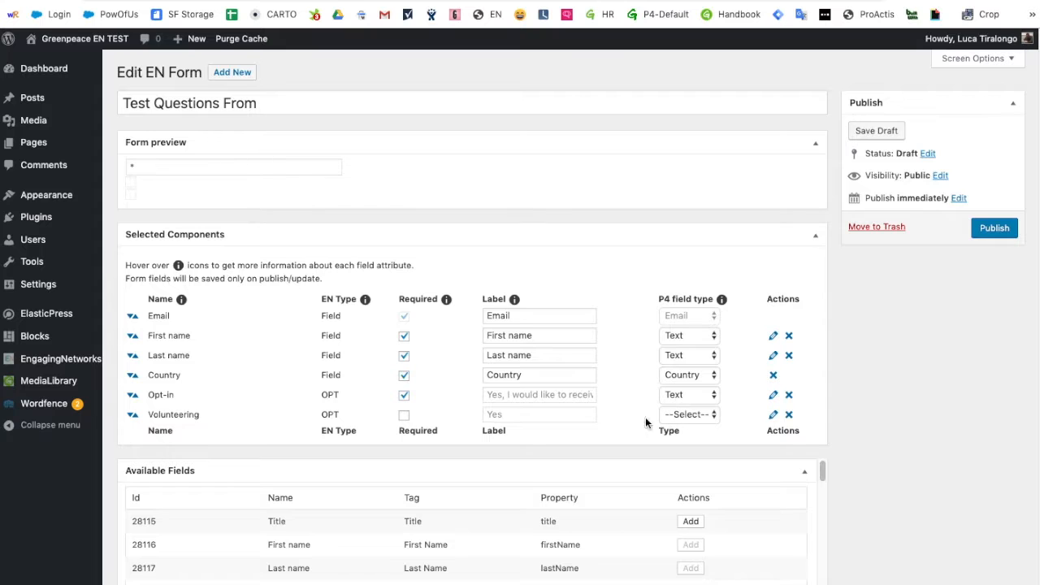
pyautogui.click(404, 415)
pyautogui.click(404, 415)
pyautogui.click(707, 415)
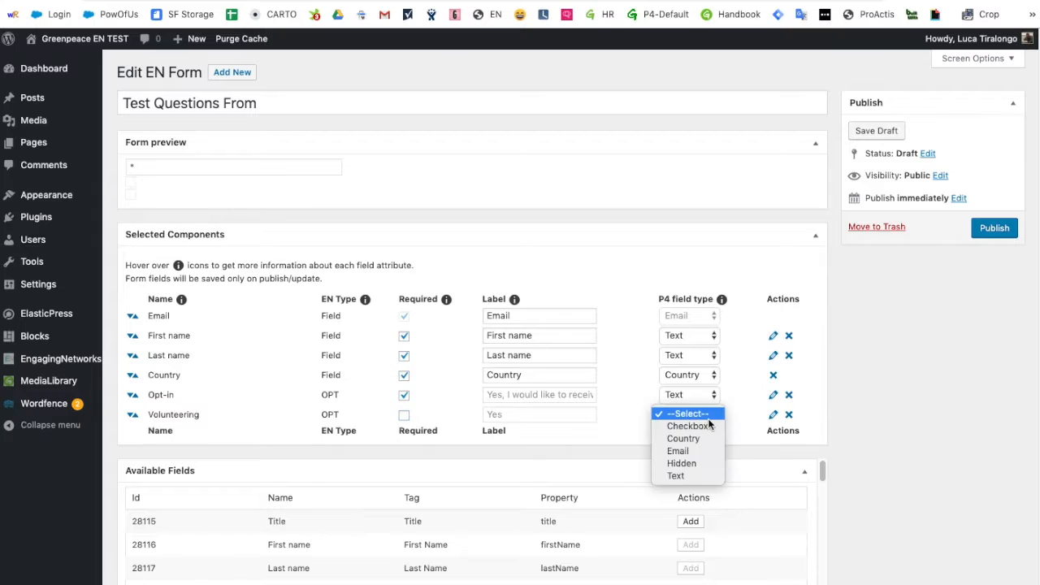
pyautogui.click(693, 464)
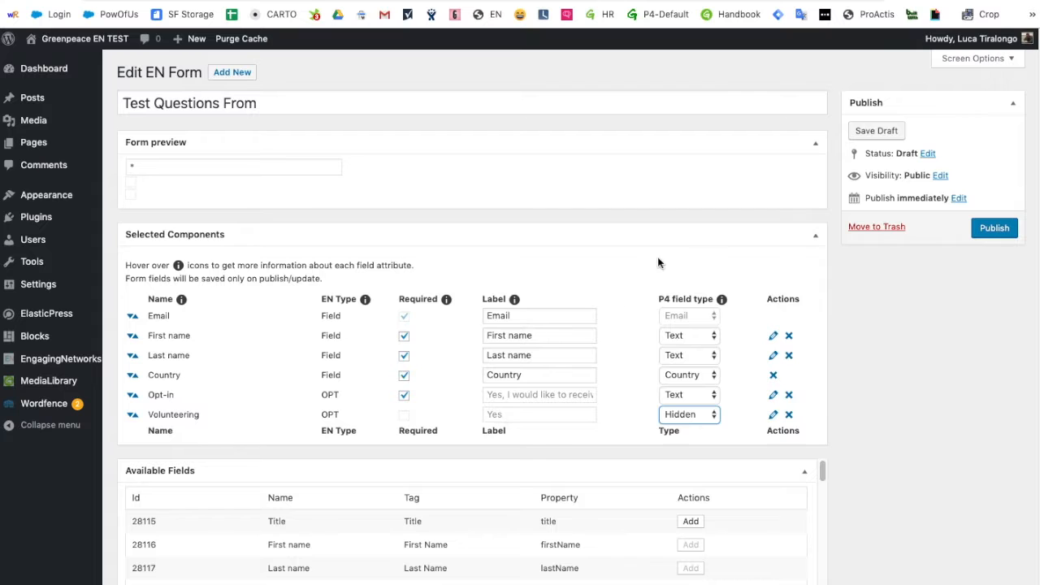
pyautogui.click(772, 416)
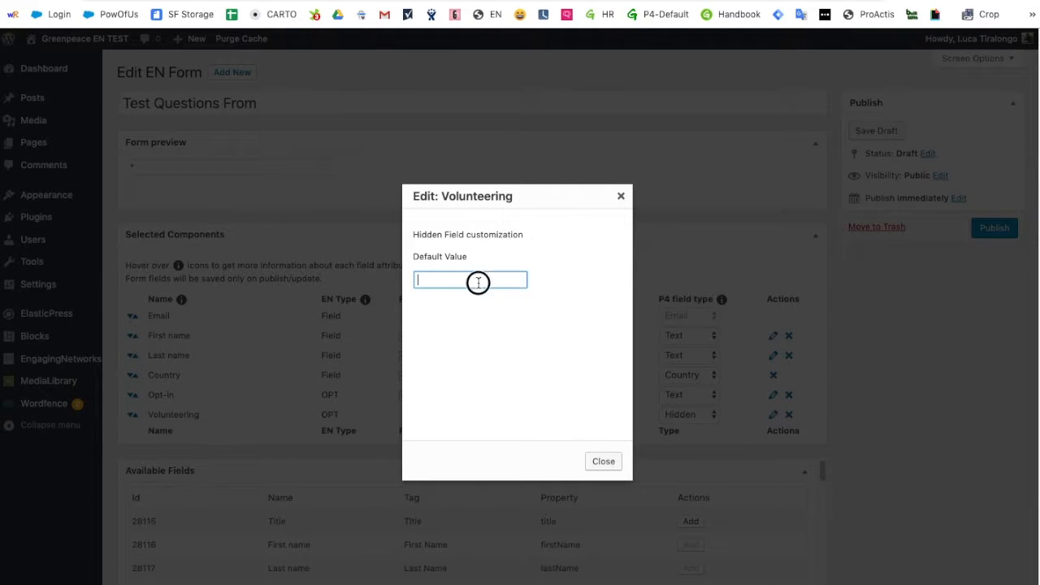
pyautogui.write('YES')
pyautogui.click(602, 461)
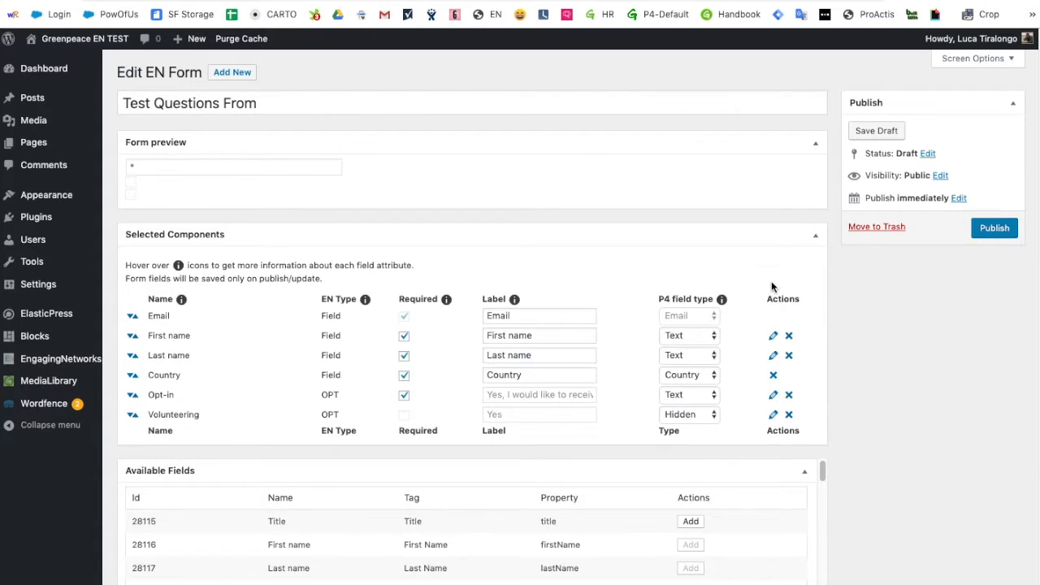
# Examine the First name component's P4 field type options and its JS regex validation settings.
pyautogui.click(773, 335)
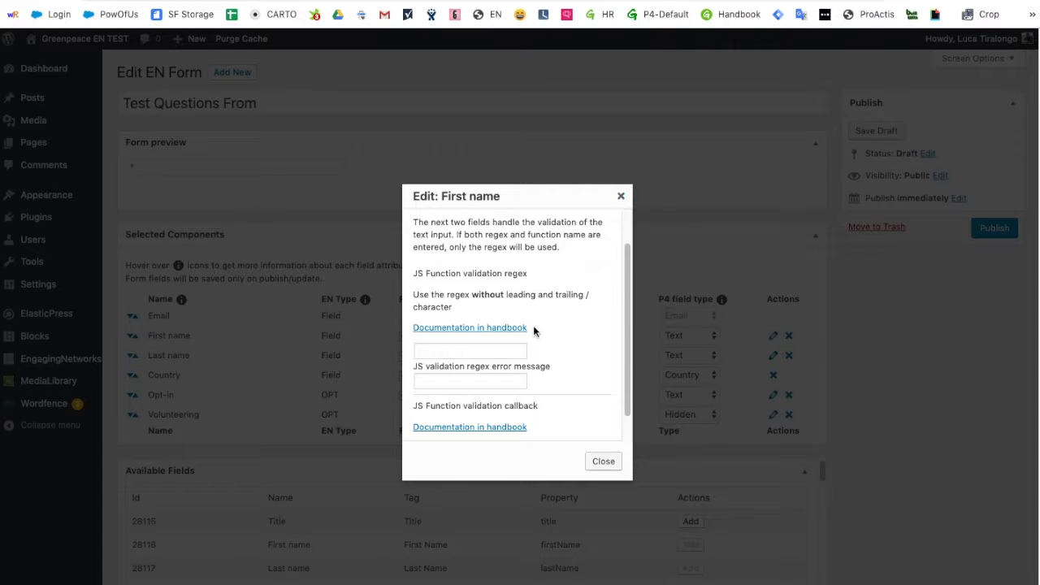
pyautogui.click(621, 196)
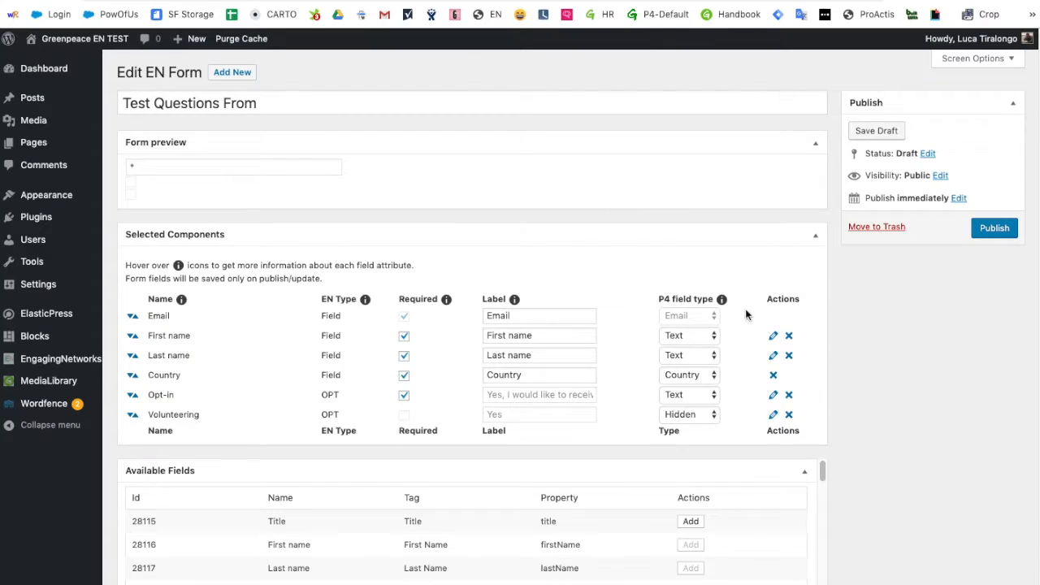
pyautogui.click(712, 336)
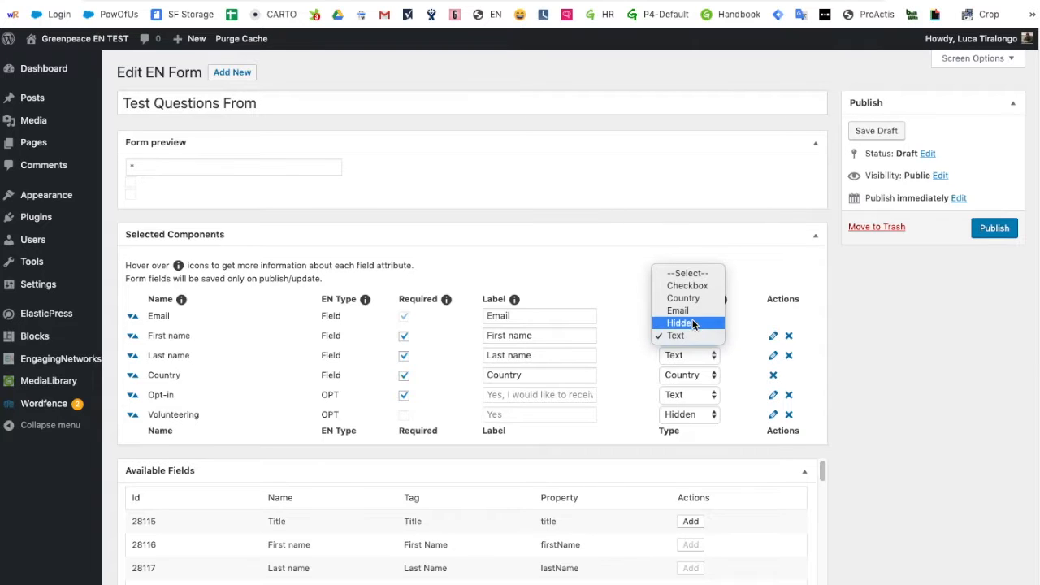
pyautogui.click(789, 314)
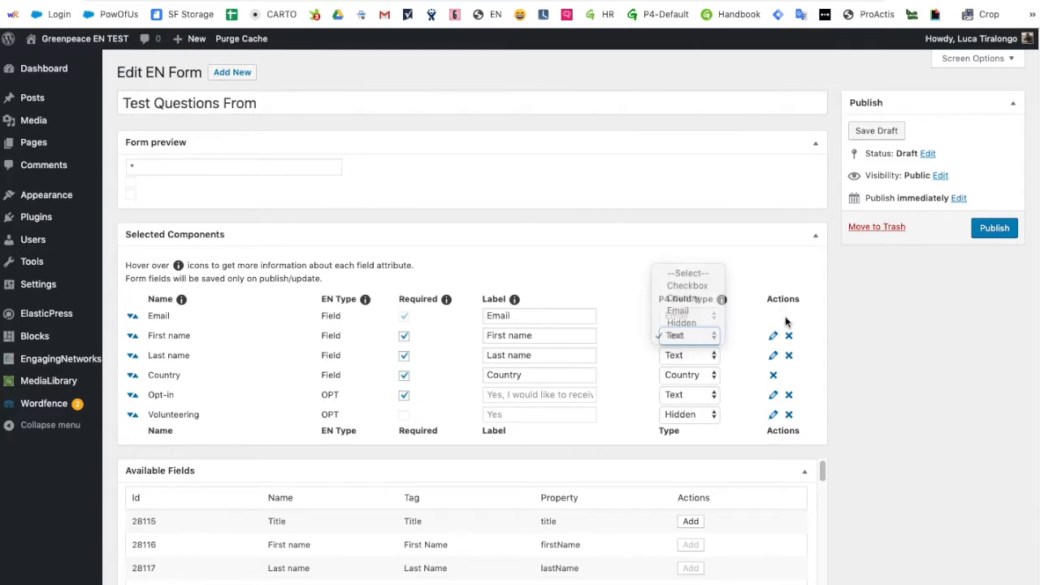
pyautogui.click(772, 336)
pyautogui.click(580, 304)
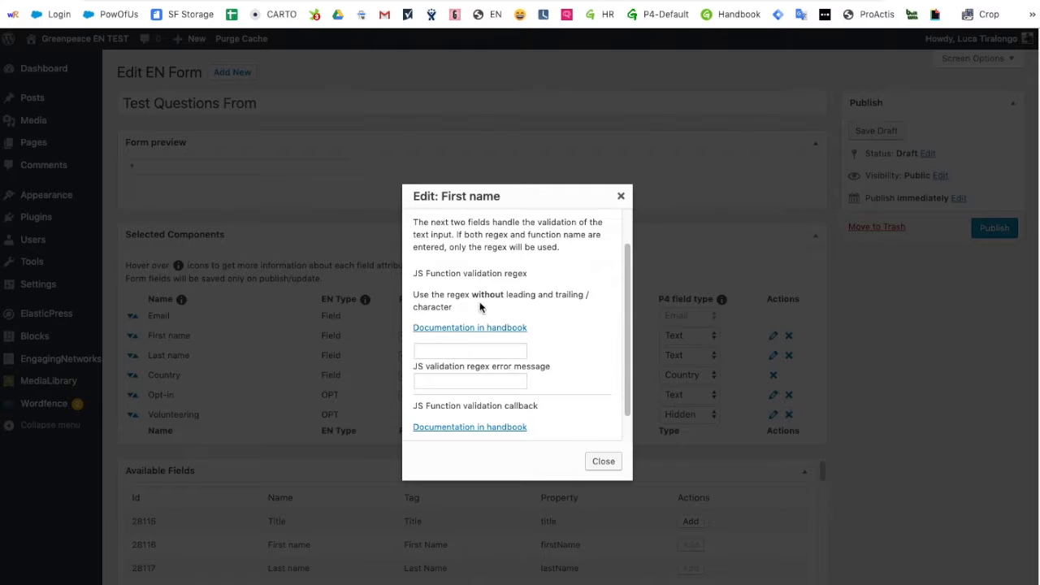
pyautogui.moveTo(414, 274); pyautogui.dragTo(525, 276)
pyautogui.click(541, 304)
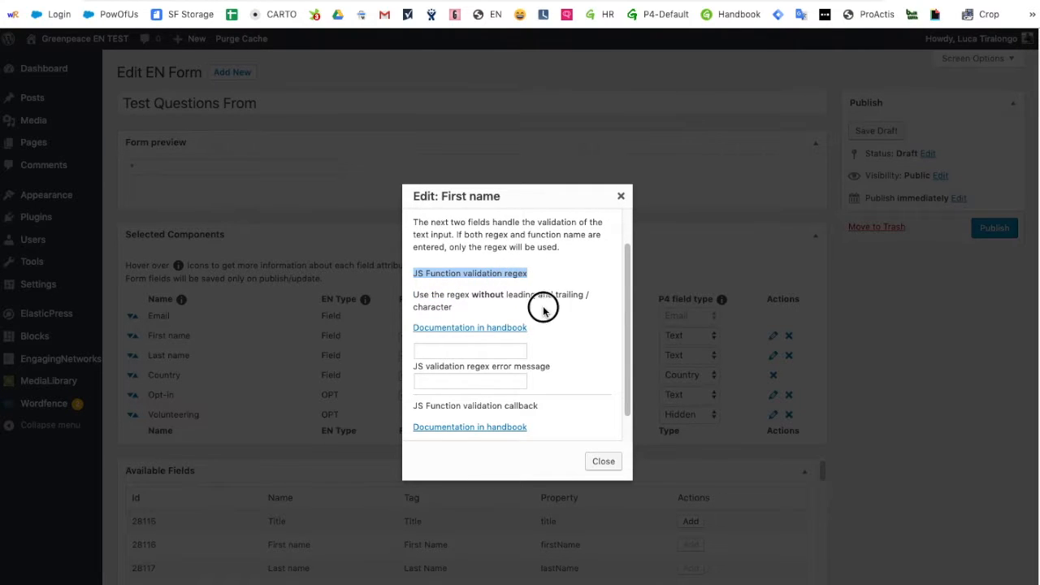
# Read the handbook's Regex Validation documentation with its correct regex example, and close the First name settings.
pyautogui.click(482, 330)
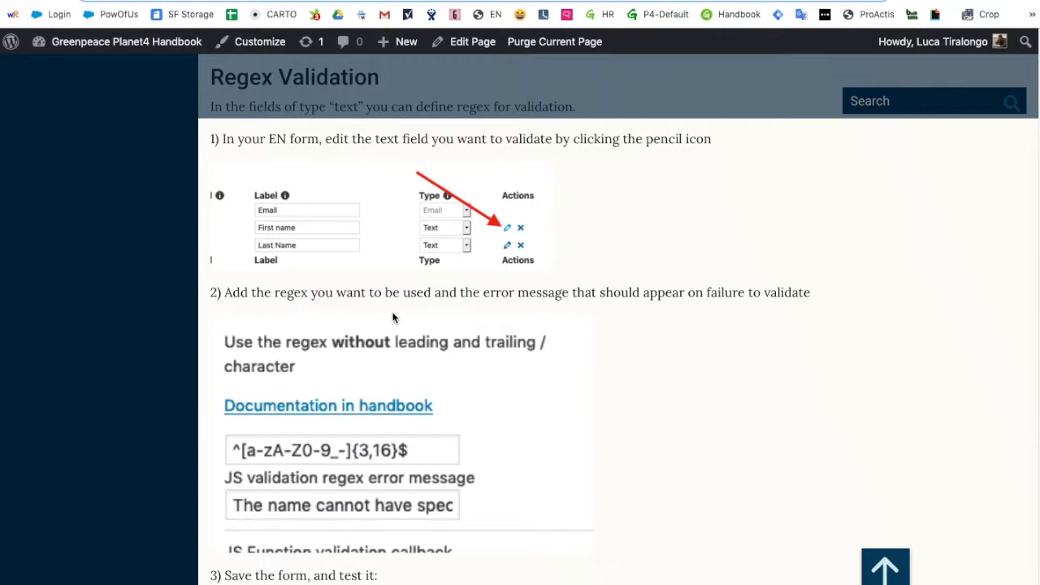
pyautogui.scroll(-6, 326, 350)
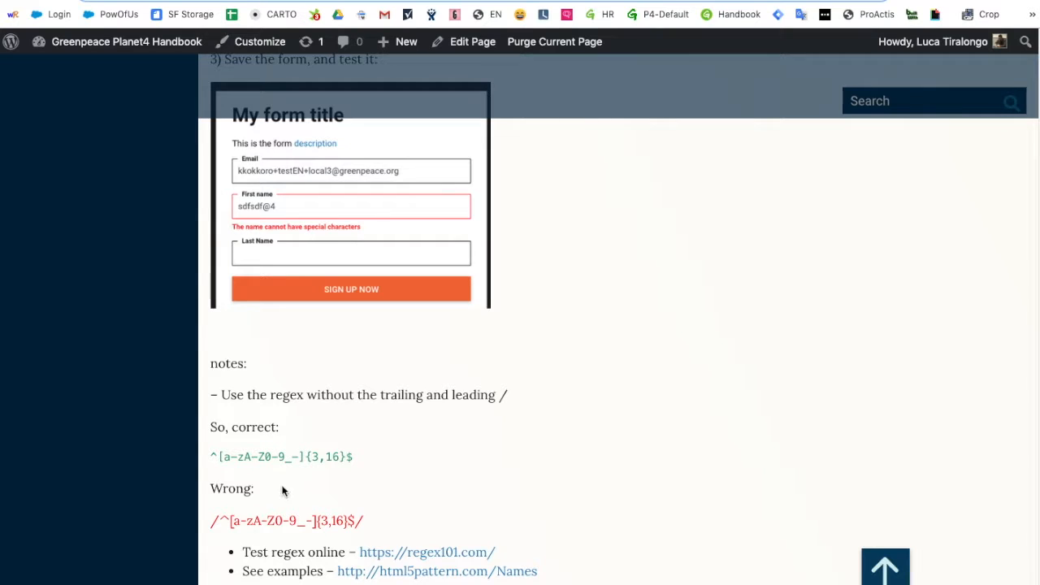
pyautogui.moveTo(364, 463); pyautogui.dragTo(238, 448)
pyautogui.press('super+w')
pyautogui.click(586, 379)
pyautogui.scroll(-1, 577, 397)
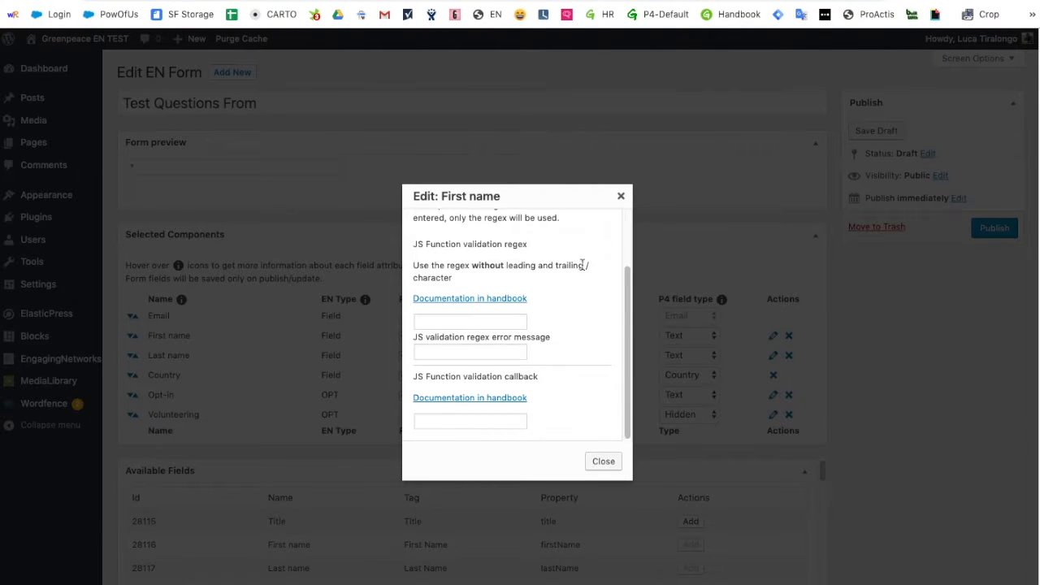
pyautogui.click(620, 198)
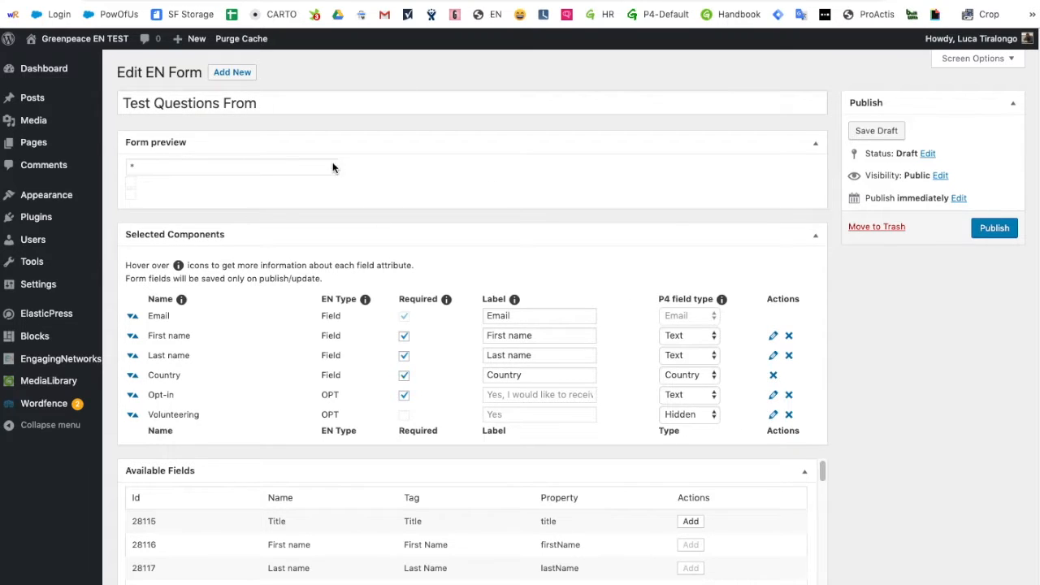
# Publish the "Test Questions From" EN form.
pyautogui.moveTo(259, 103); pyautogui.dragTo(123, 103)
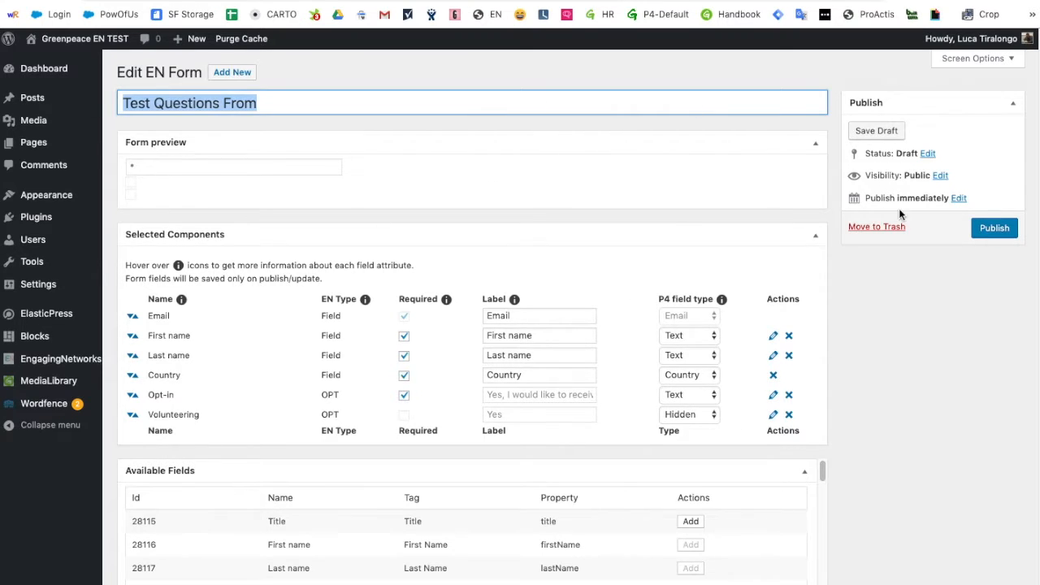
pyautogui.click(993, 228)
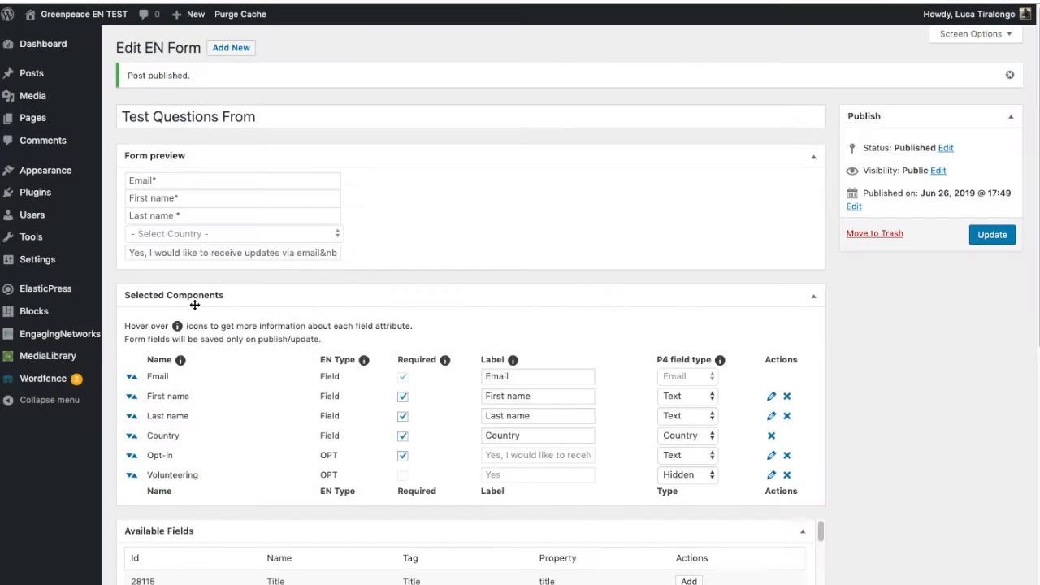
pyautogui.moveTo(258, 115); pyautogui.dragTo(87, 115)
pyautogui.click(273, 177)
# Create a new page and add an Engaging Networks Form element to its body.
pyautogui.moveTo(189, 14)
pyautogui.rightClick(189, 73)
pyautogui.click(236, 78)
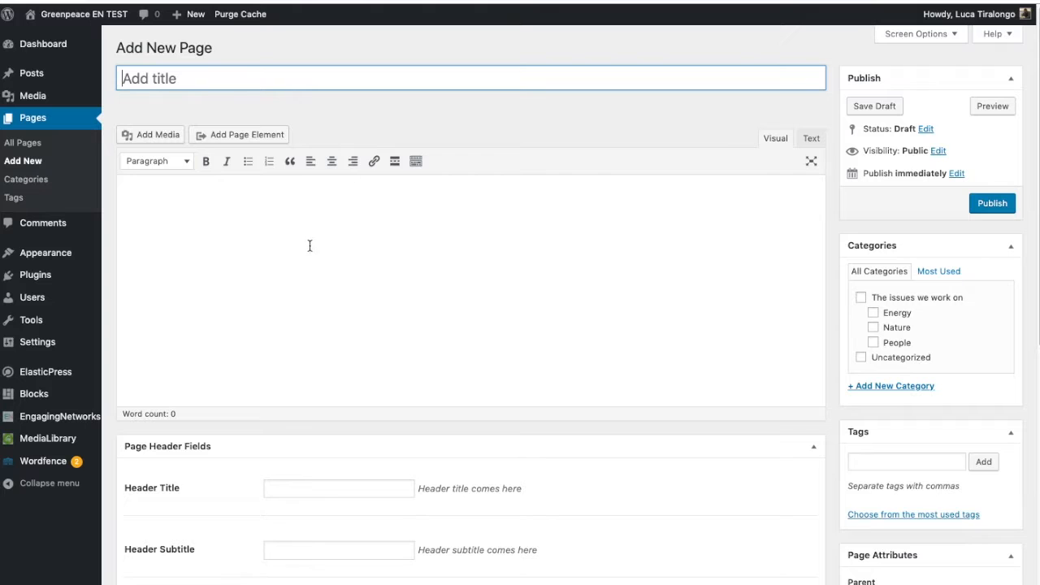
pyautogui.click(305, 248)
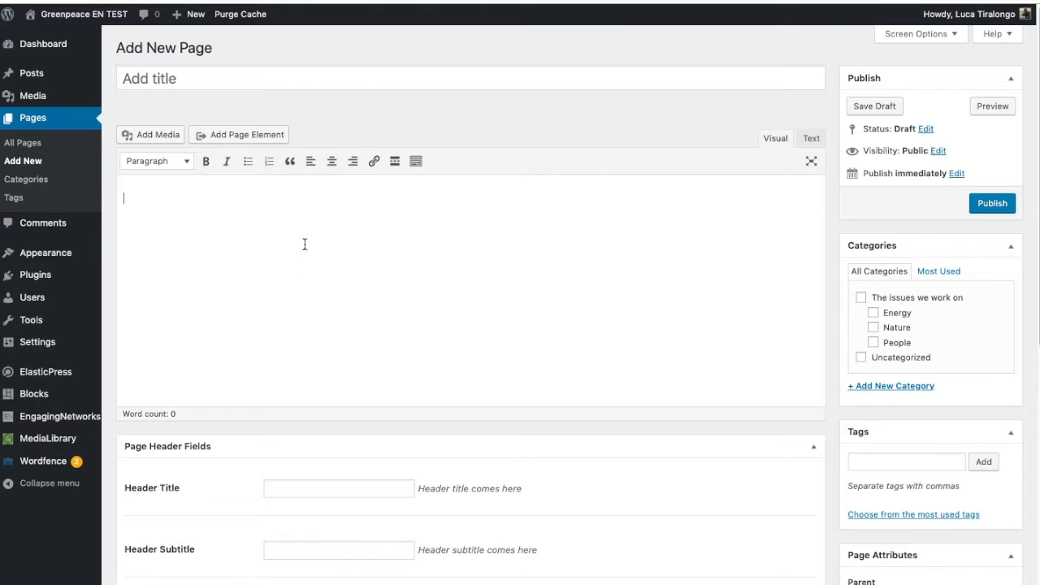
pyautogui.click(264, 135)
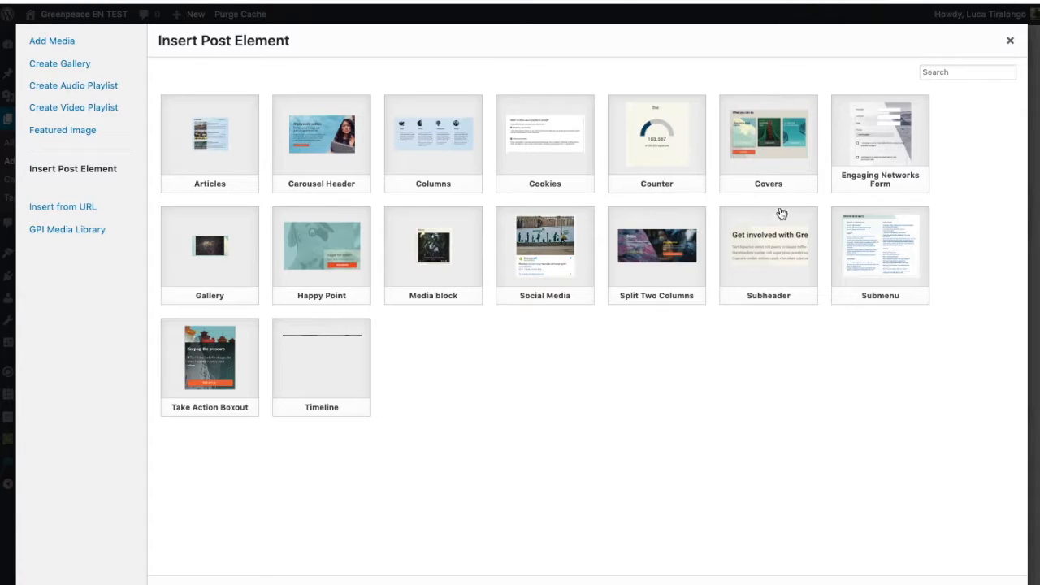
pyautogui.click(892, 161)
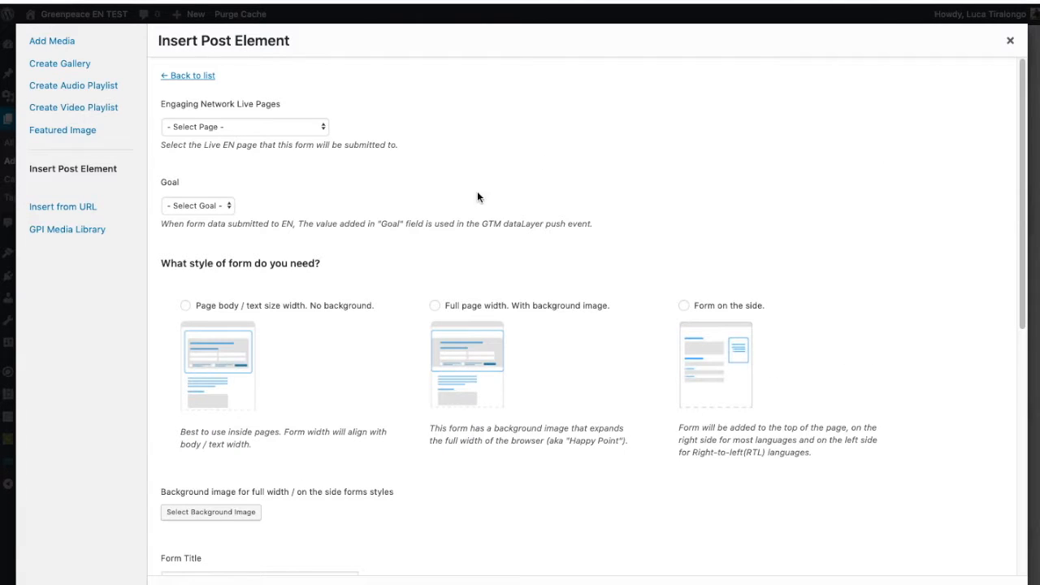
# Set the form element's Engaging Networks live page to fc_gp_petition and its goal to Petition Signup.
pyautogui.click(318, 127)
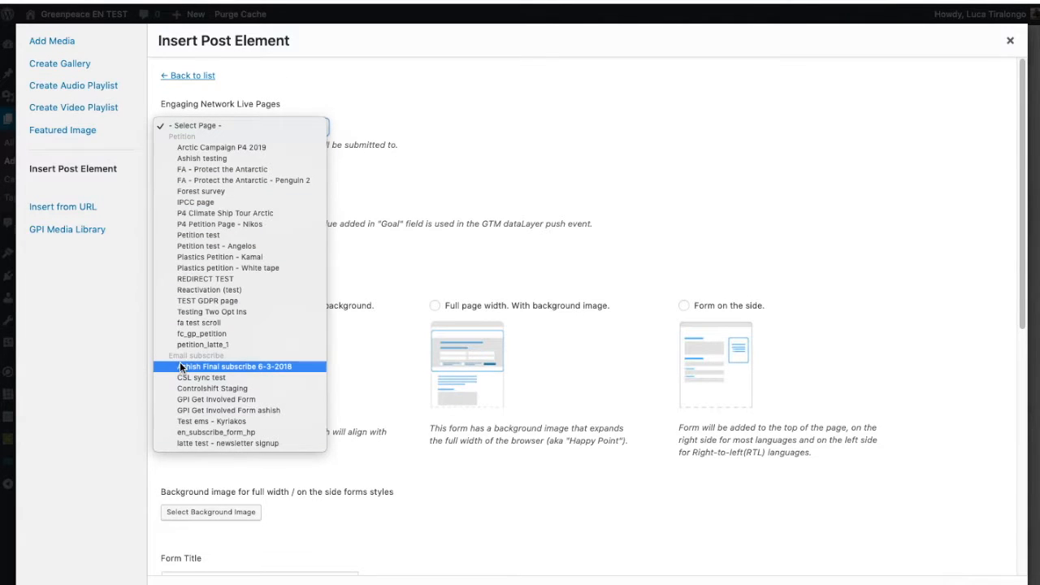
pyautogui.click(292, 128)
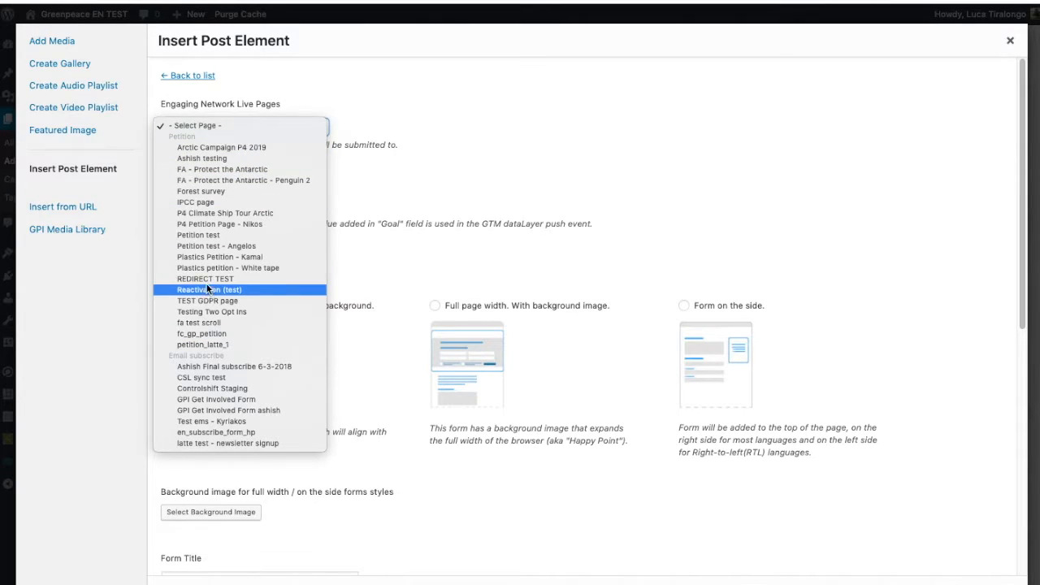
pyautogui.click(205, 334)
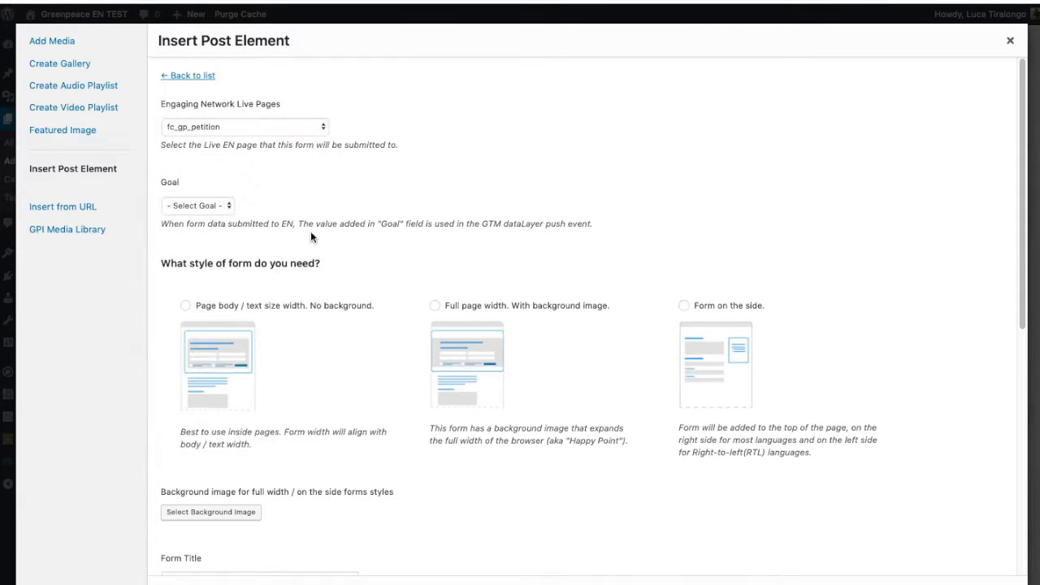
pyautogui.click(195, 207)
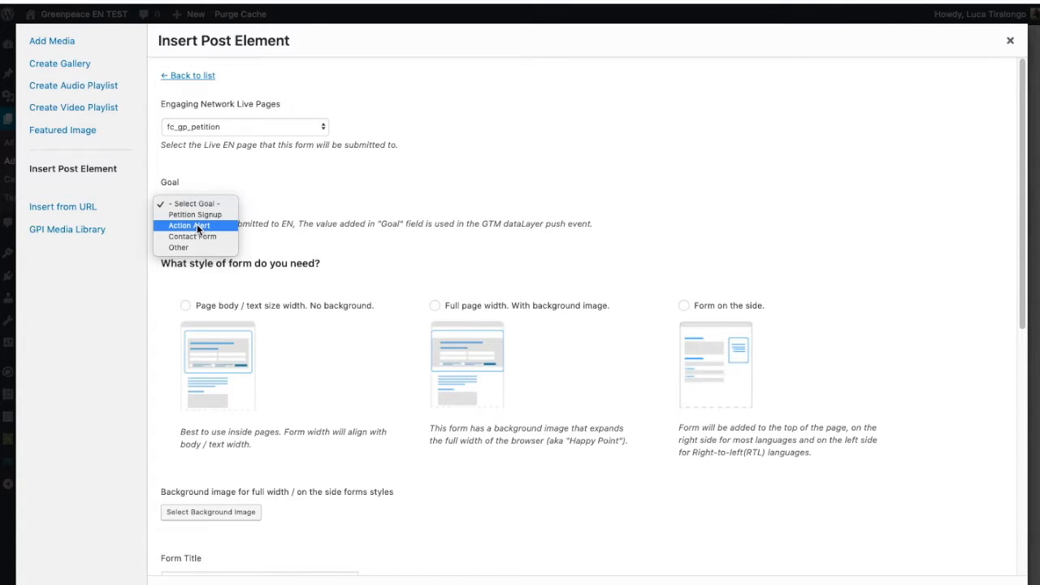
pyautogui.click(195, 214)
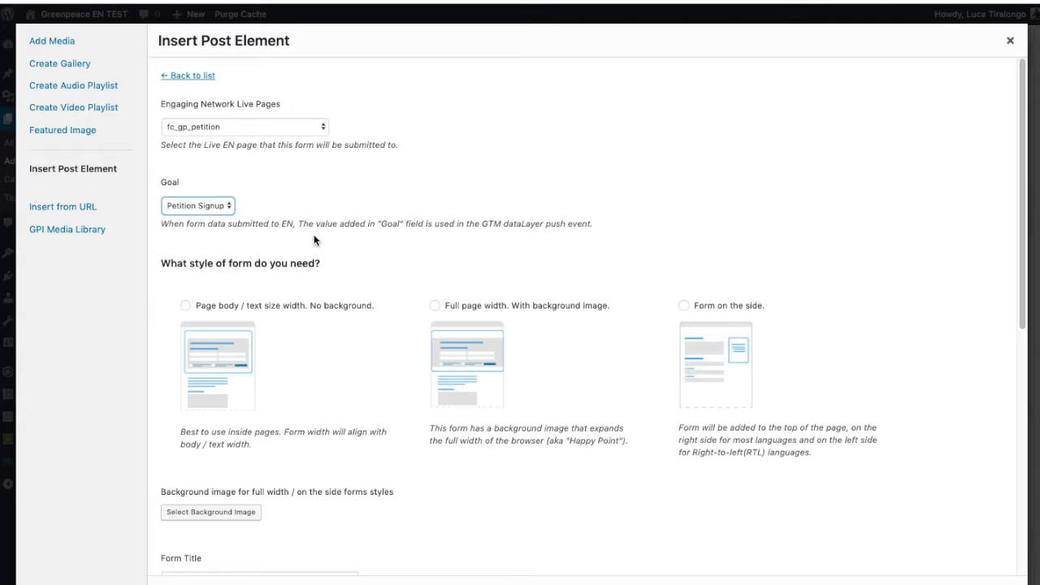
# Examine the available form styles, comparing the page body width and full page width layouts.
pyautogui.scroll(-5, 372, 215)
pyautogui.scroll(2, 334, 215)
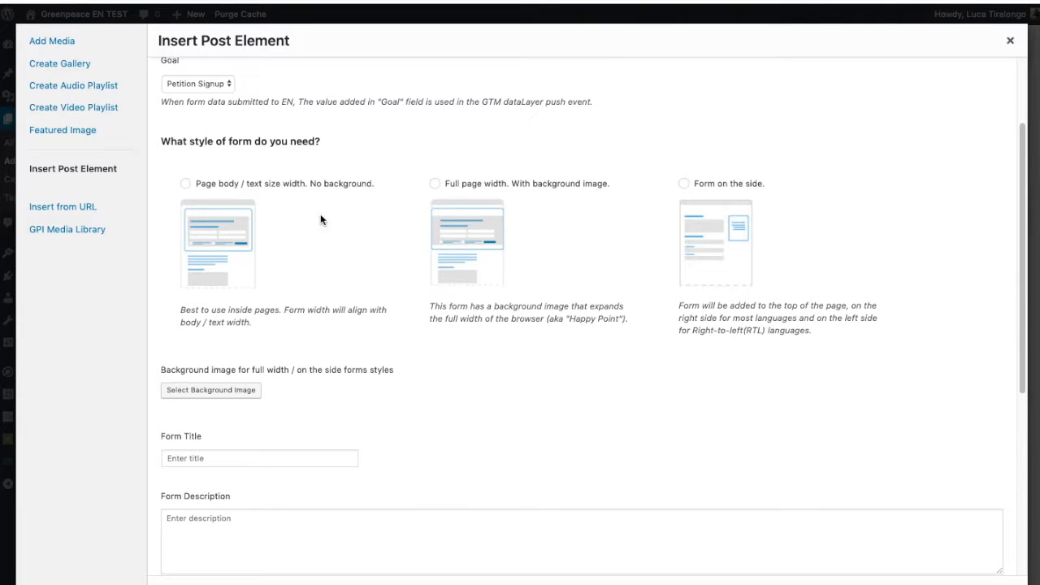
pyautogui.moveTo(161, 140); pyautogui.dragTo(325, 141)
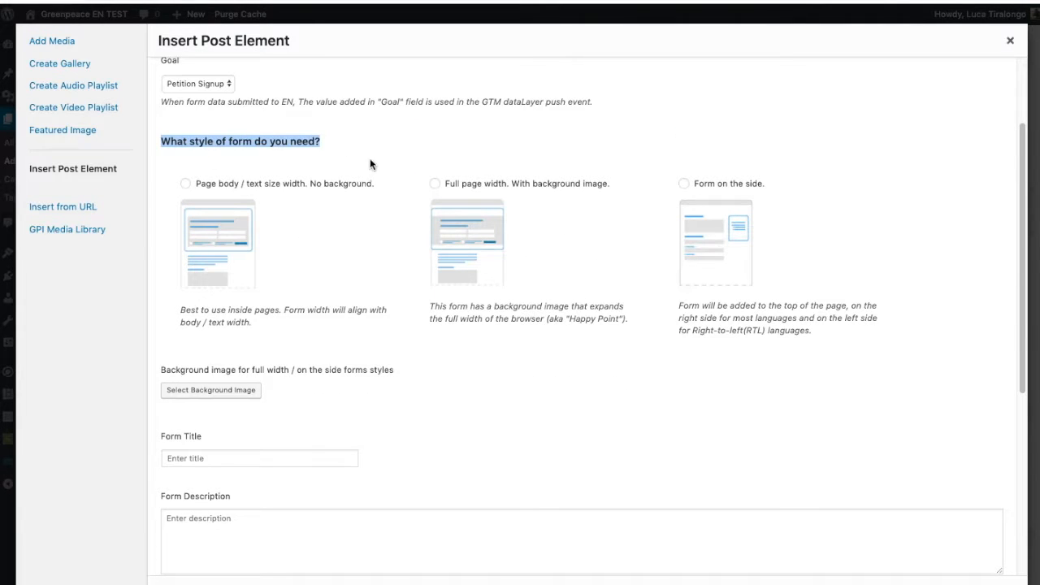
pyautogui.click(230, 164)
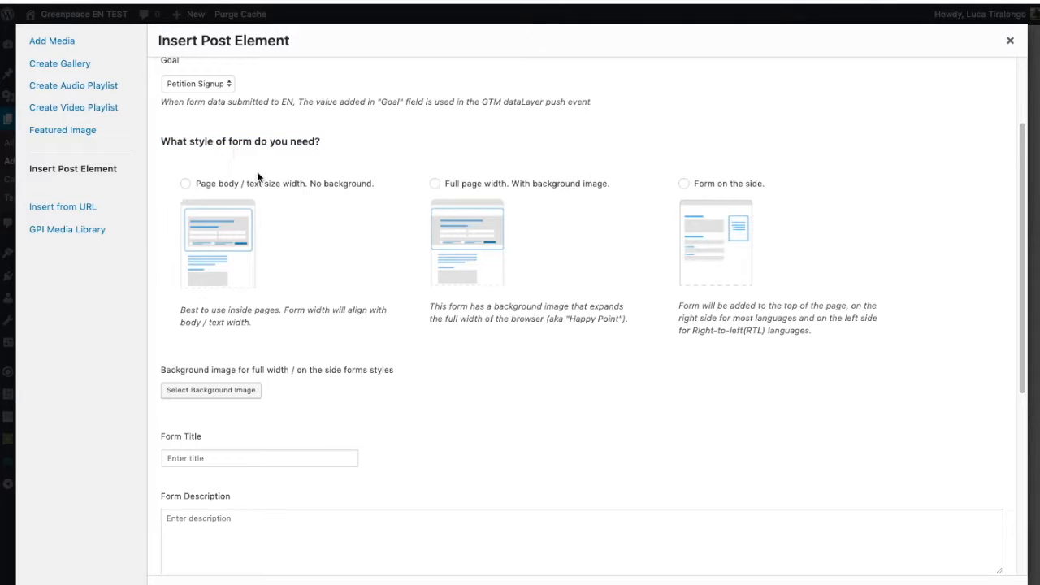
pyautogui.moveTo(200, 184); pyautogui.dragTo(347, 188)
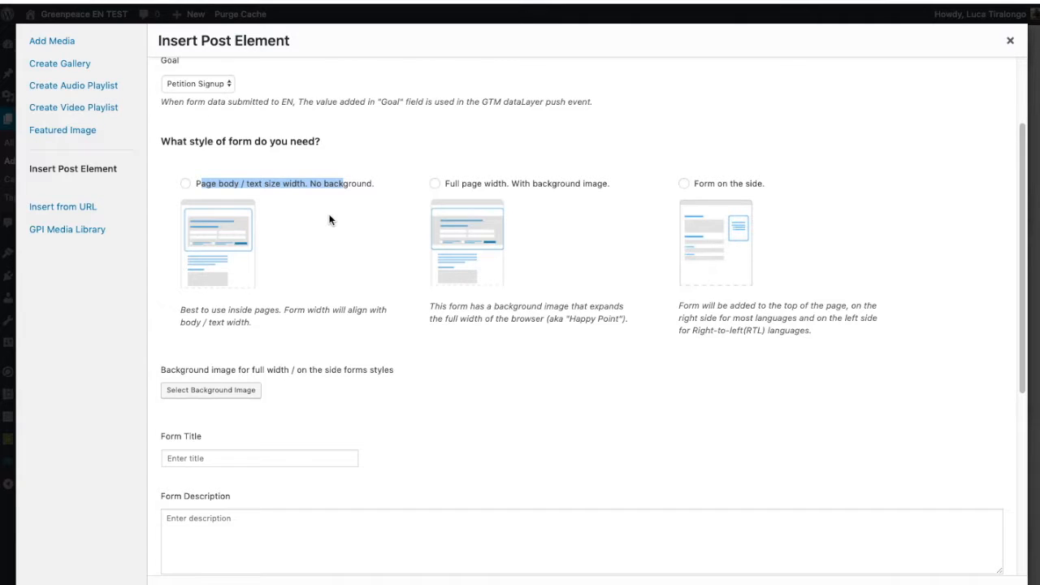
pyautogui.click(328, 127)
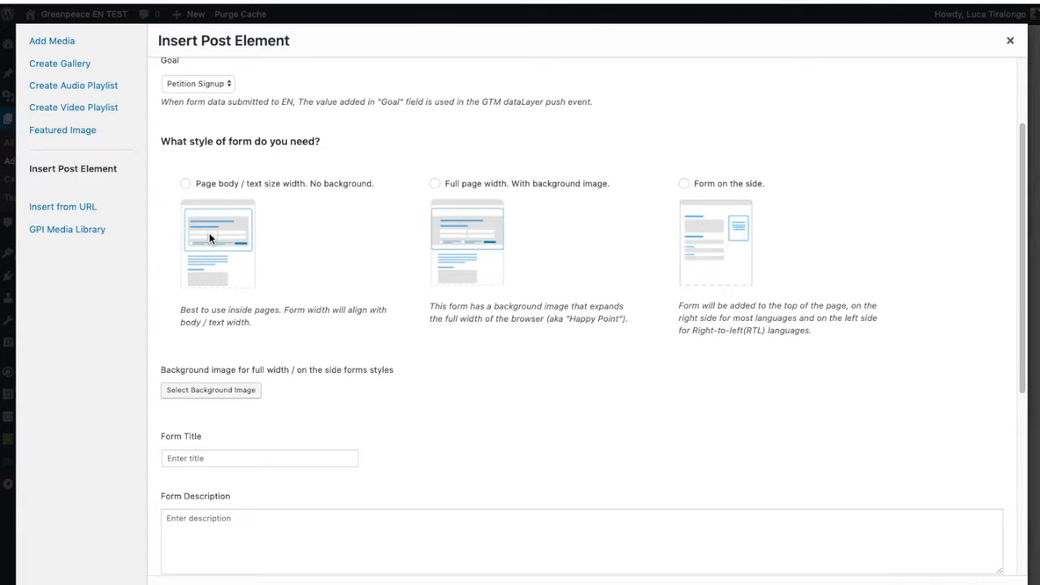
pyautogui.moveTo(610, 185); pyautogui.dragTo(453, 189)
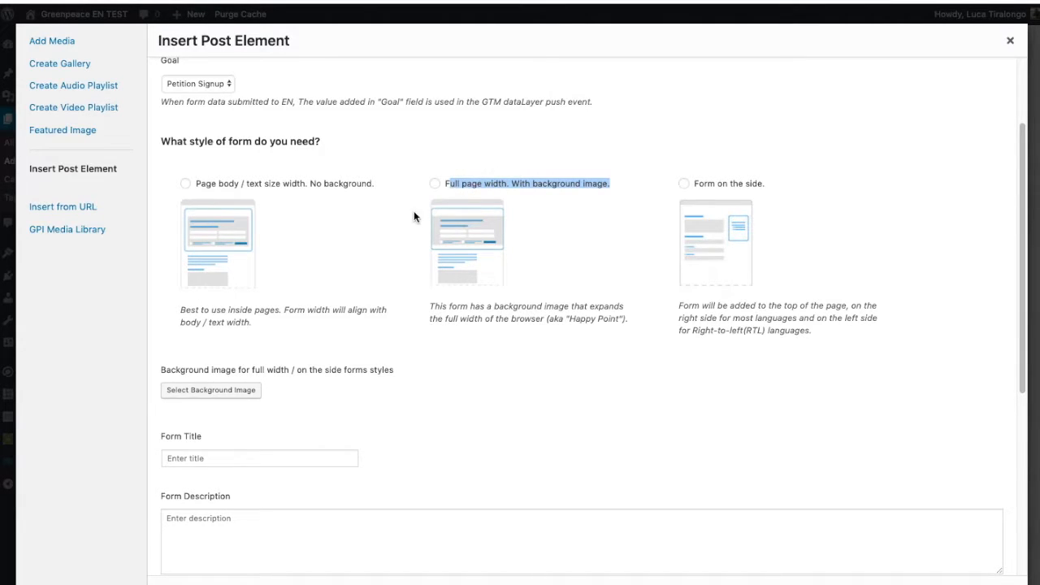
pyautogui.click(409, 167)
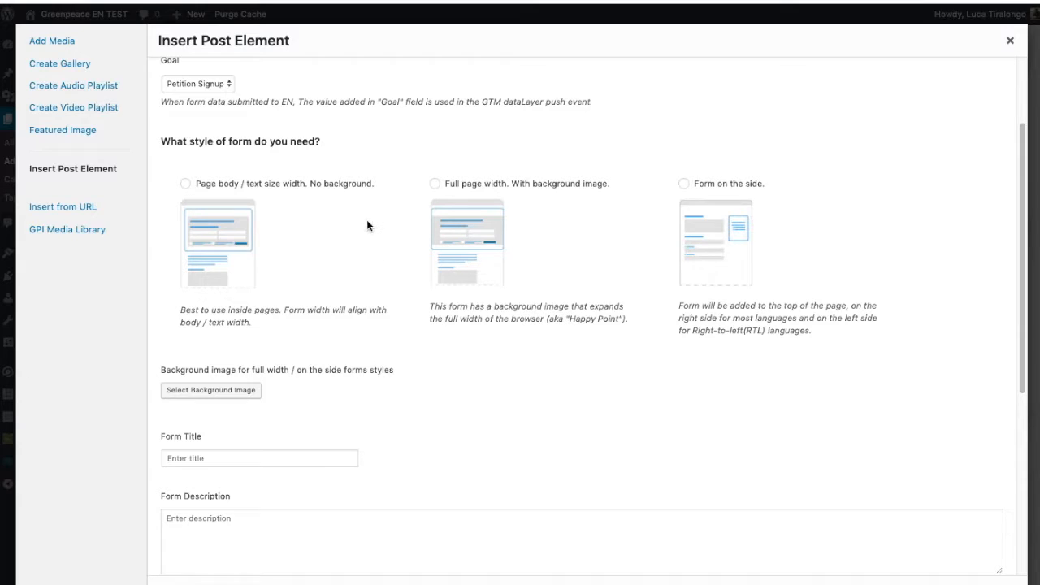
pyautogui.scroll(-1, 378, 229)
pyautogui.scroll(1, 398, 219)
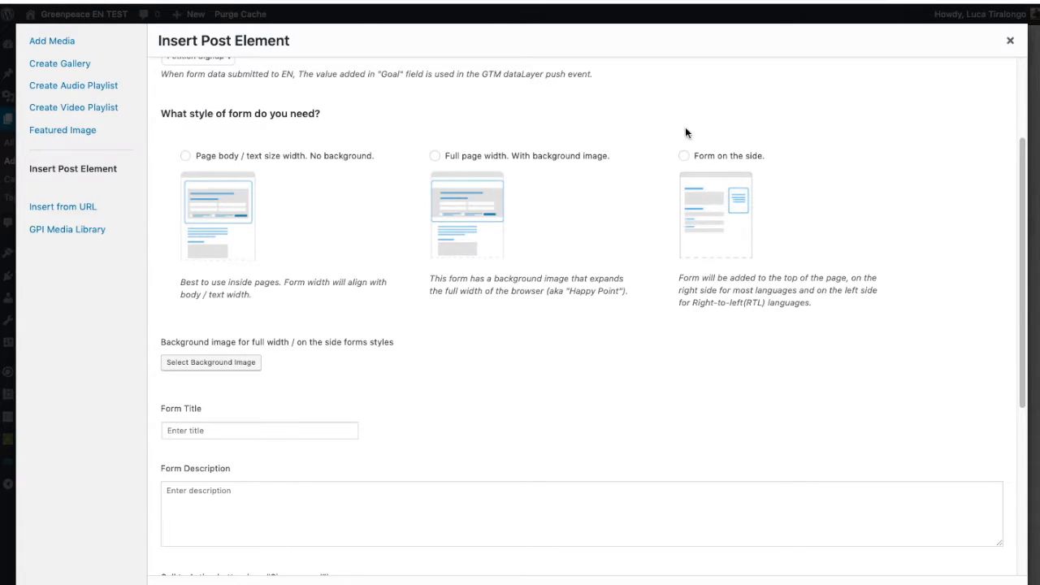
# Choose the "Form on the side" style for the form element.
pyautogui.moveTo(768, 158); pyautogui.dragTo(701, 162)
pyautogui.click(880, 196)
pyautogui.click(719, 159)
pyautogui.click(544, 157)
pyautogui.click(685, 157)
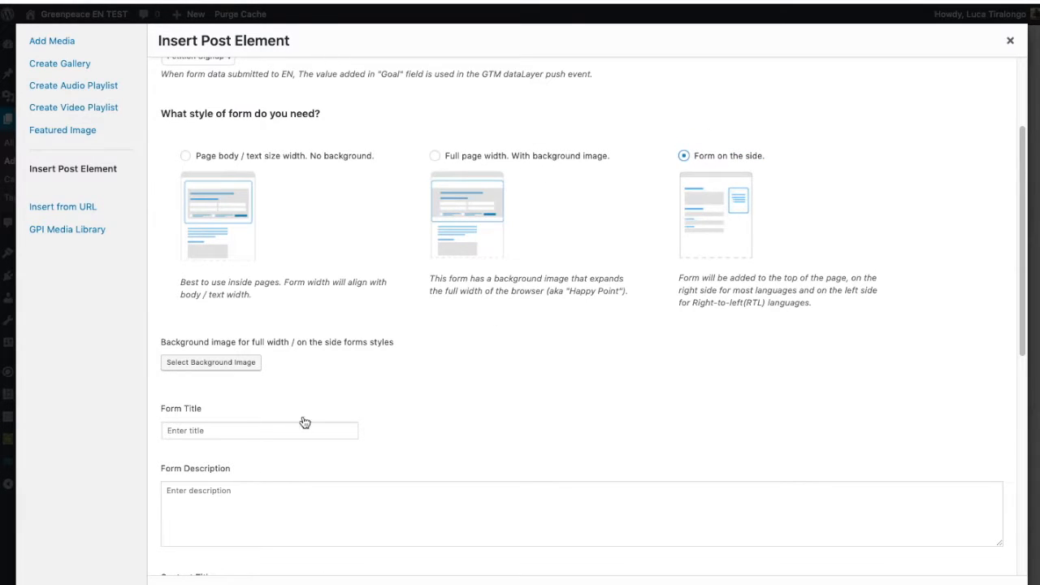
# View the media library images available for the form background, and review the form and content text fields.
pyautogui.click(236, 363)
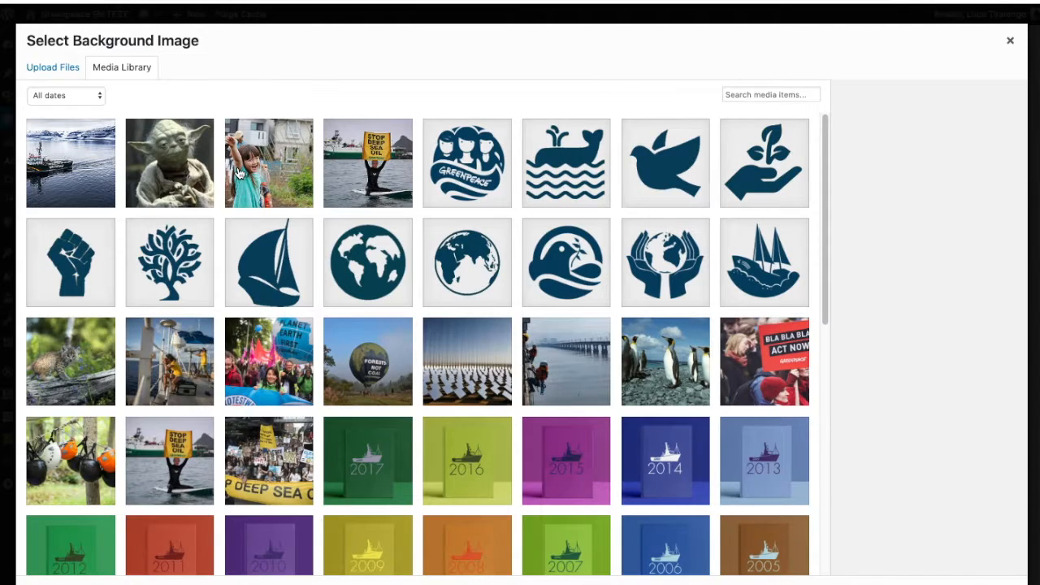
pyautogui.press('Escape')
pyautogui.scroll(1, 387, 346)
pyautogui.scroll(-3, 388, 273)
pyautogui.scroll(4, 532, 177)
pyautogui.scroll(-3, 290, 367)
pyautogui.scroll(-1, 293, 325)
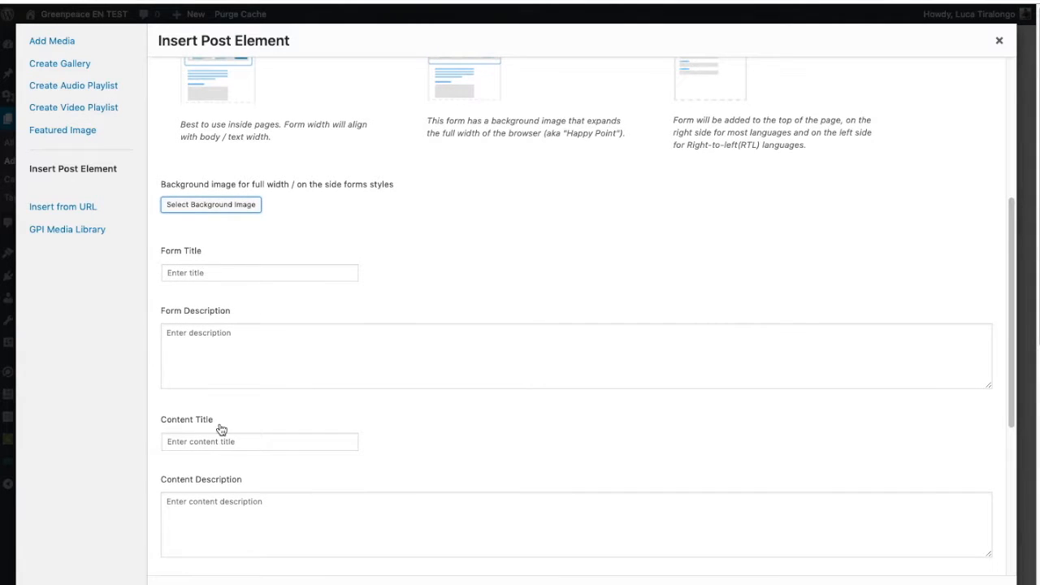
# Set the form style to full page width with background image.
pyautogui.scroll(8, 443, 389)
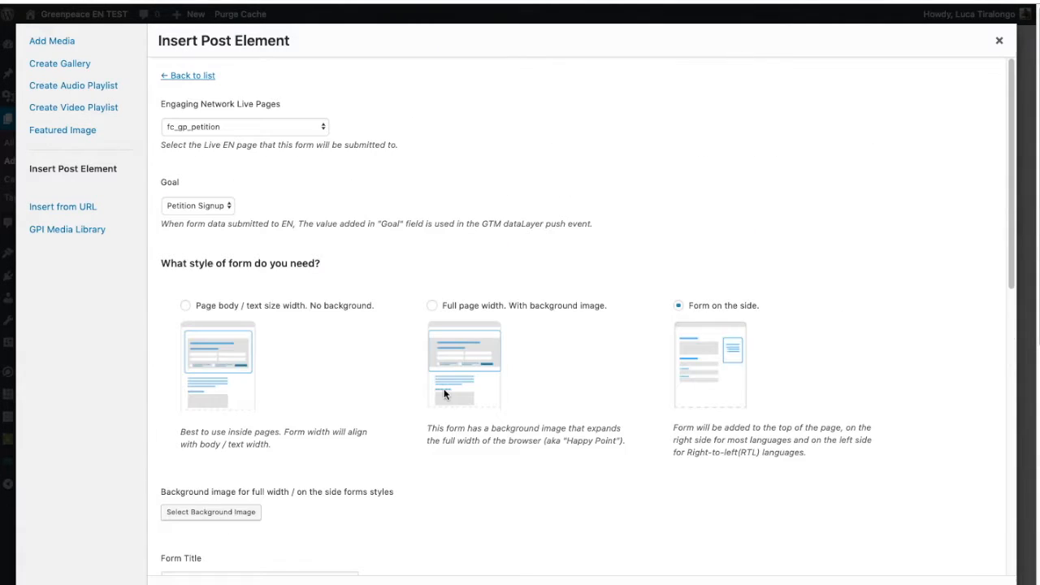
pyautogui.click(585, 315)
pyautogui.scroll(-10, 561, 406)
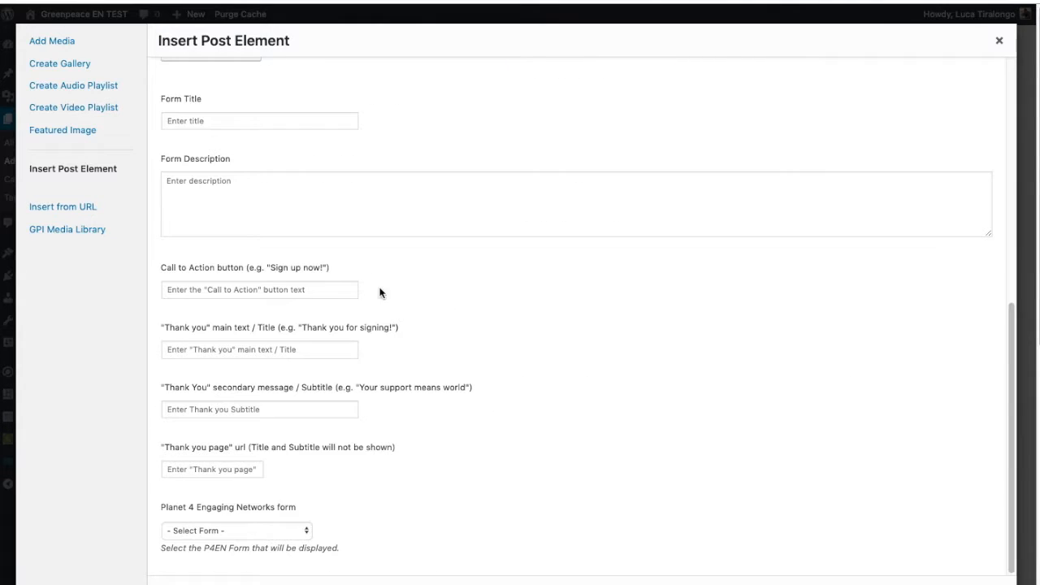
pyautogui.scroll(2, 502, 260)
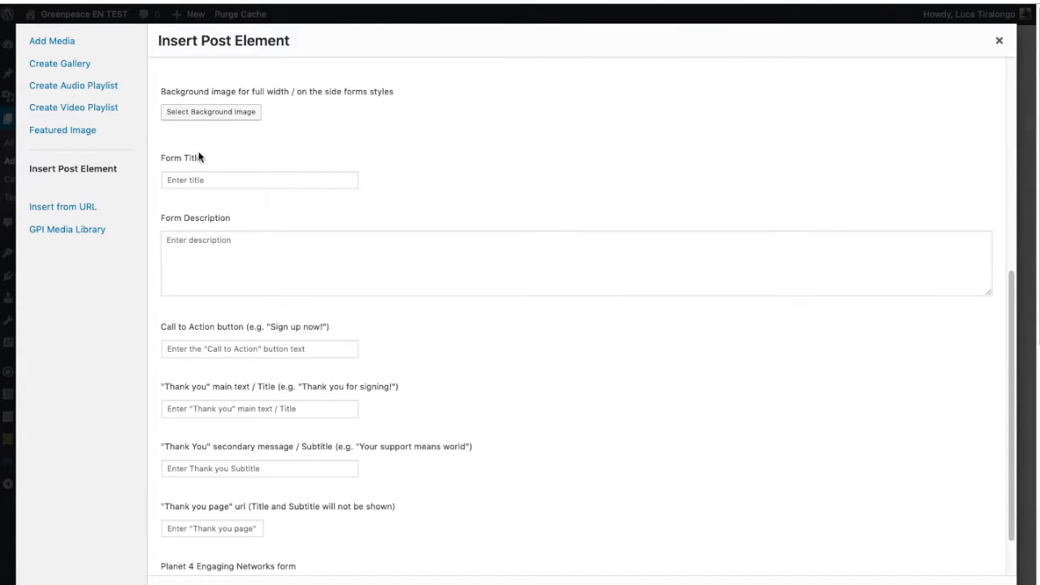
# Switch the form element to the "Form on the side" style and review its additional content title and description fields.
pyautogui.scroll(5, 216, 226)
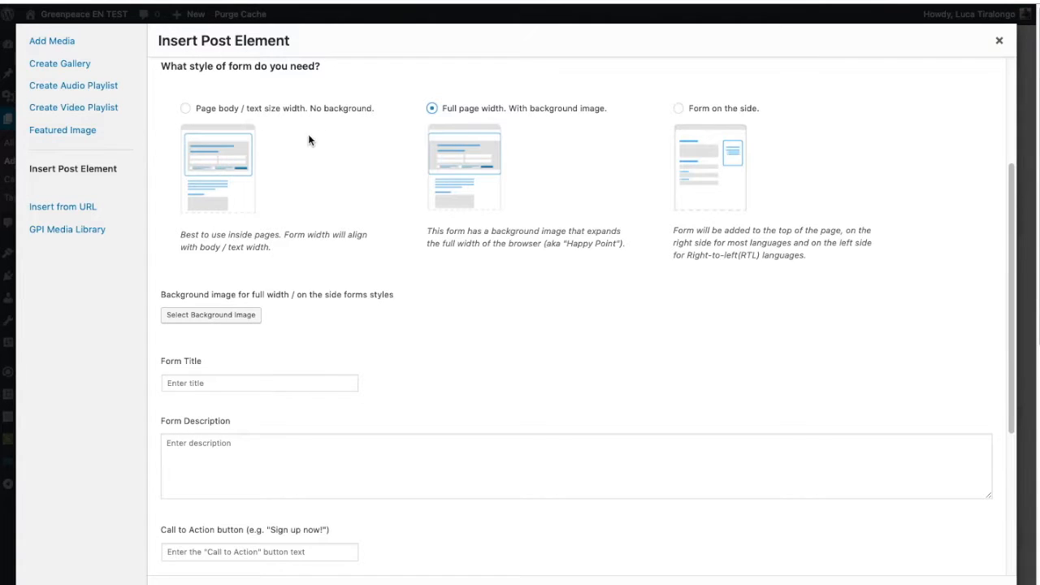
pyautogui.scroll(-1, 536, 195)
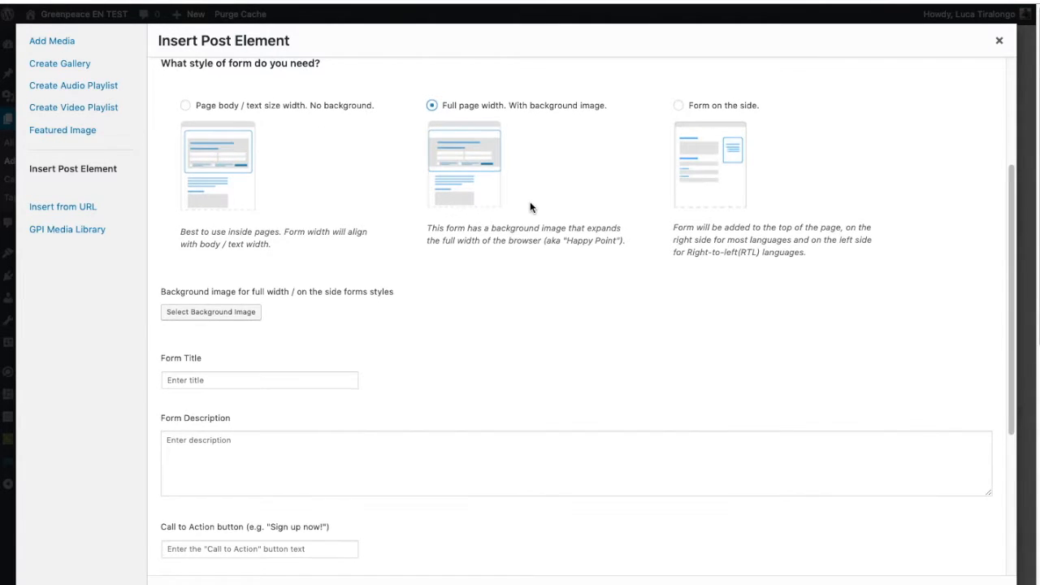
pyautogui.click(696, 110)
pyautogui.scroll(-1, 227, 513)
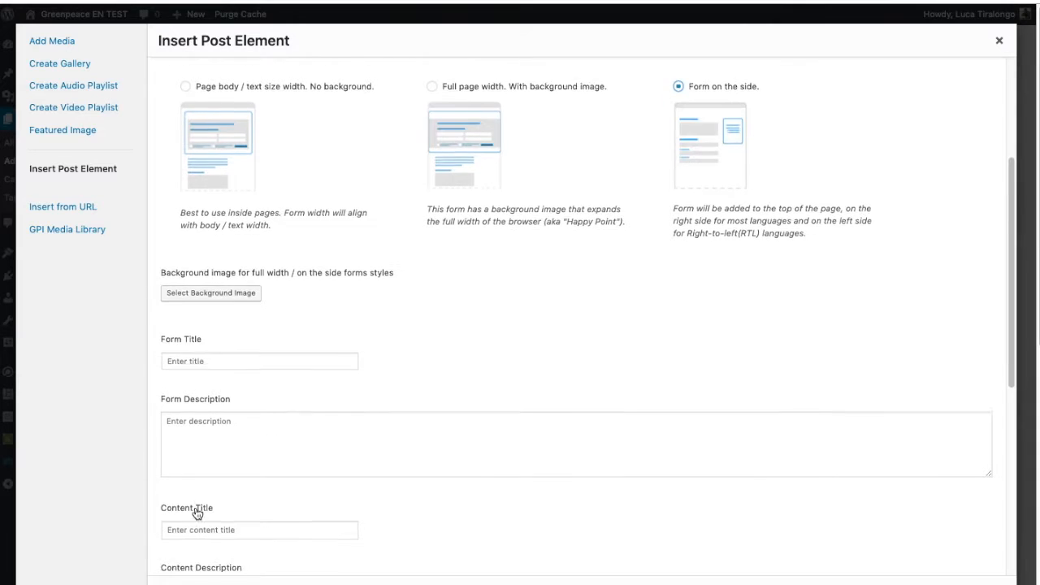
pyautogui.scroll(-2, 210, 535)
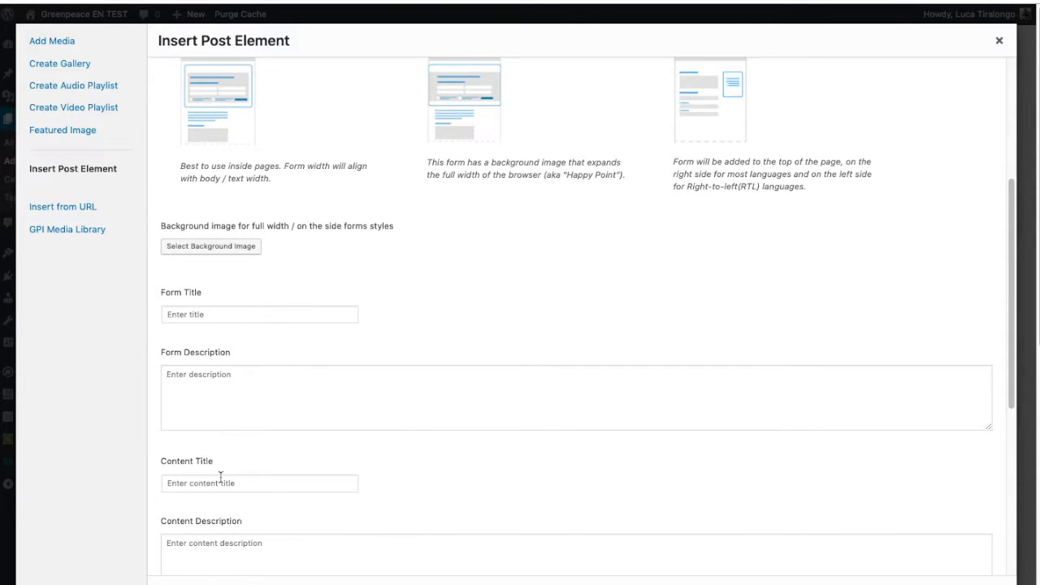
# Set the form style to page body / text size width with no background.
pyautogui.scroll(5, 569, 184)
pyautogui.click(300, 226)
pyautogui.scroll(-7, 260, 341)
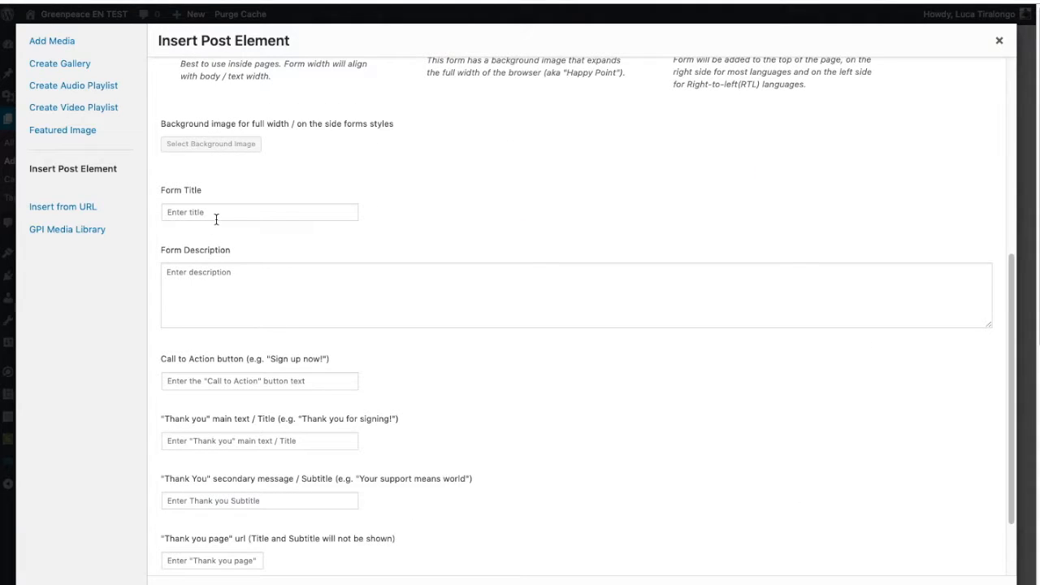
# Examine the form title, description, call to action, thank-you text, thank-you page URL and Planet 4 Engaging Networks form fields.
pyautogui.click(216, 217)
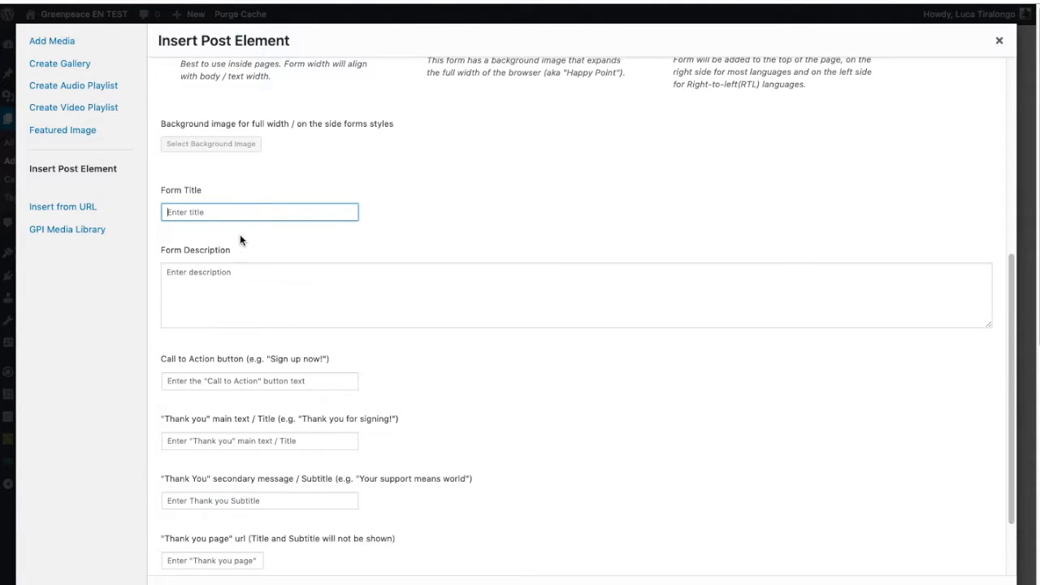
pyautogui.click(233, 279)
pyautogui.scroll(-1, 352, 353)
pyautogui.click(157, 352)
pyautogui.scroll(-2, 253, 378)
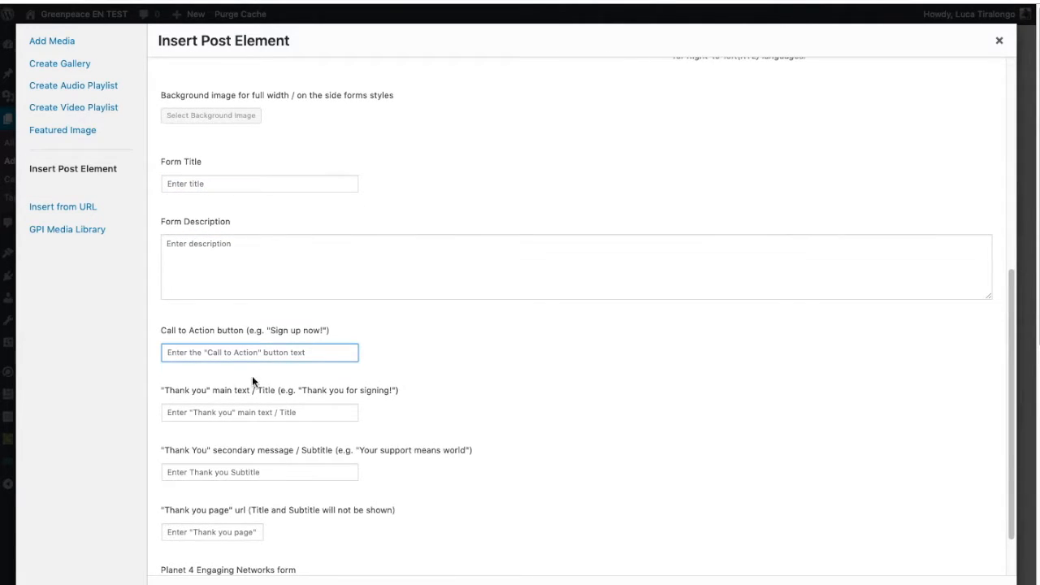
pyautogui.scroll(-1, 305, 408)
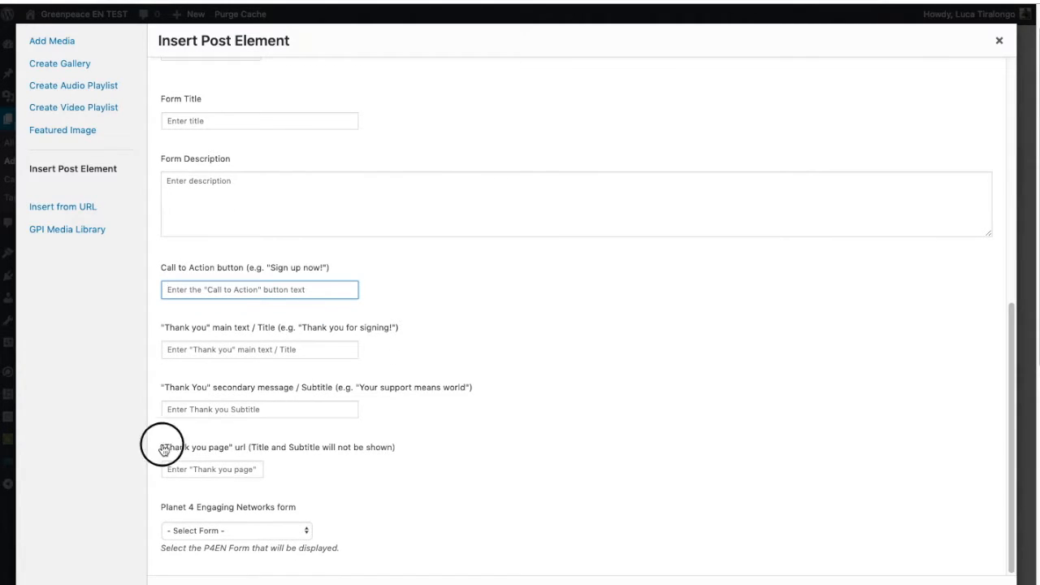
pyautogui.moveTo(163, 448); pyautogui.dragTo(399, 455)
pyautogui.click(411, 454)
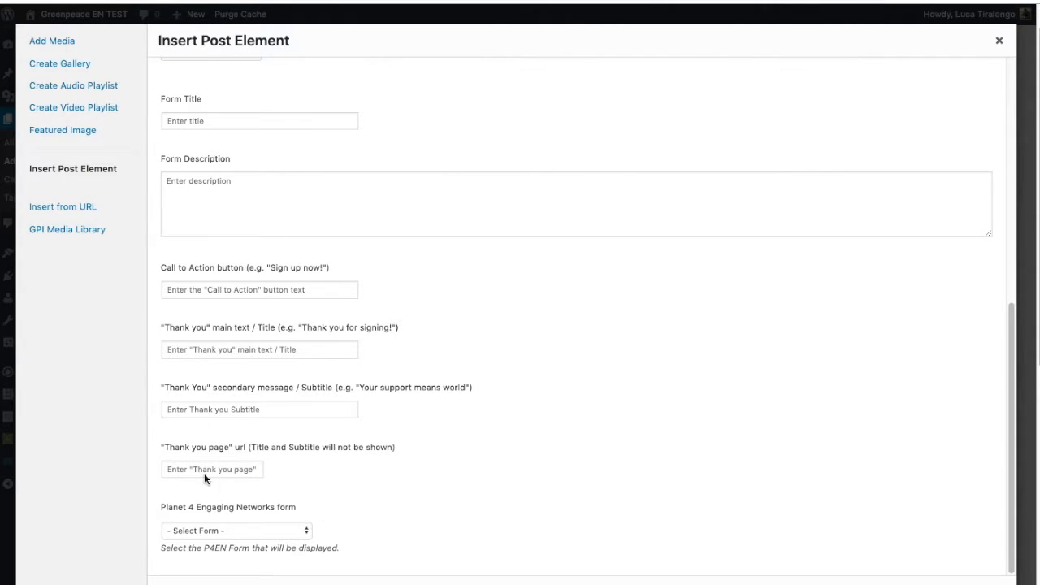
pyautogui.click(228, 532)
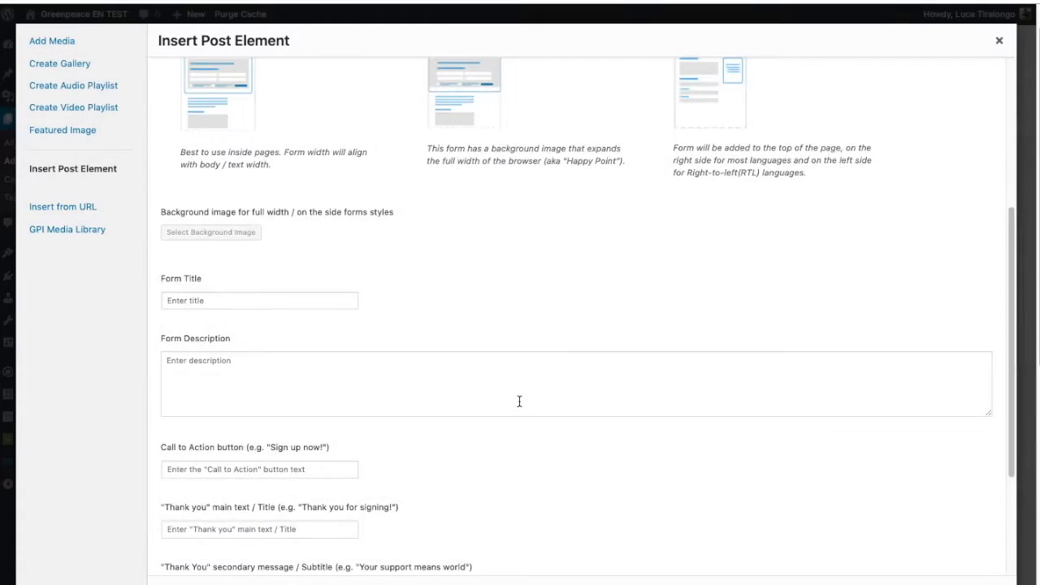
# Try to insert the form element into the page with its text fields left empty.
pyautogui.scroll(3, 516, 399)
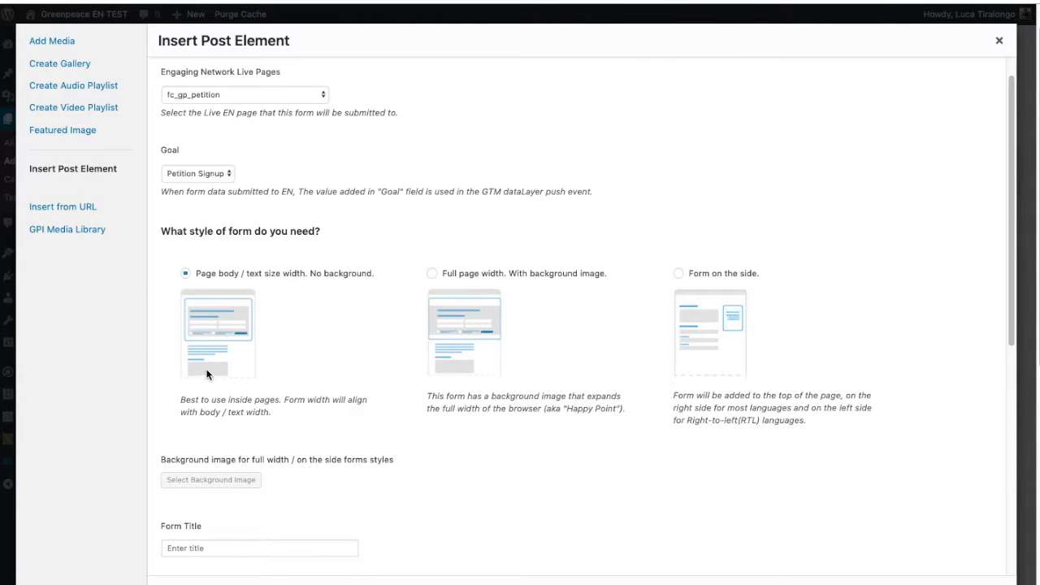
pyautogui.scroll(-5, 207, 374)
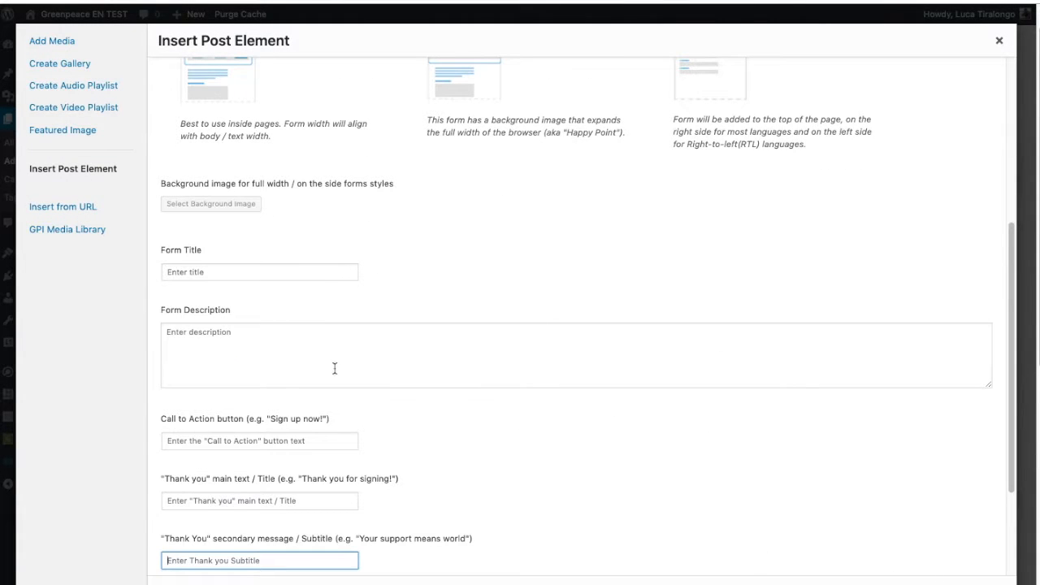
pyautogui.scroll(1, 377, 383)
pyautogui.click(947, 584)
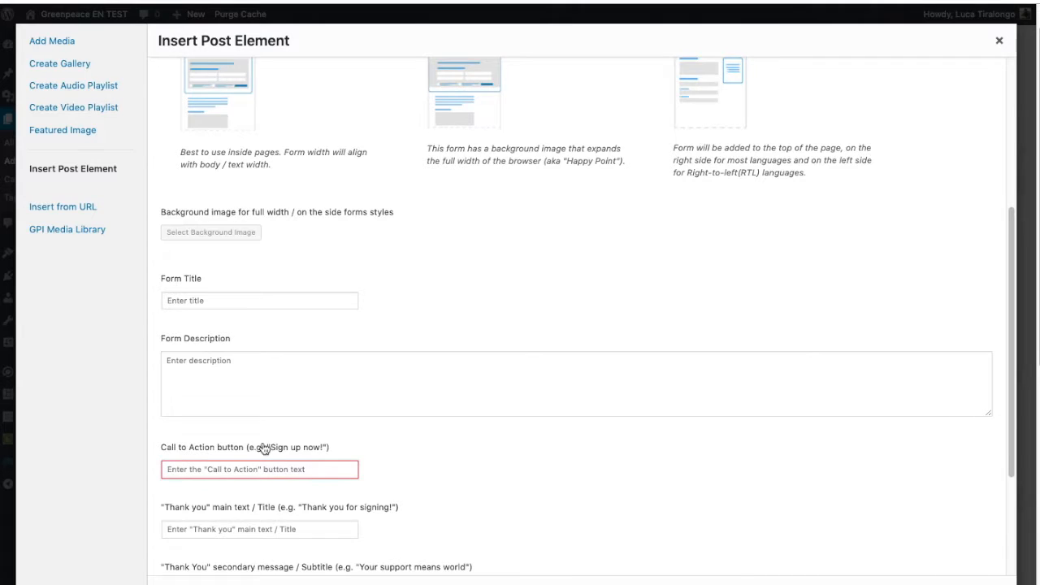
pyautogui.scroll(-1, 262, 451)
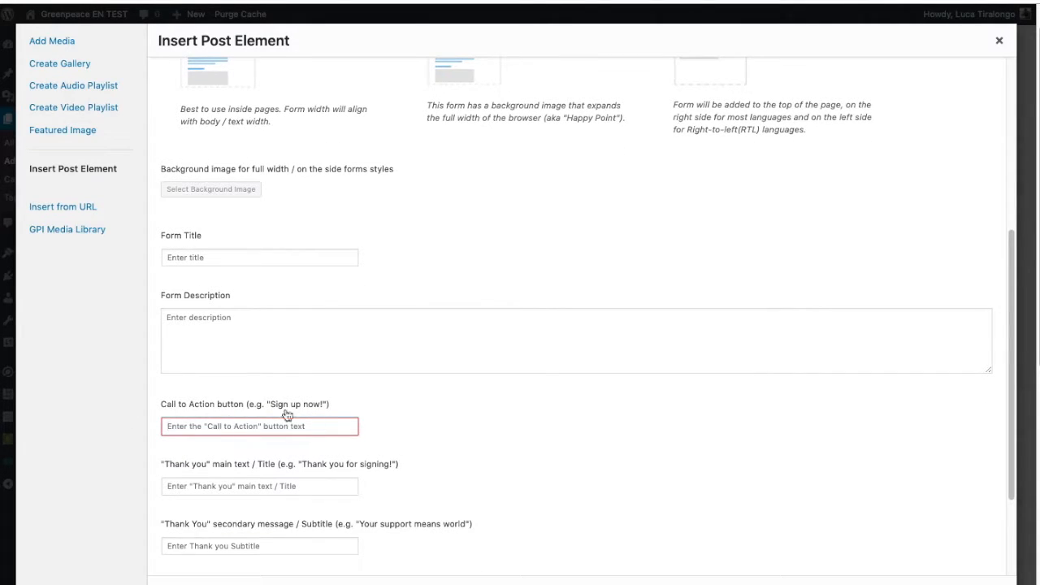
pyautogui.scroll(5, 437, 467)
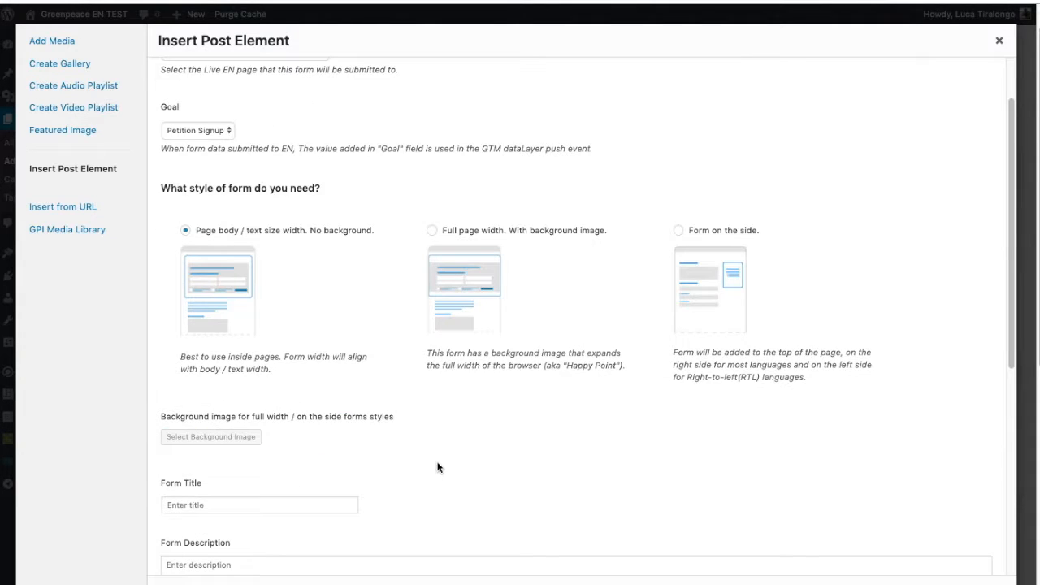
pyautogui.scroll(1, 437, 467)
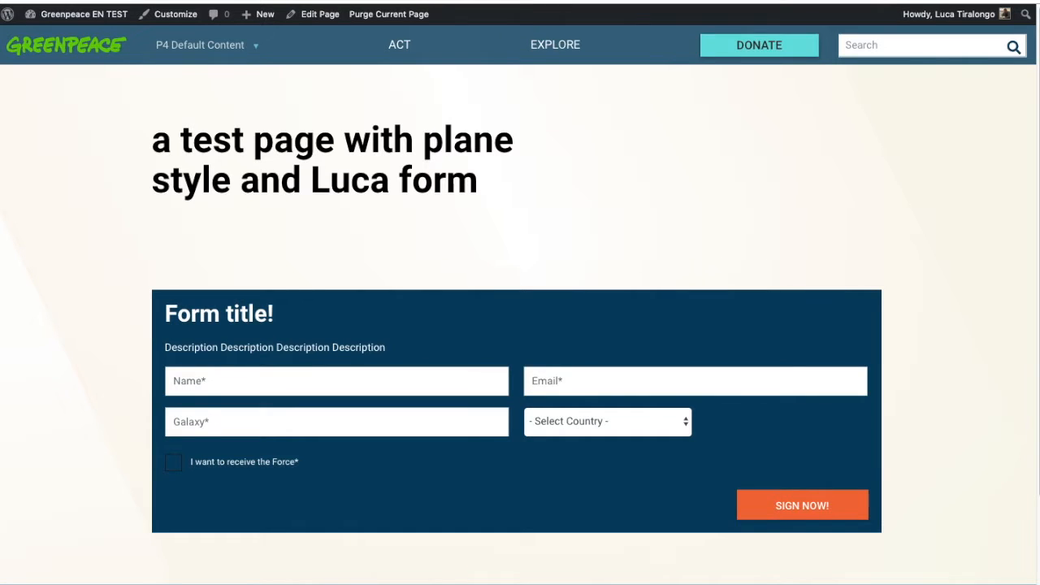
# Examine the published plane style test page, including the form's title, description, input fields and country list.
pyautogui.scroll(-5, 256, 244)
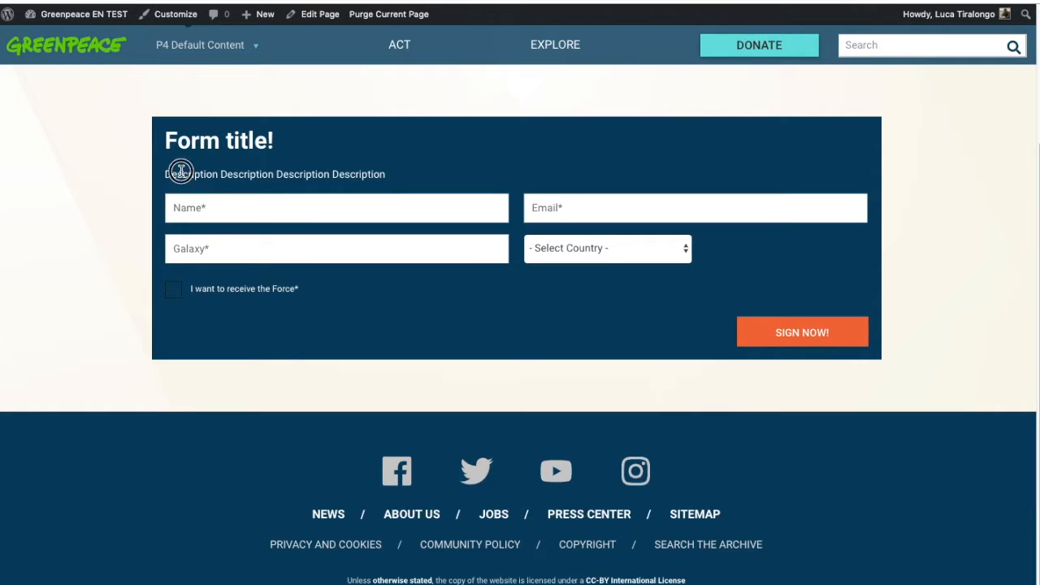
pyautogui.moveTo(181, 172); pyautogui.dragTo(284, 163)
pyautogui.moveTo(177, 143); pyautogui.dragTo(275, 142)
pyautogui.moveTo(173, 174); pyautogui.dragTo(386, 178)
pyautogui.press('Tab')
pyautogui.press('Tab')
pyautogui.press('Tab')
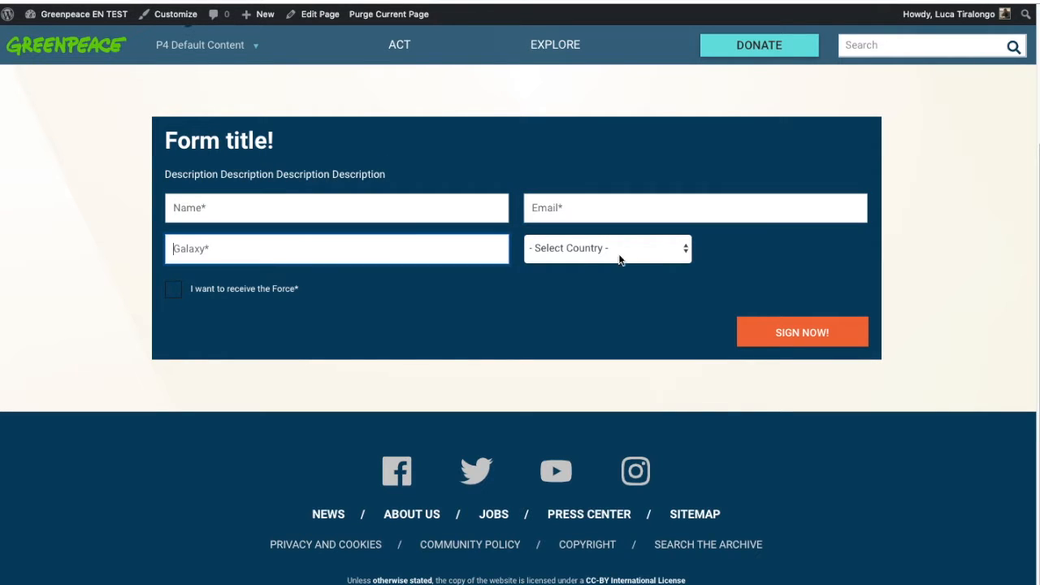
pyautogui.click(629, 252)
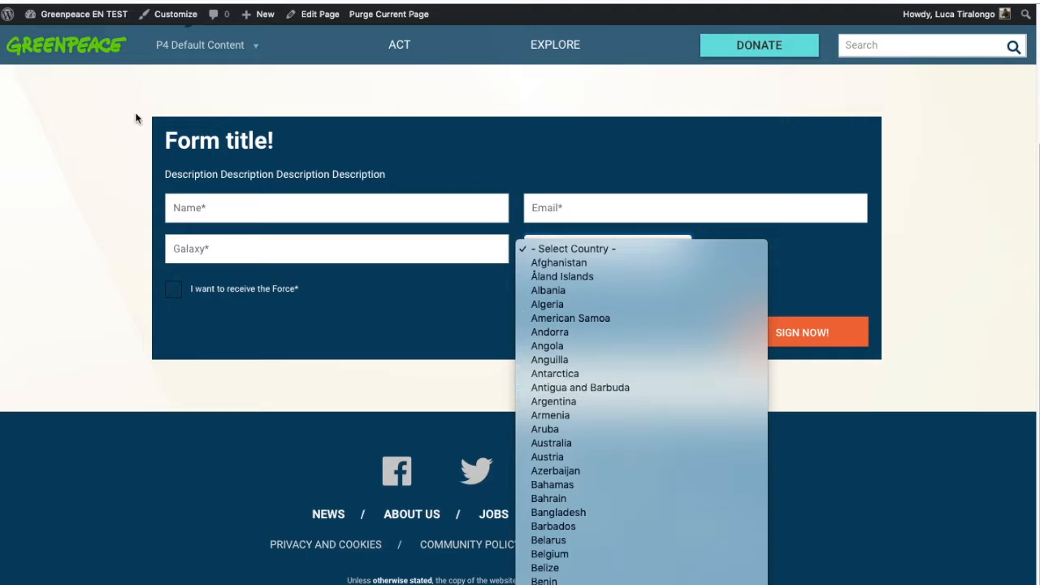
pyautogui.press('Escape')
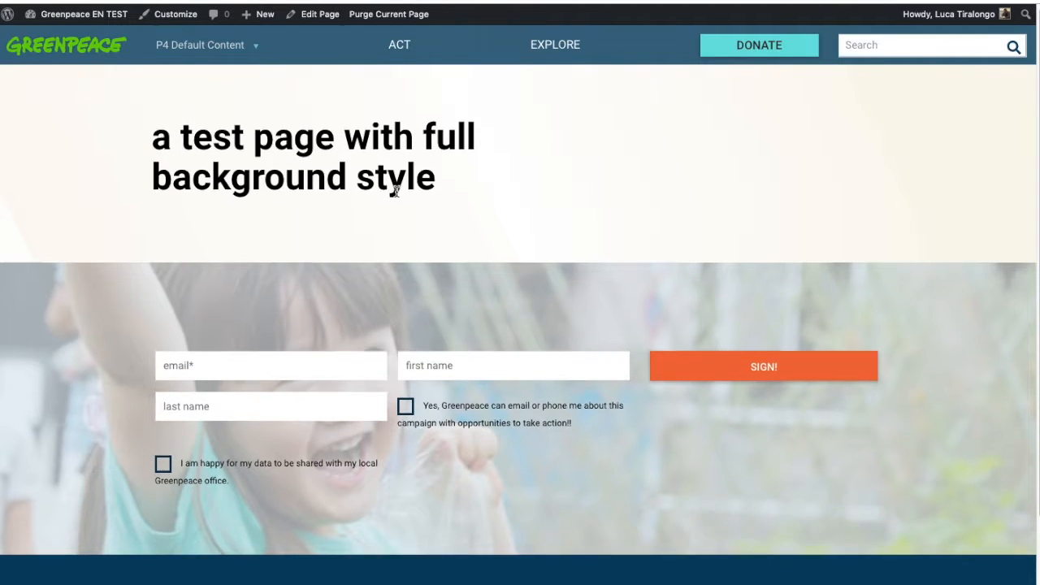
# Examine the published full background style test page, including its title, background image and form fields.
pyautogui.scroll(-2, 391, 191)
pyautogui.scroll(2, 307, 196)
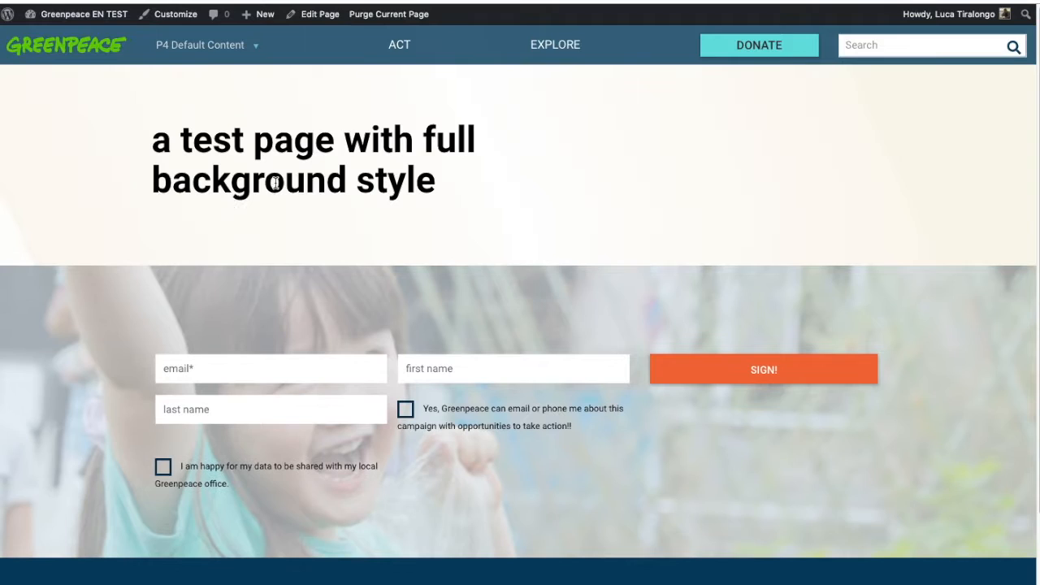
pyautogui.moveTo(177, 145); pyautogui.dragTo(455, 216)
pyautogui.click(388, 249)
pyautogui.scroll(-1, 389, 243)
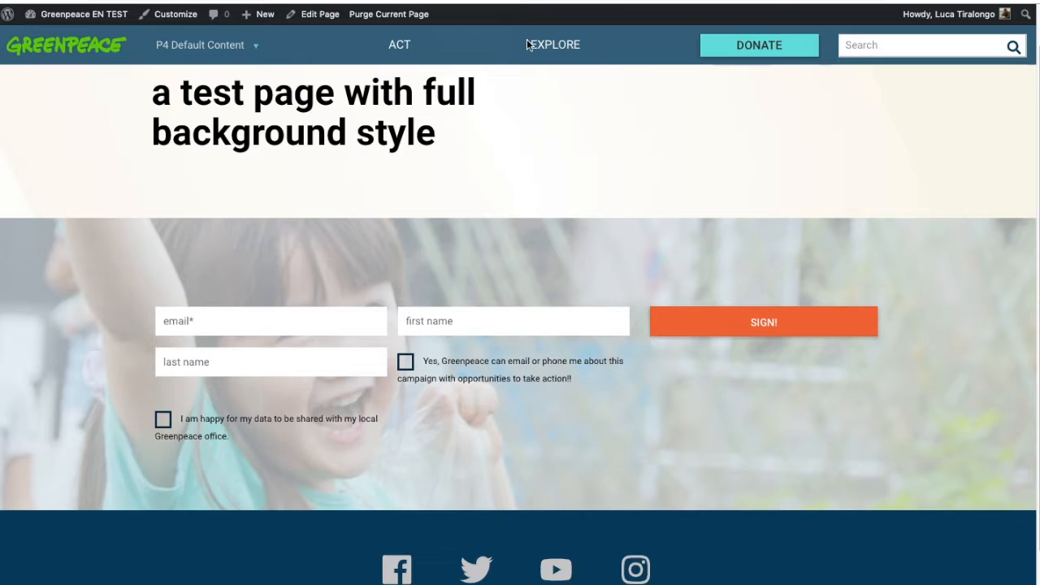
pyautogui.scroll(-2, 417, 222)
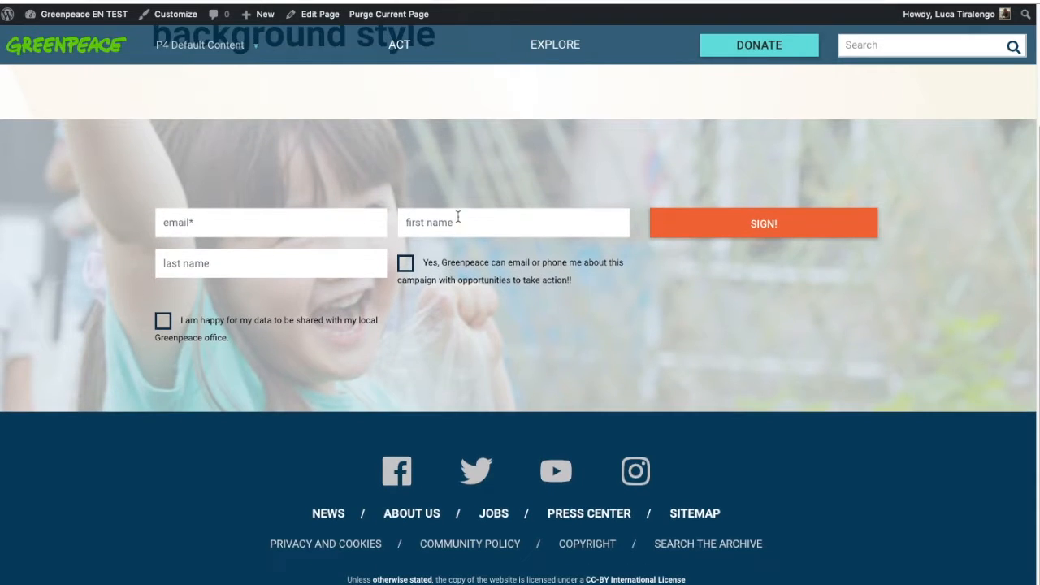
# Tick the two consent checkboxes on the full background form and clear both of them again.
pyautogui.click(407, 265)
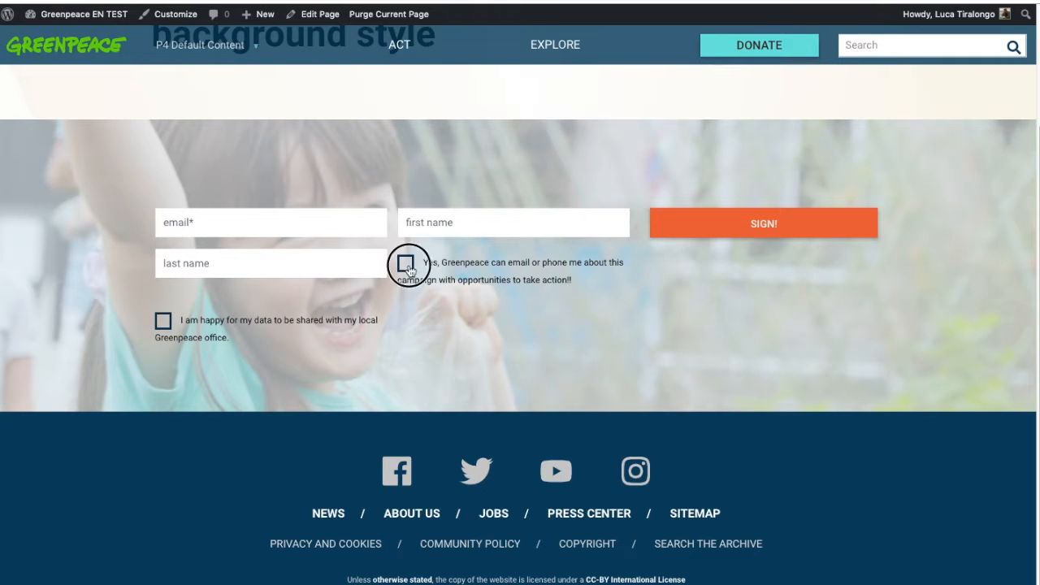
pyautogui.click(162, 320)
pyautogui.click(405, 264)
pyautogui.click(162, 322)
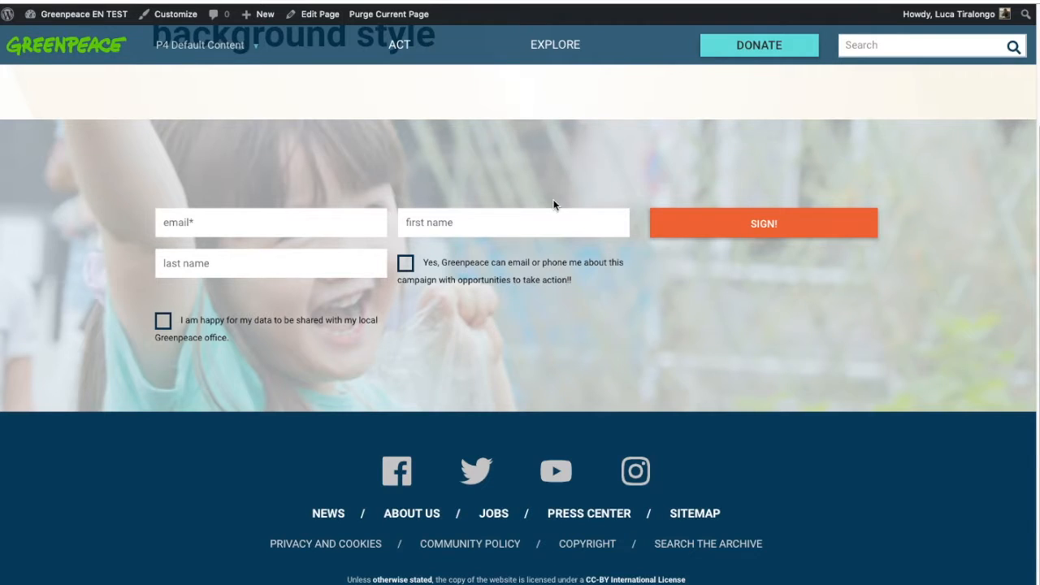
pyautogui.scroll(3, 587, 179)
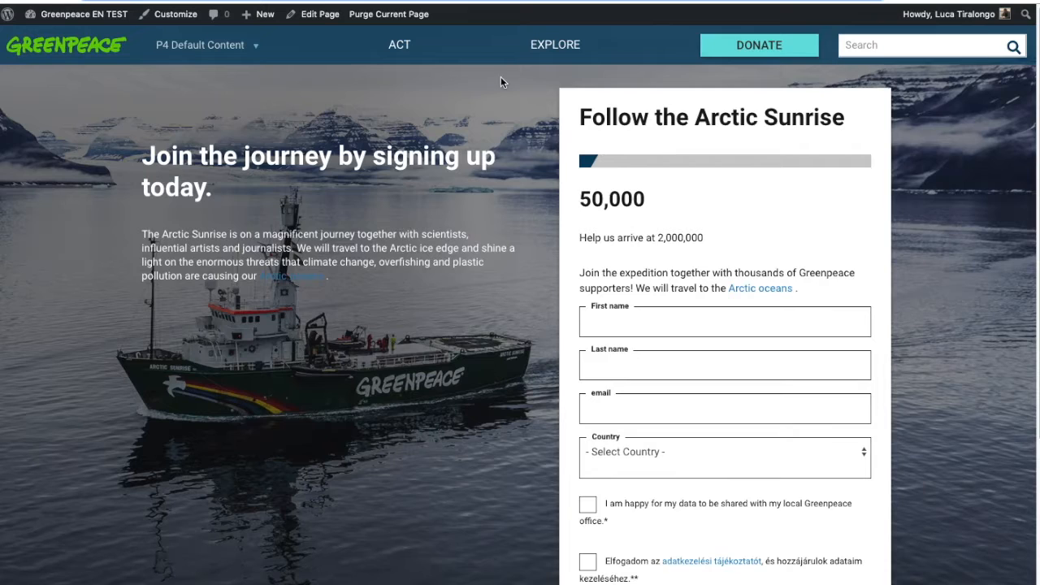
# Examine the published Arctic Sunrise page that uses the side form style, including its content title beside the form.
pyautogui.scroll(-5, 488, 87)
pyautogui.scroll(5, 487, 87)
pyautogui.moveTo(146, 148); pyautogui.dragTo(242, 201)
pyautogui.click(266, 190)
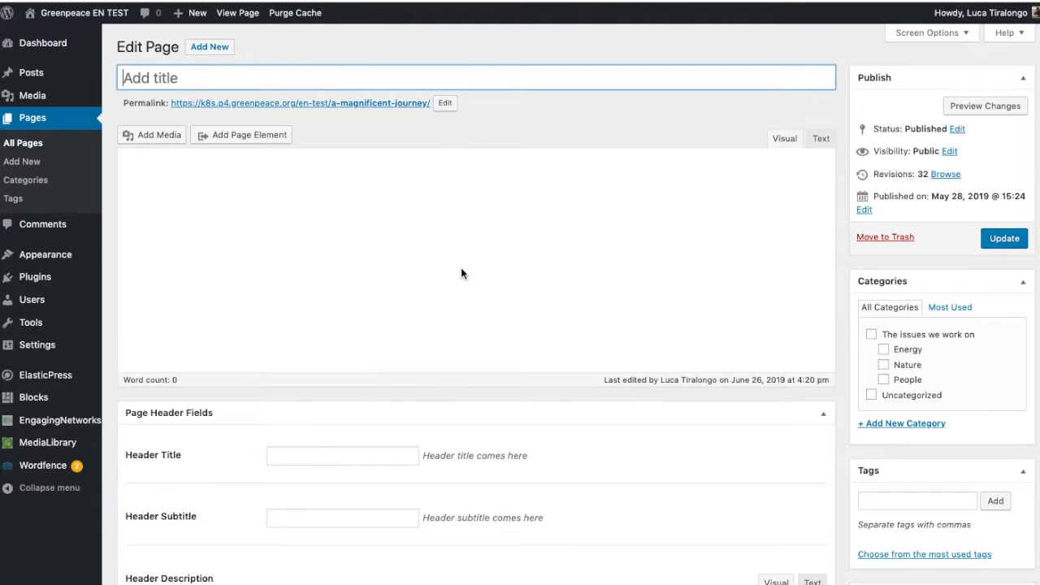
# Open the details of the Arctic Sunrise page's embedded Engaging Networks form and review its style, background image and text fields.
pyautogui.click(502, 220)
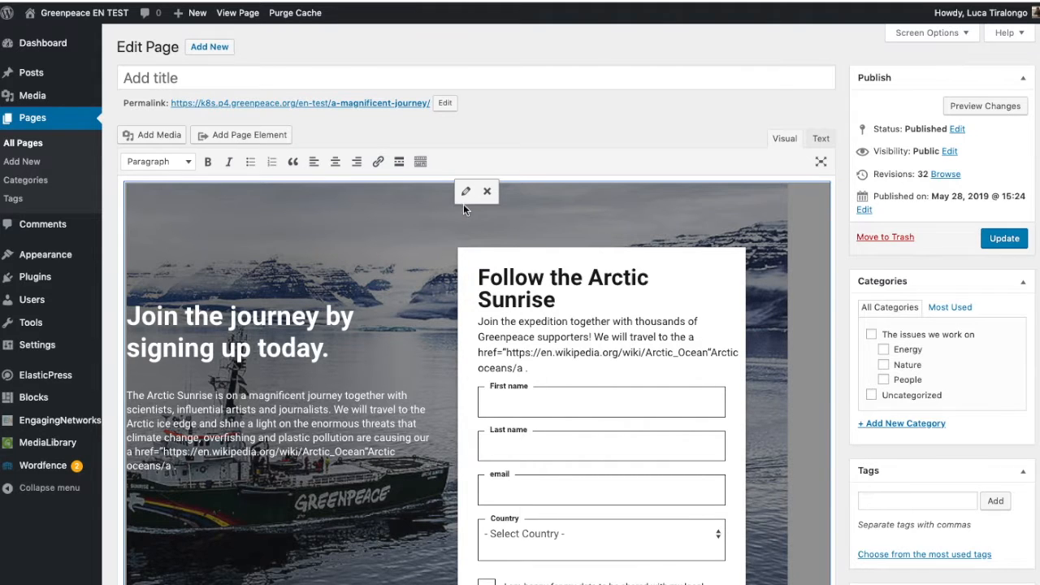
pyautogui.click(465, 191)
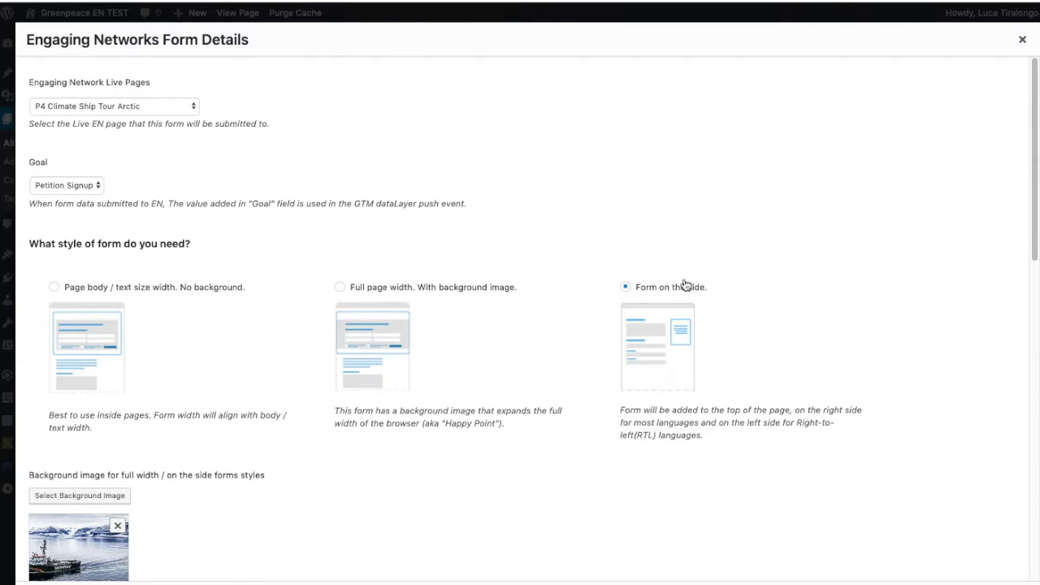
pyautogui.scroll(-5, 592, 443)
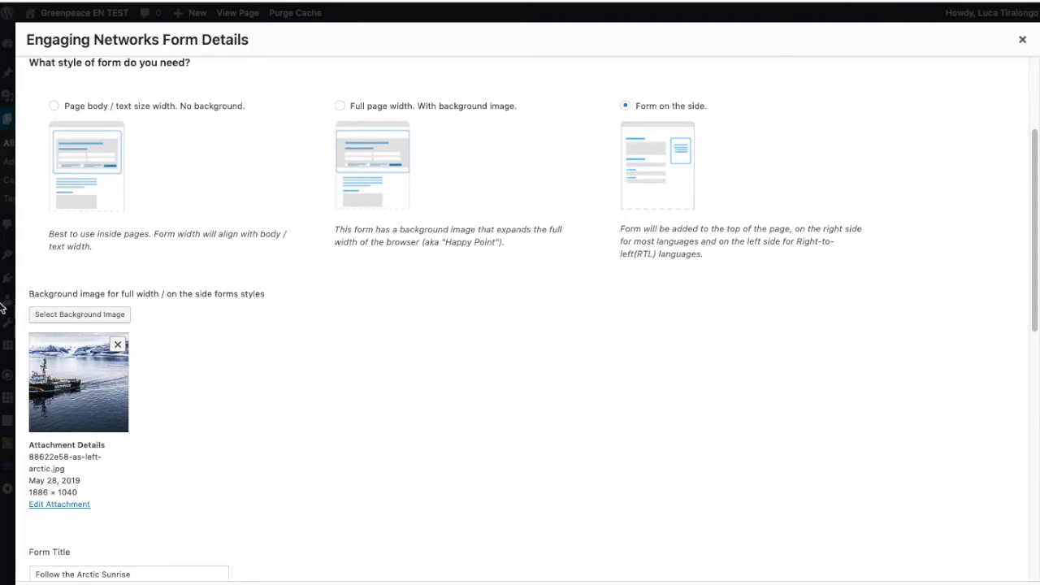
pyautogui.scroll(-9, 155, 366)
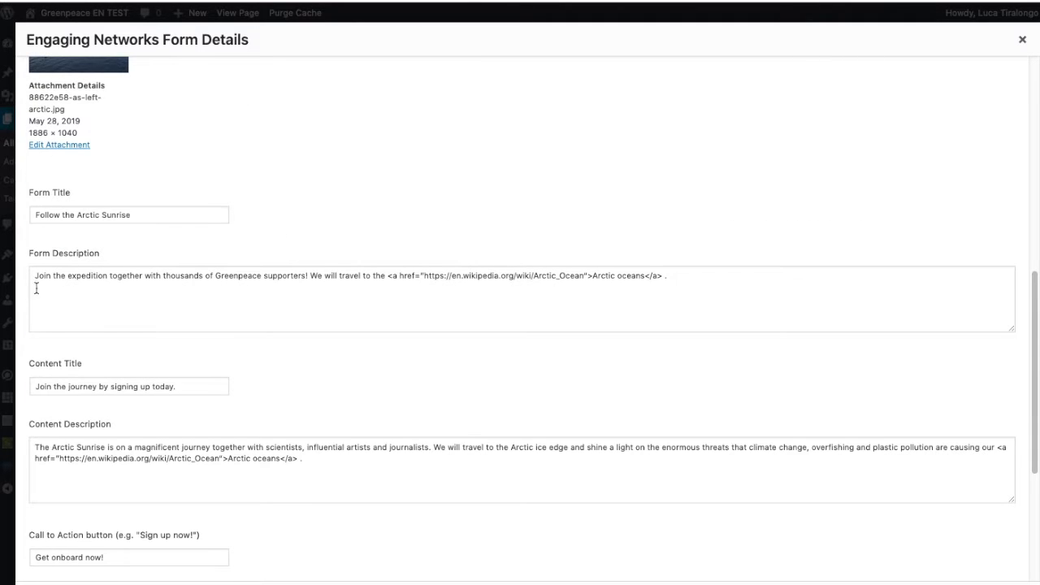
# Examine the Arctic Sunrise form's content title and content description, including the HTML link in the description.
pyautogui.moveTo(34, 386); pyautogui.dragTo(144, 400)
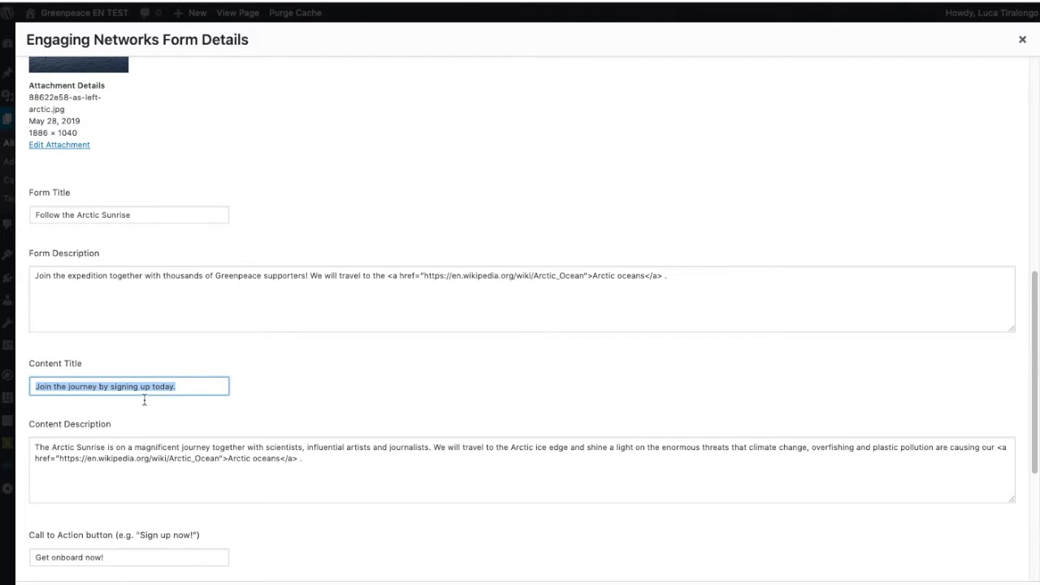
pyautogui.click(92, 454)
pyautogui.moveTo(317, 466); pyautogui.dragTo(8, 433)
pyautogui.click(277, 395)
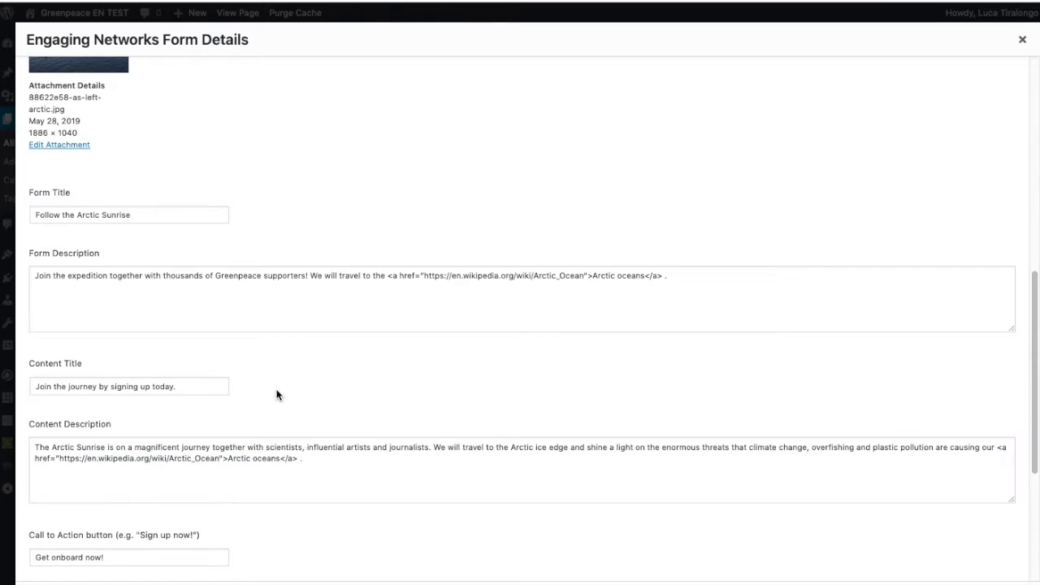
pyautogui.moveTo(302, 459); pyautogui.dragTo(59, 460)
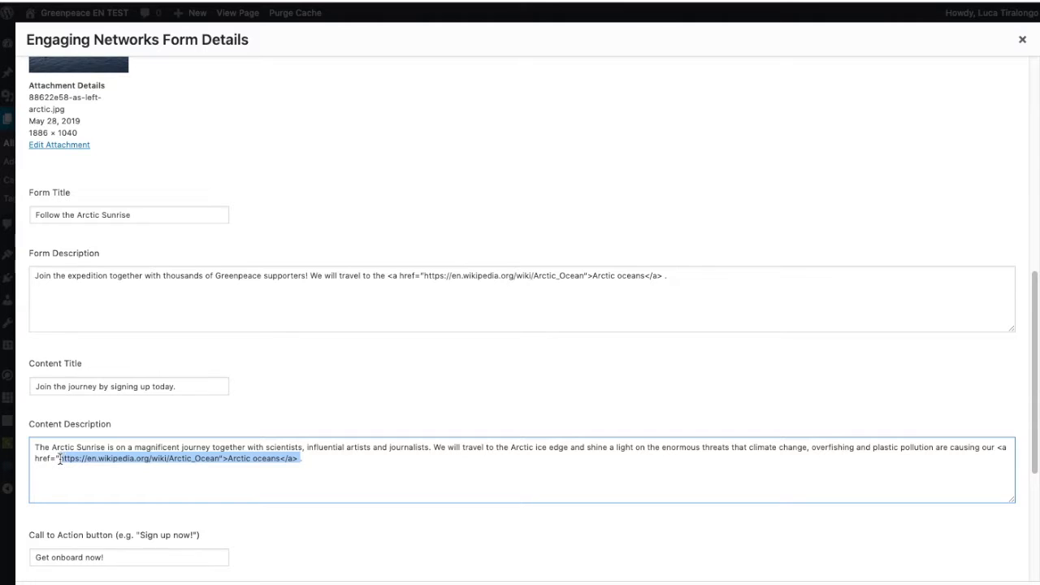
pyautogui.click(121, 460)
pyautogui.click(247, 296)
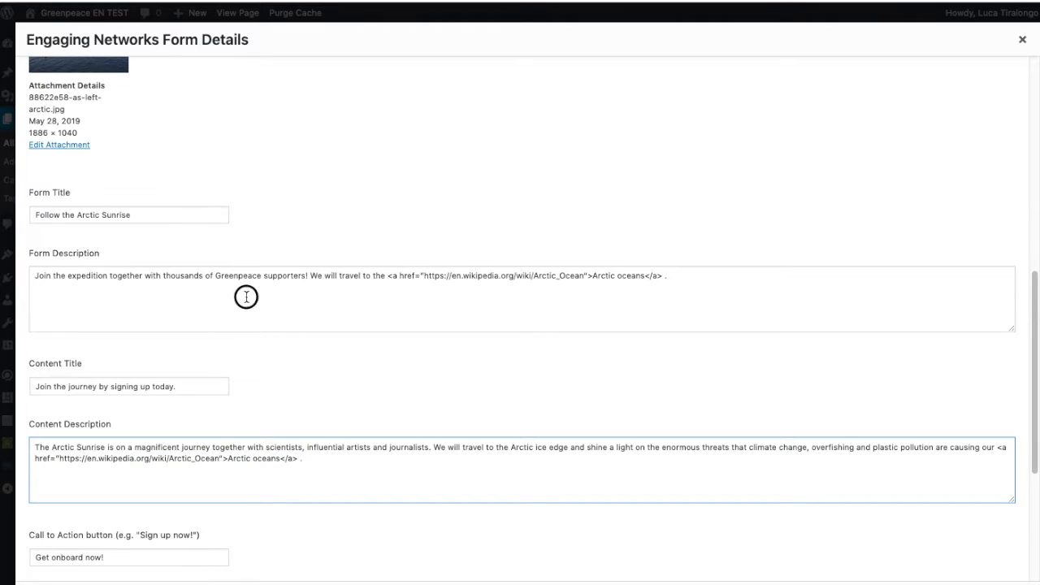
# Examine the HTML links to the Arctic oceans article in the form description and content description.
pyautogui.moveTo(305, 458); pyautogui.dragTo(182, 453)
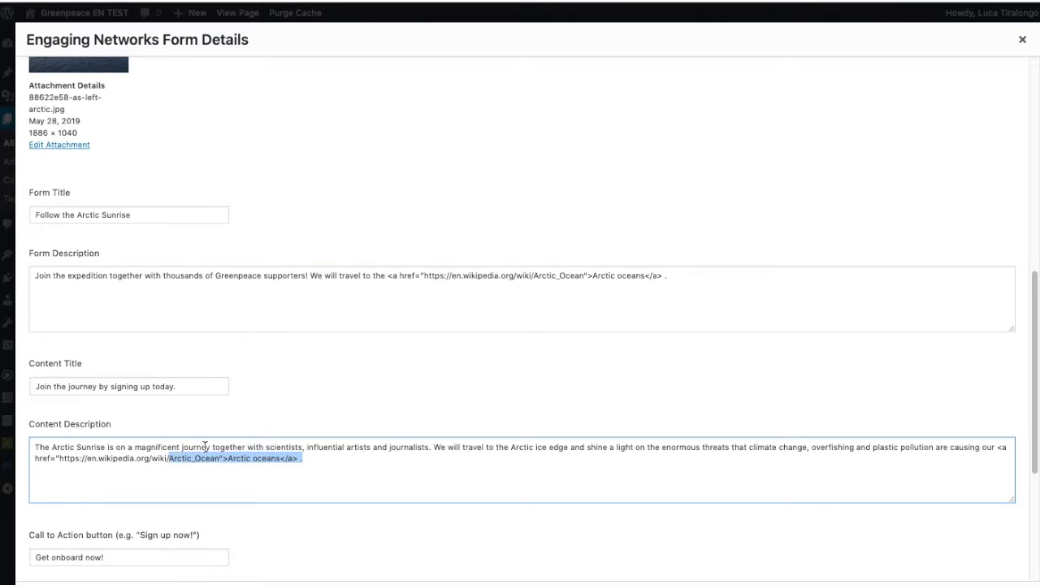
pyautogui.click(652, 276)
pyautogui.moveTo(418, 275); pyautogui.dragTo(390, 275)
pyautogui.scroll(-1, 422, 311)
pyautogui.click(419, 313)
pyautogui.scroll(-5, 431, 345)
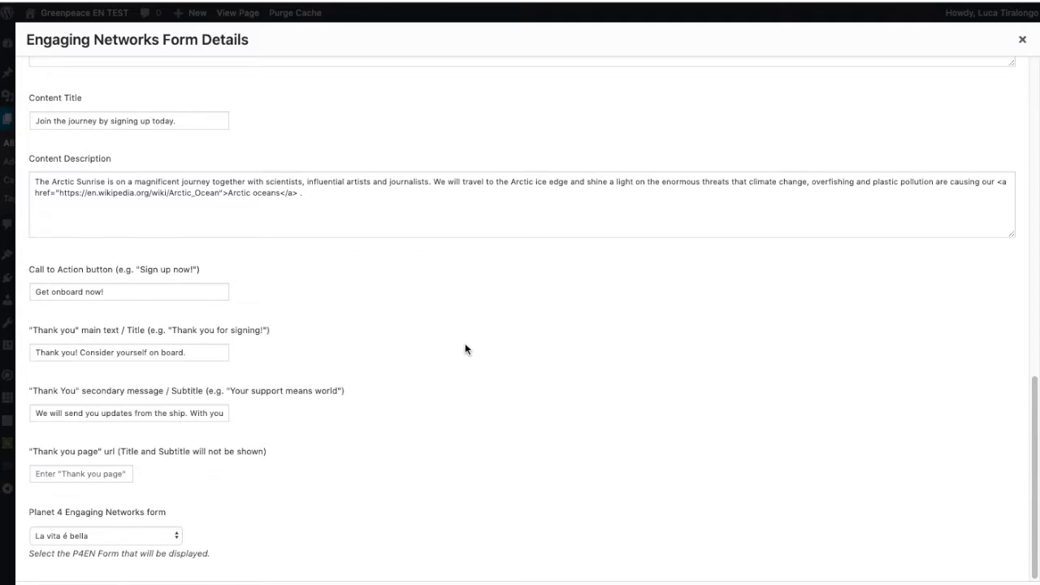
# Review the call to action, thank-you texts and selected Planet 4 form, and close the form details.
pyautogui.tripleClick(126, 289)
pyautogui.tripleClick(178, 352)
pyautogui.click(117, 412)
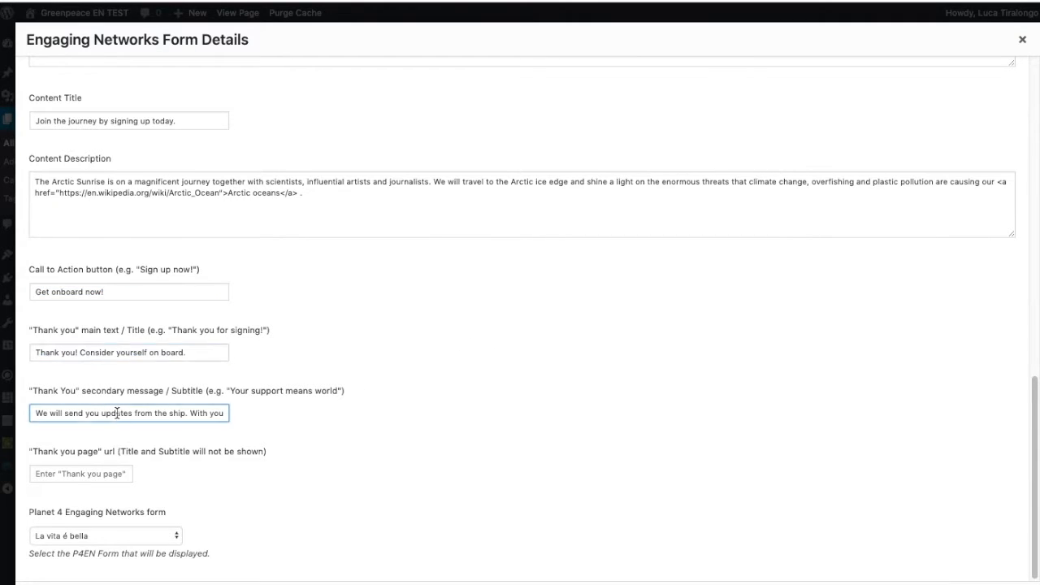
pyautogui.click(114, 534)
pyautogui.click(395, 365)
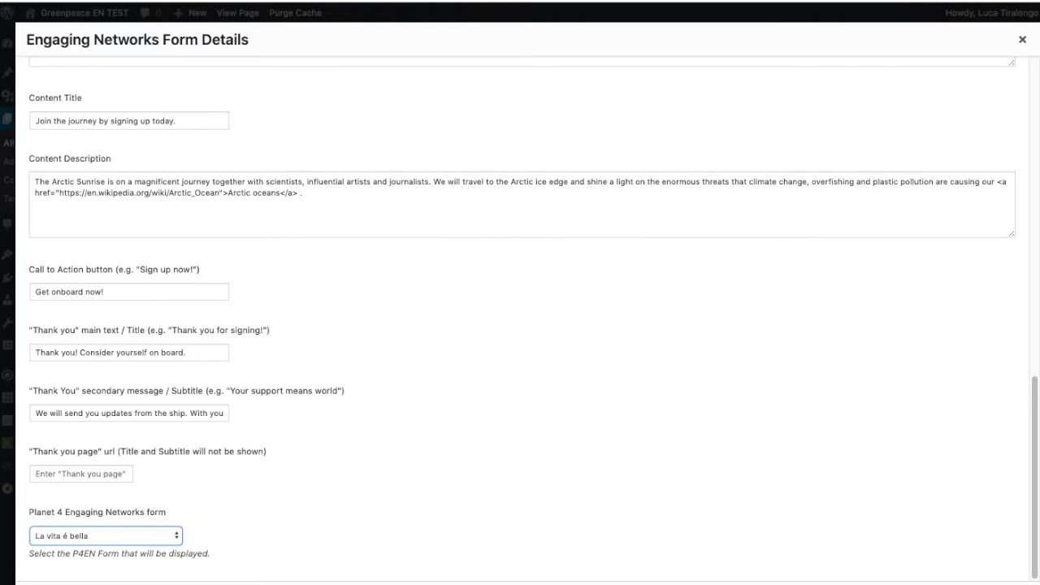
pyautogui.click(965, 583)
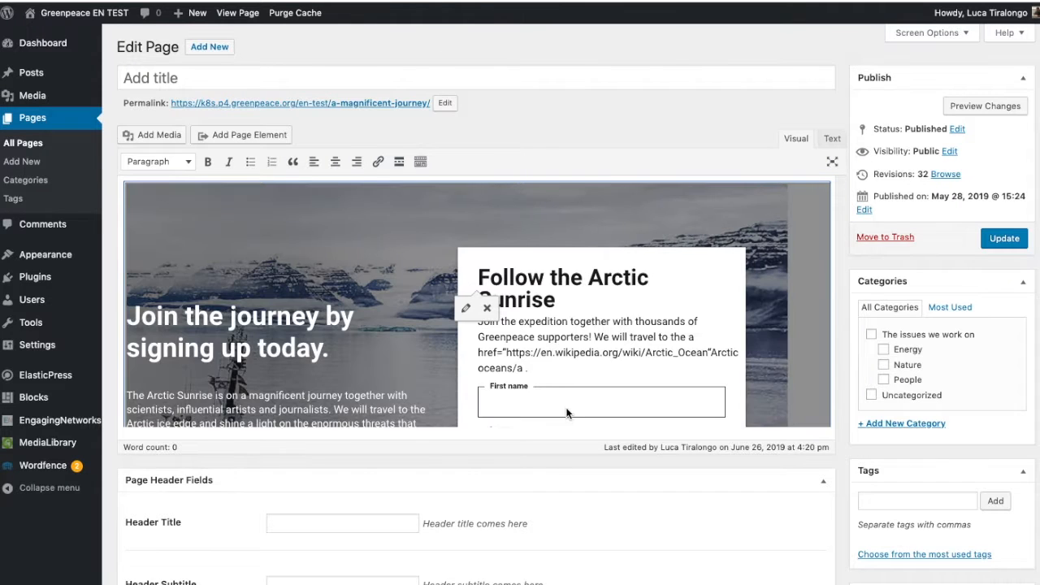
# Open the published Arctic Sunrise page in an incognito window and compare its progress counter with the editor's form preview.
pyautogui.scroll(-3, 564, 399)
pyautogui.click(574, 255)
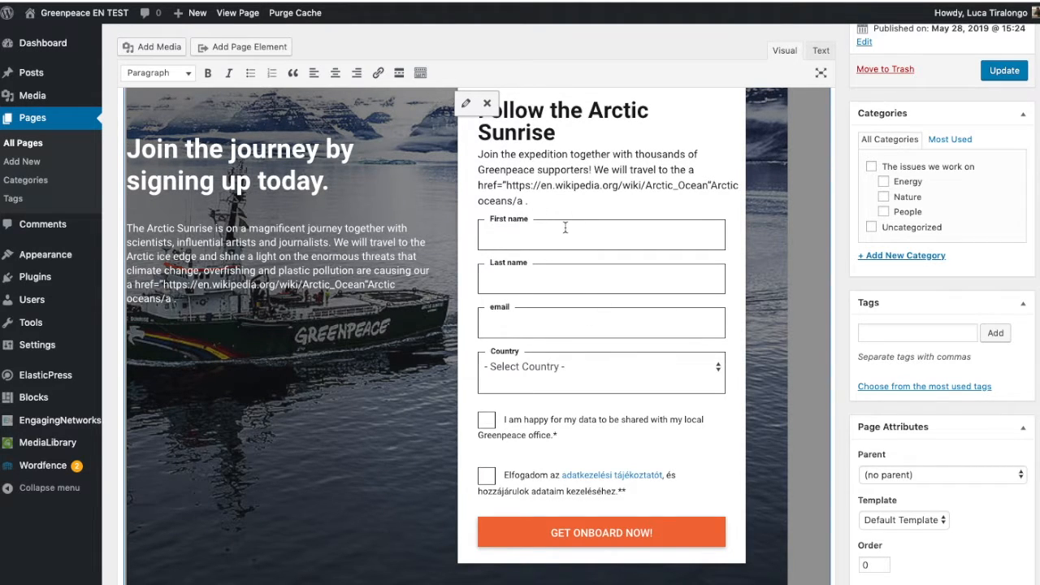
pyautogui.scroll(3, 669, 285)
pyautogui.rightClick(387, 103)
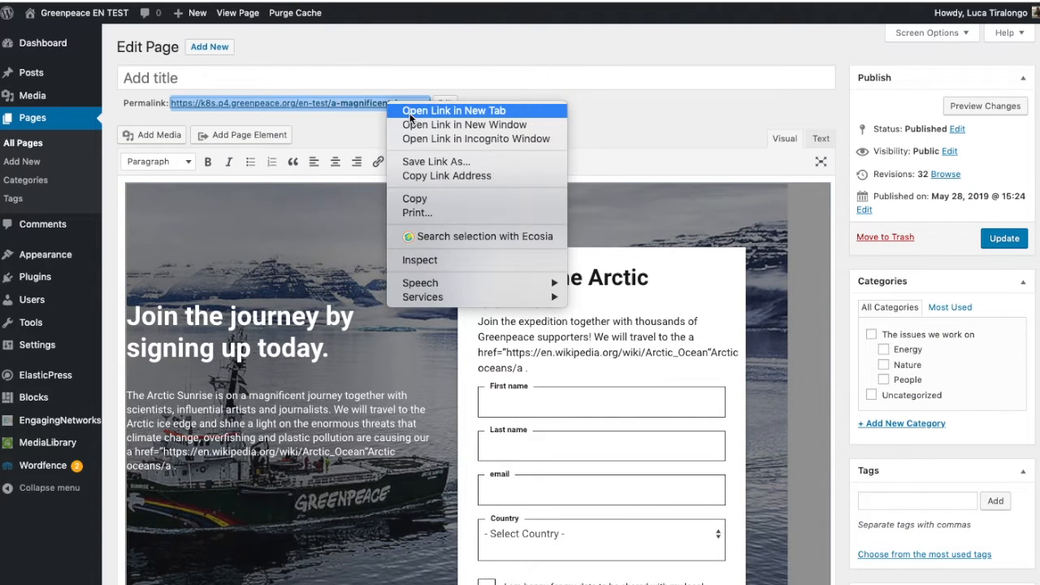
pyautogui.click(413, 139)
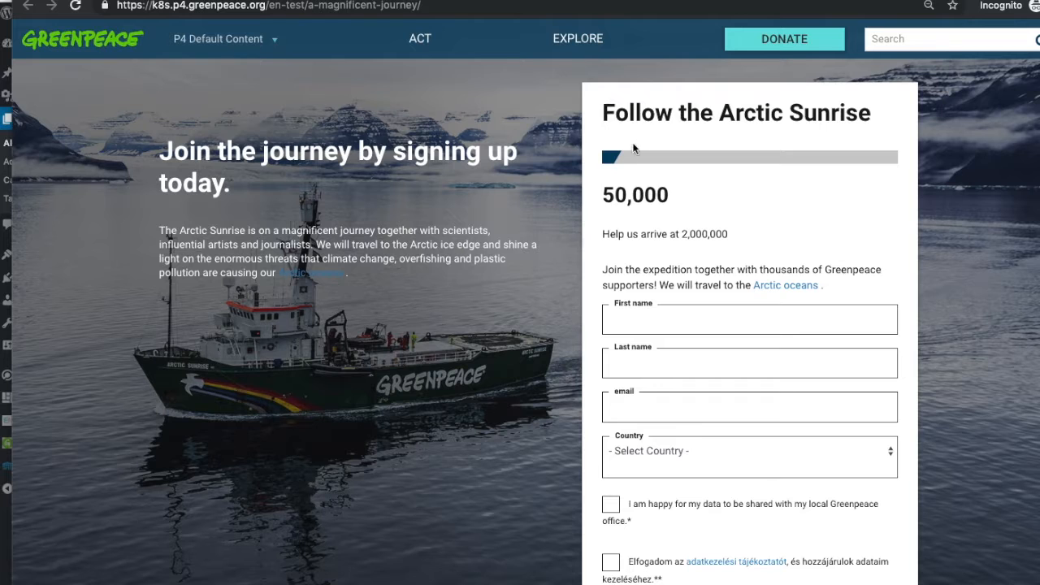
pyautogui.moveTo(634, 148); pyautogui.dragTo(512, 111)
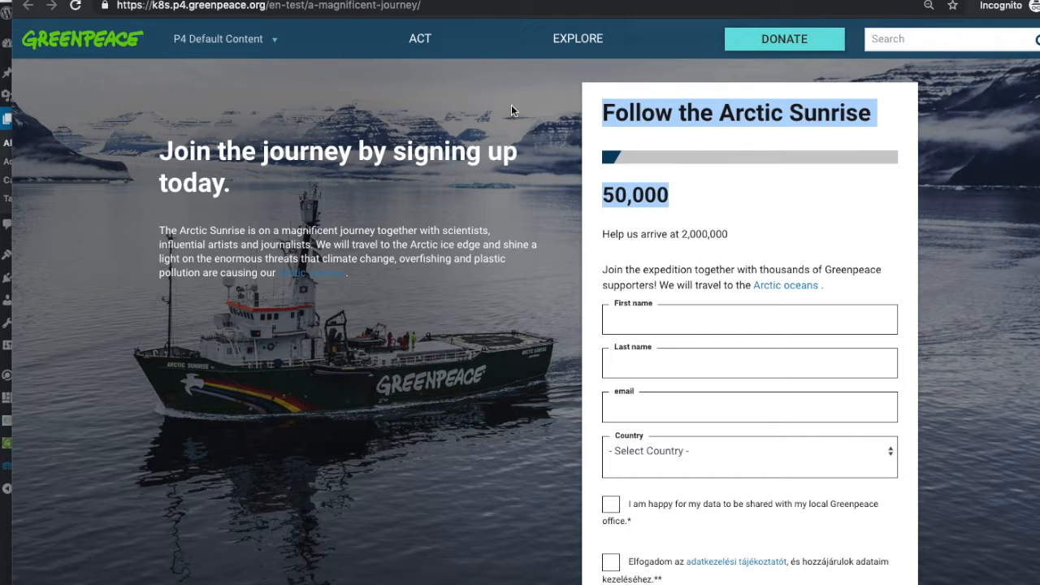
pyautogui.moveTo(328, 0); pyautogui.dragTo(322, 365)
pyautogui.click(356, 207)
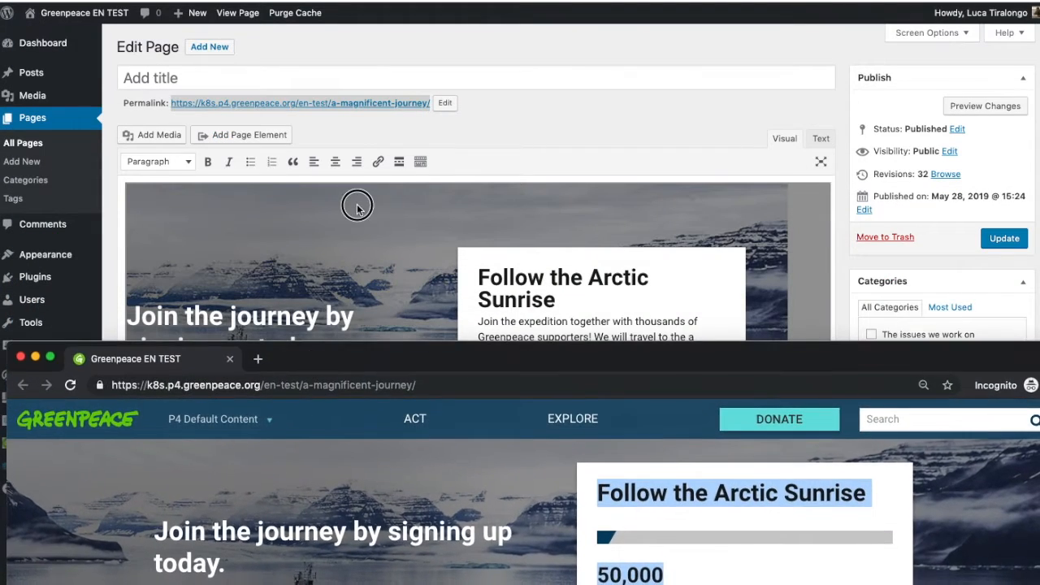
# Remove the existing empty-looking block placed directly below the Arctic Sunrise form in the page editor.
pyautogui.scroll(-1, 431, 311)
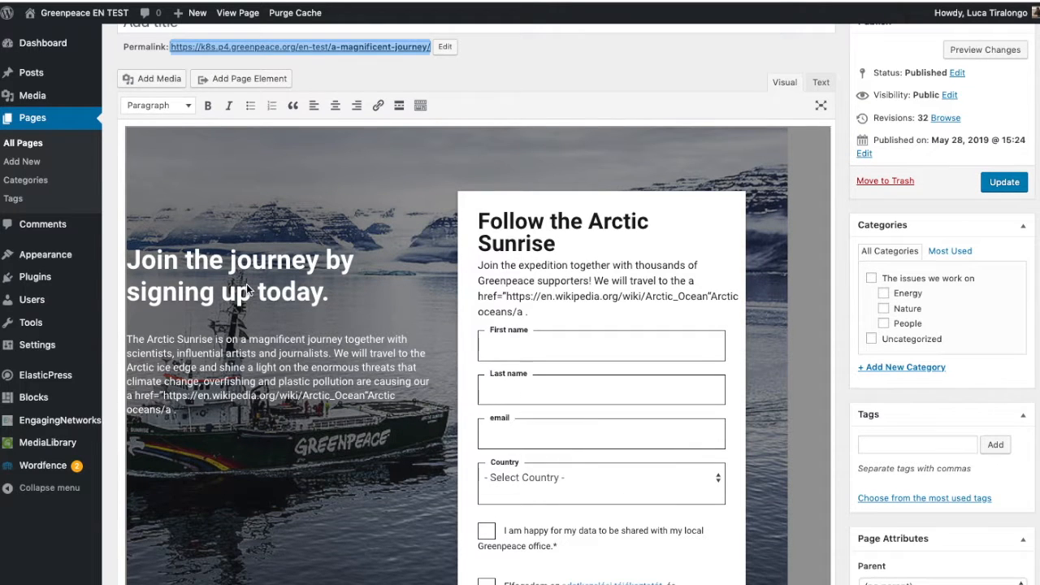
pyautogui.click(246, 284)
pyautogui.scroll(-3, 268, 292)
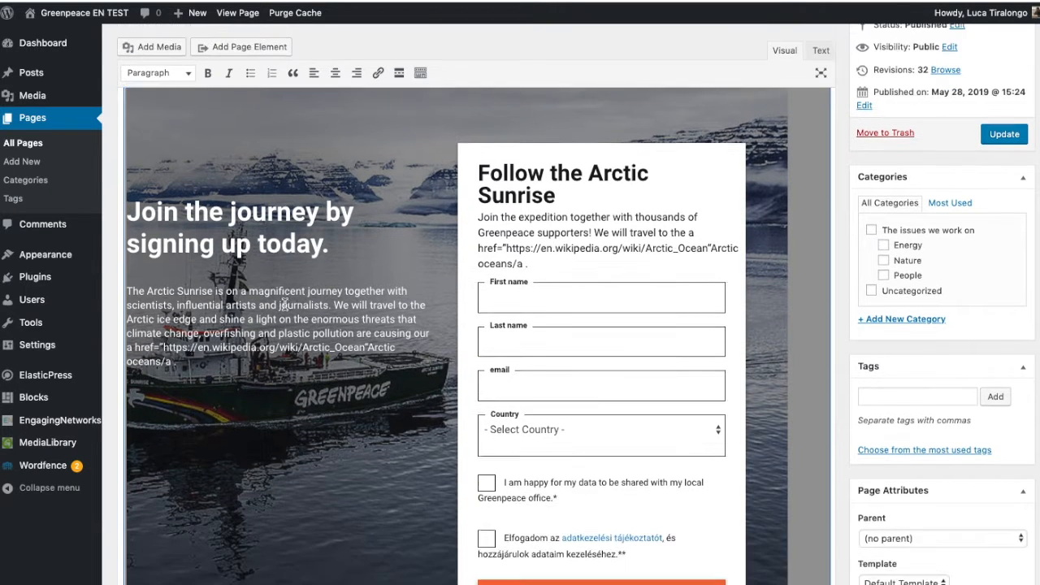
pyautogui.scroll(-5, 294, 305)
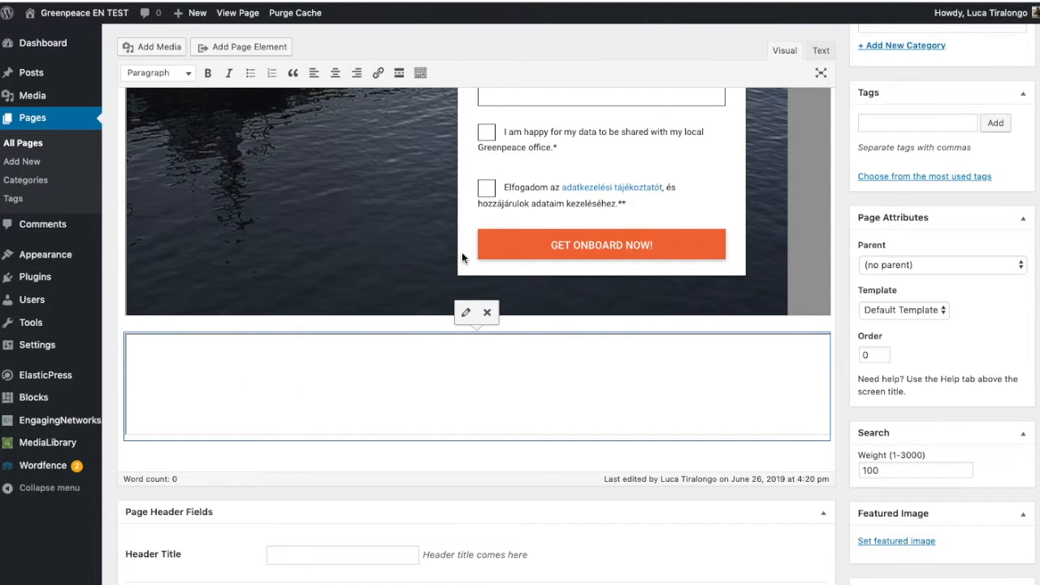
pyautogui.scroll(5, 461, 258)
pyautogui.scroll(-5, 450, 280)
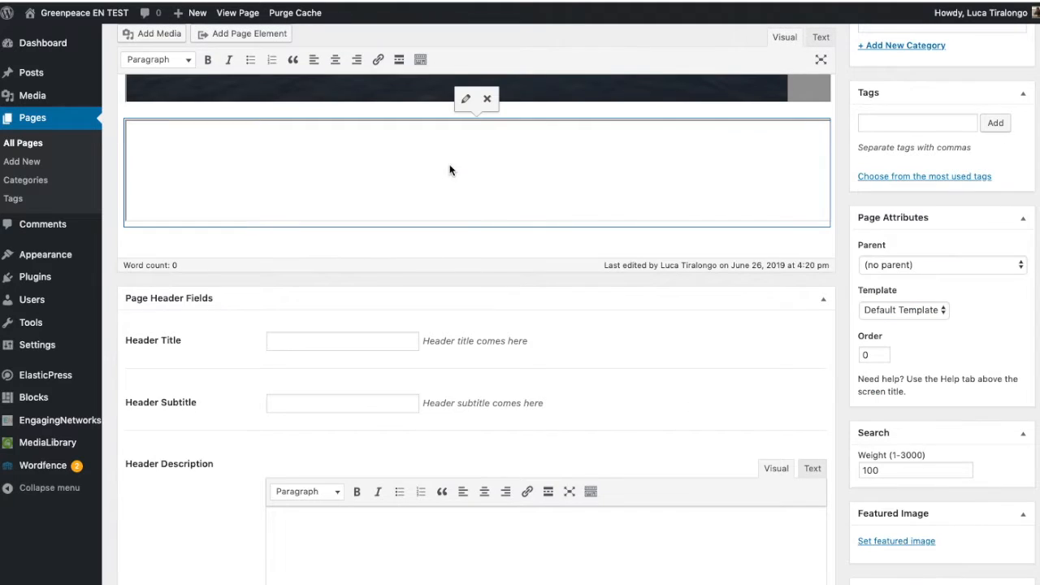
pyautogui.click(492, 106)
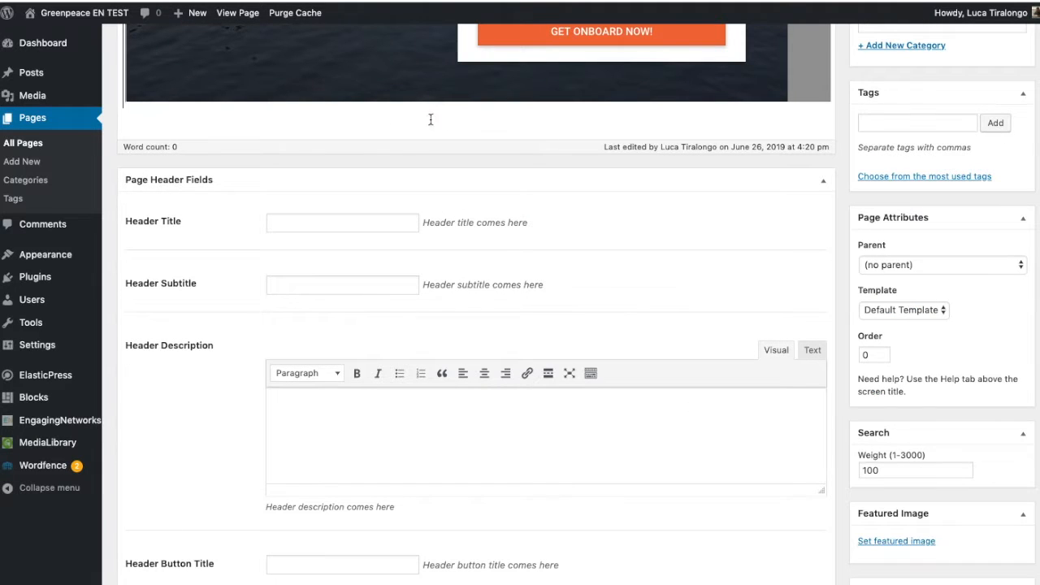
# Start a new Counter page element below the form and choose the "Progress bar inside EN Form" style.
pyautogui.scroll(-4, 434, 110)
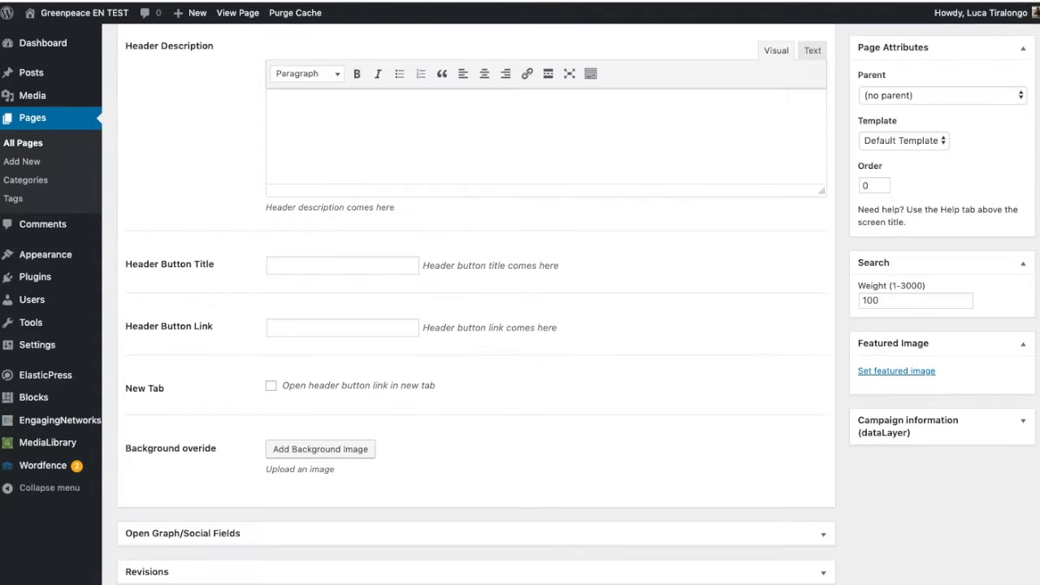
pyautogui.scroll(6, 432, 113)
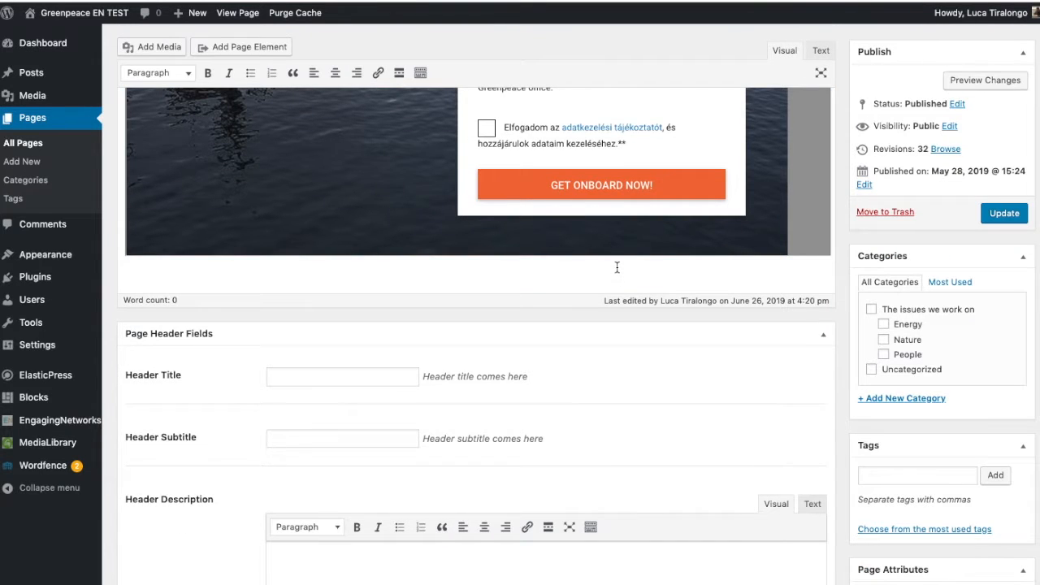
pyautogui.click(260, 49)
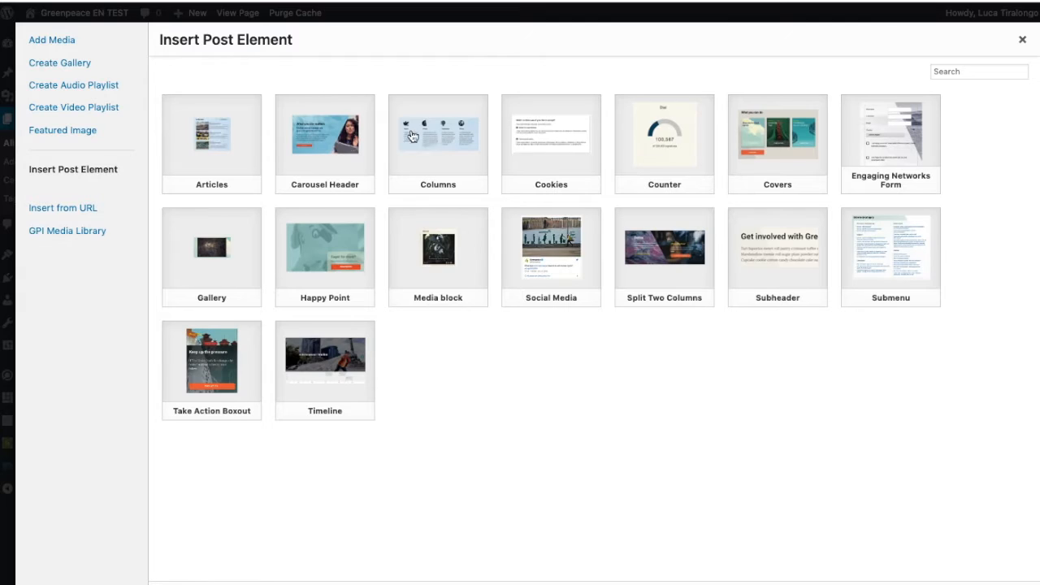
pyautogui.click(661, 146)
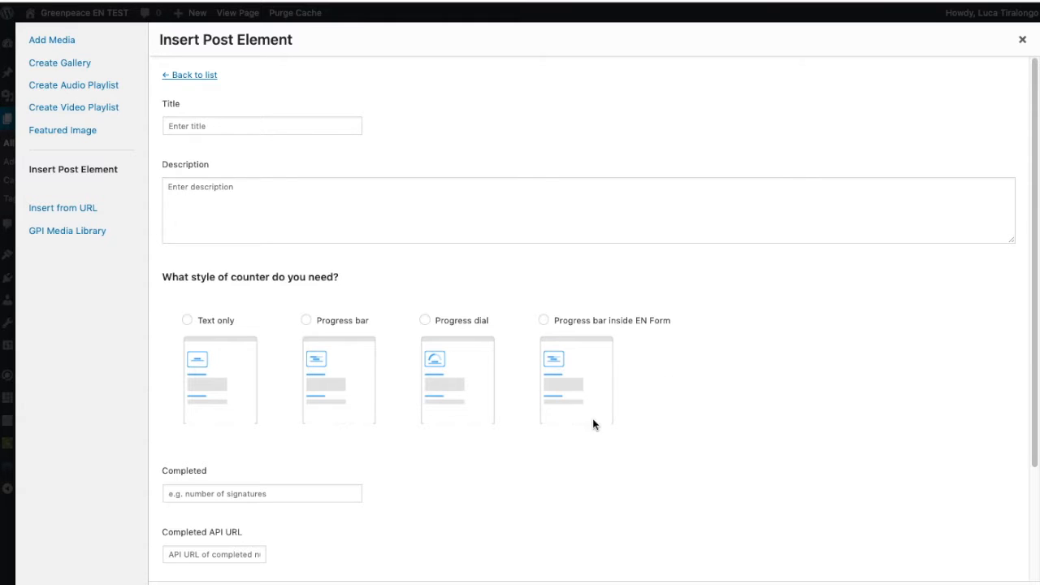
pyautogui.click(592, 321)
pyautogui.scroll(-3, 585, 361)
# Set the counter's completed number to 5000 and its target to 15000.
pyautogui.click(220, 352)
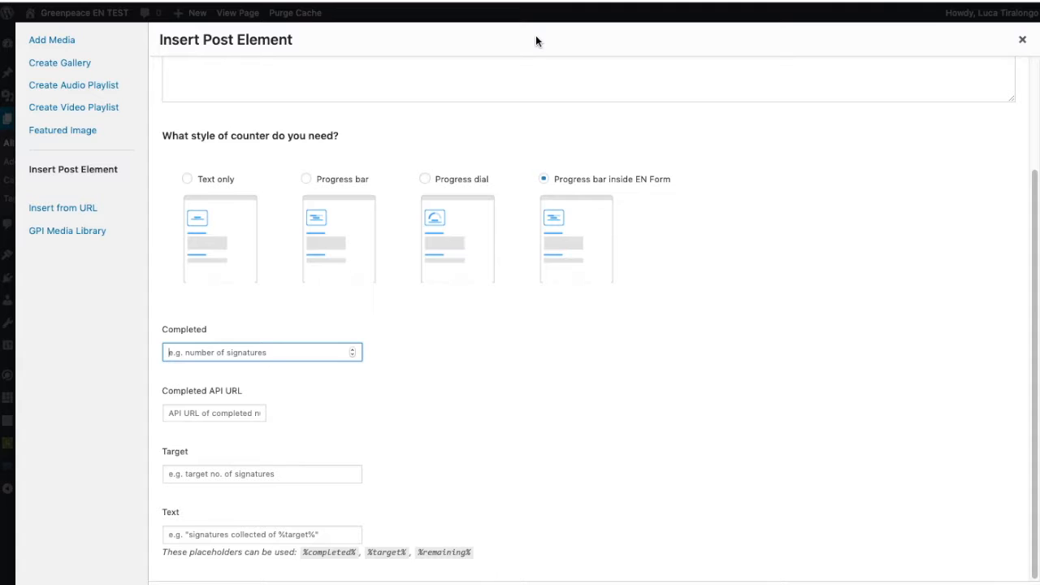
pyautogui.write('5000')
pyautogui.click(239, 475)
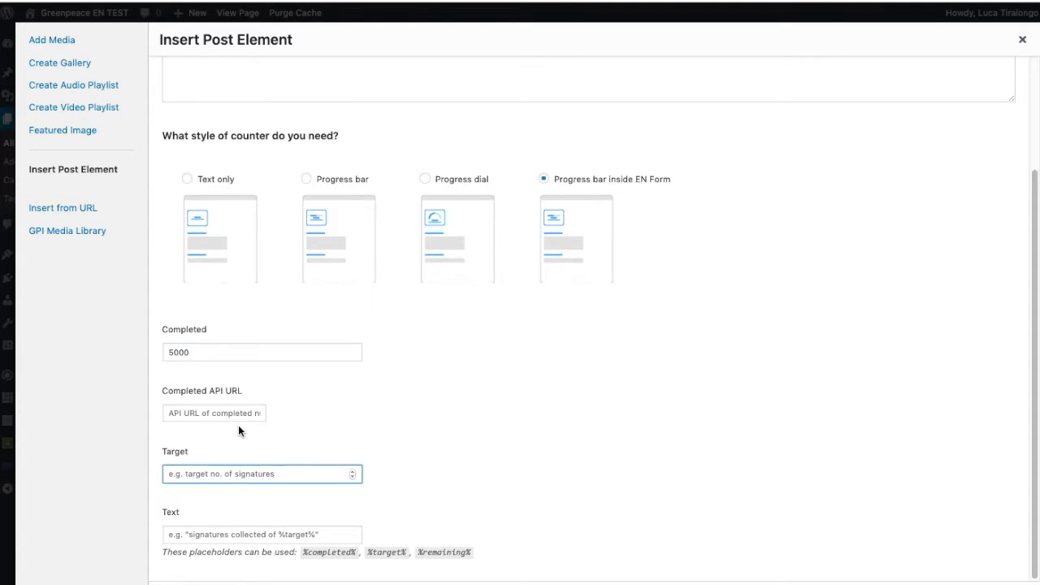
pyautogui.write('1500')
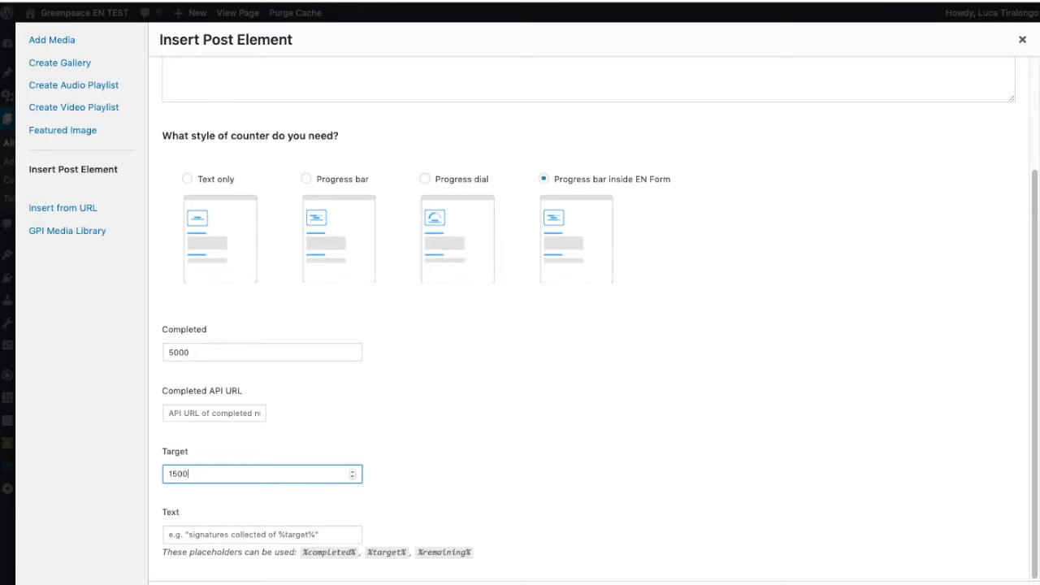
# Enter "Help us reaching %target% !" as the counter's text, using the listed target placeholder.
pyautogui.moveTo(156, 550); pyautogui.dragTo(282, 553)
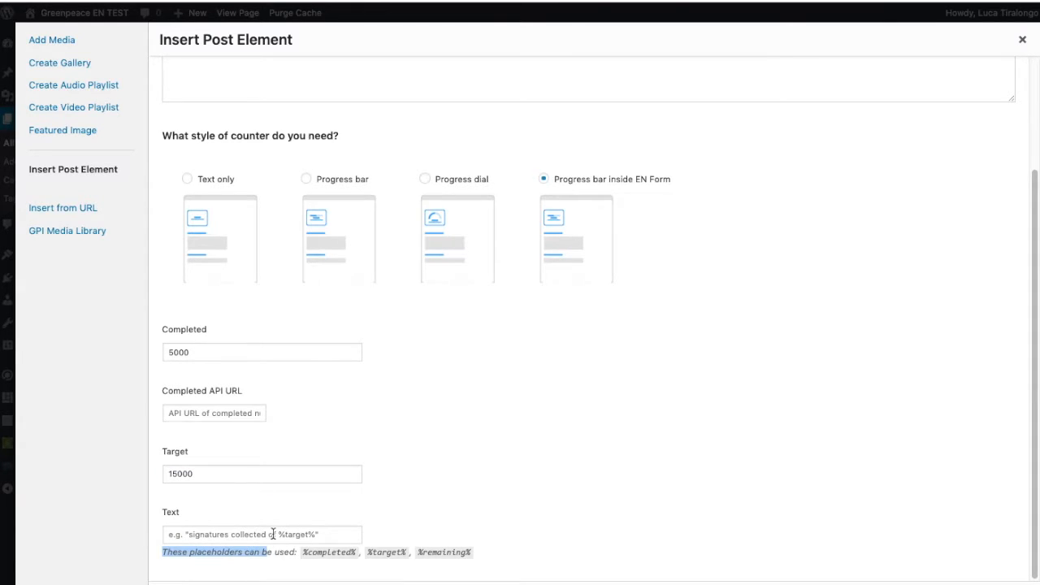
pyautogui.click(273, 534)
pyautogui.write('Help us r')
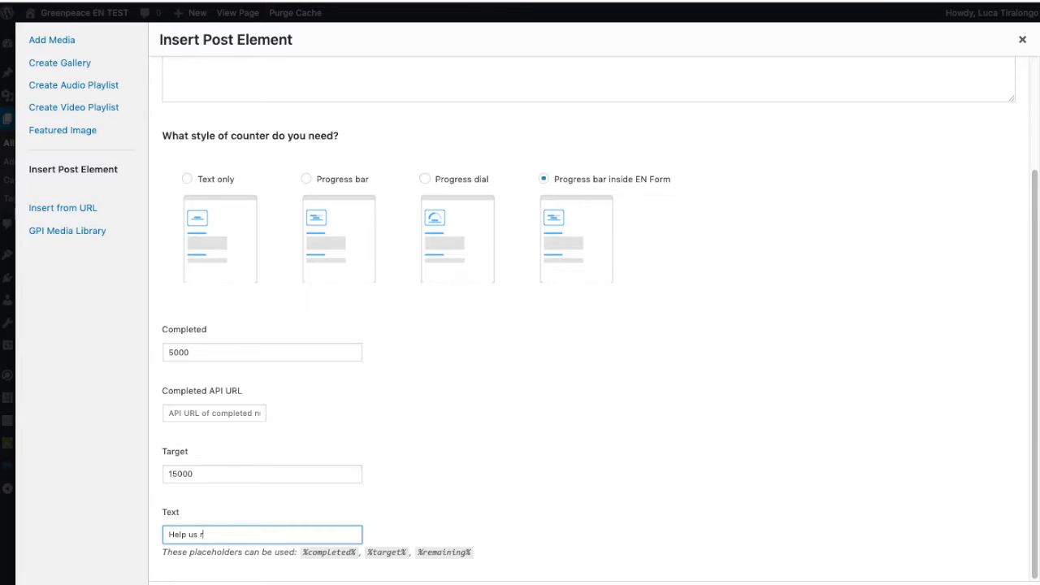
pyautogui.write('eaching')
pyautogui.moveTo(369, 553); pyautogui.dragTo(402, 551)
pyautogui.hotkey('ctrl', 'c')
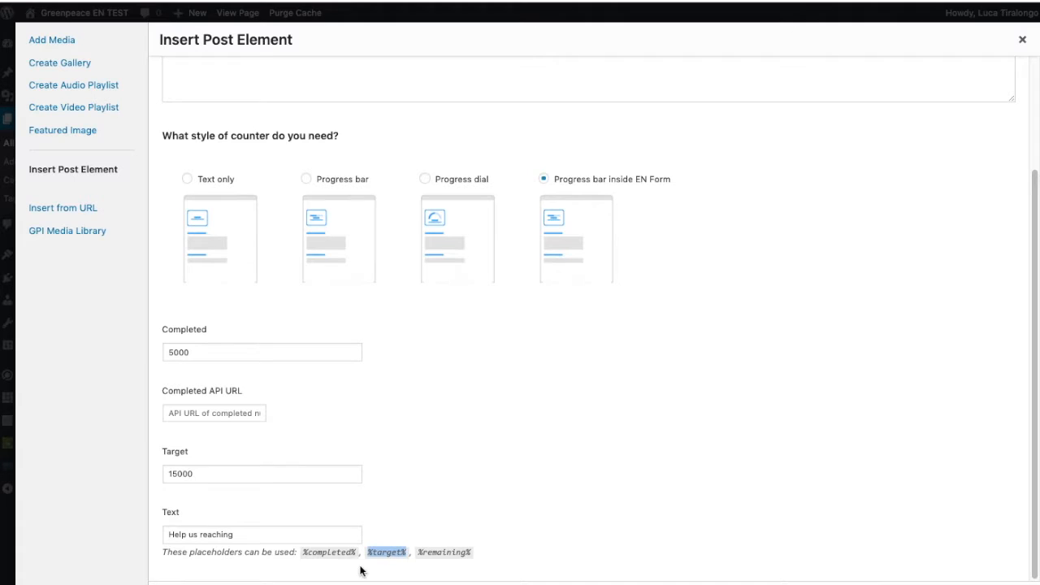
pyautogui.click(266, 535)
pyautogui.hotkey('ctrl', 'v')
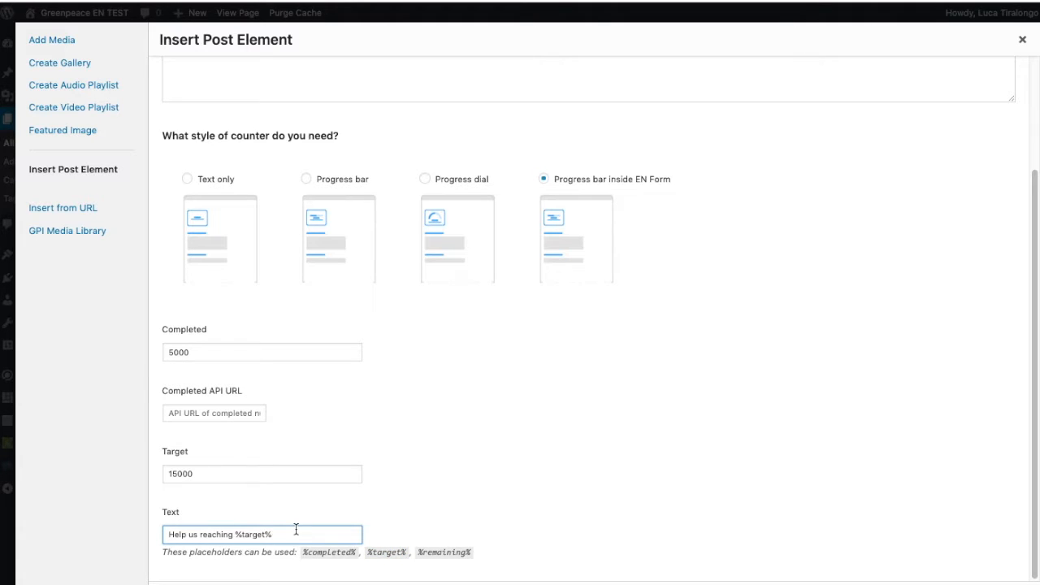
pyautogui.click(377, 478)
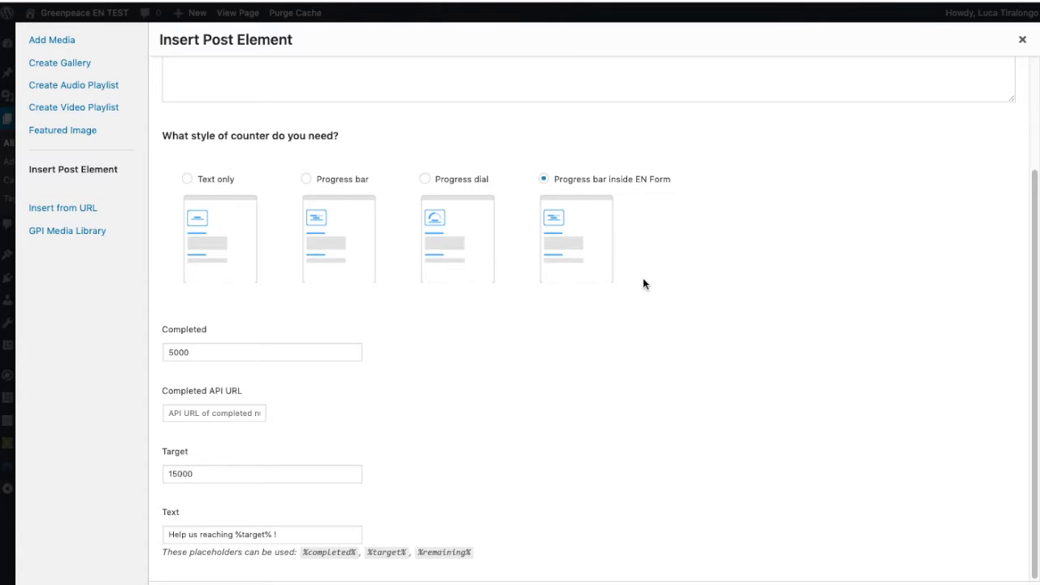
# Examine the counter's Completed API URL field in relation to the Completed and Target values.
pyautogui.click(240, 416)
pyautogui.moveTo(163, 391); pyautogui.dragTo(244, 382)
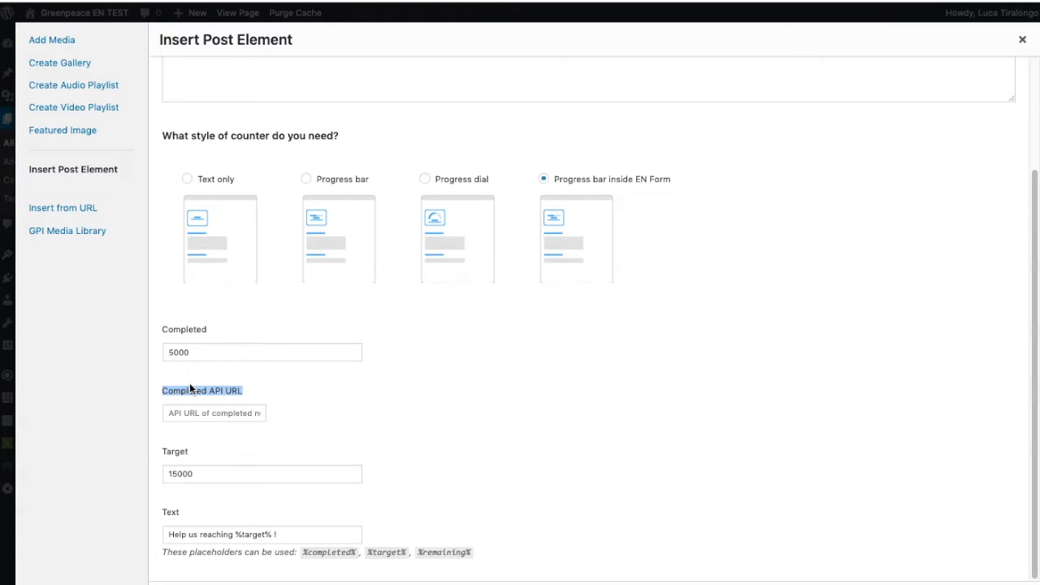
pyautogui.click(228, 474)
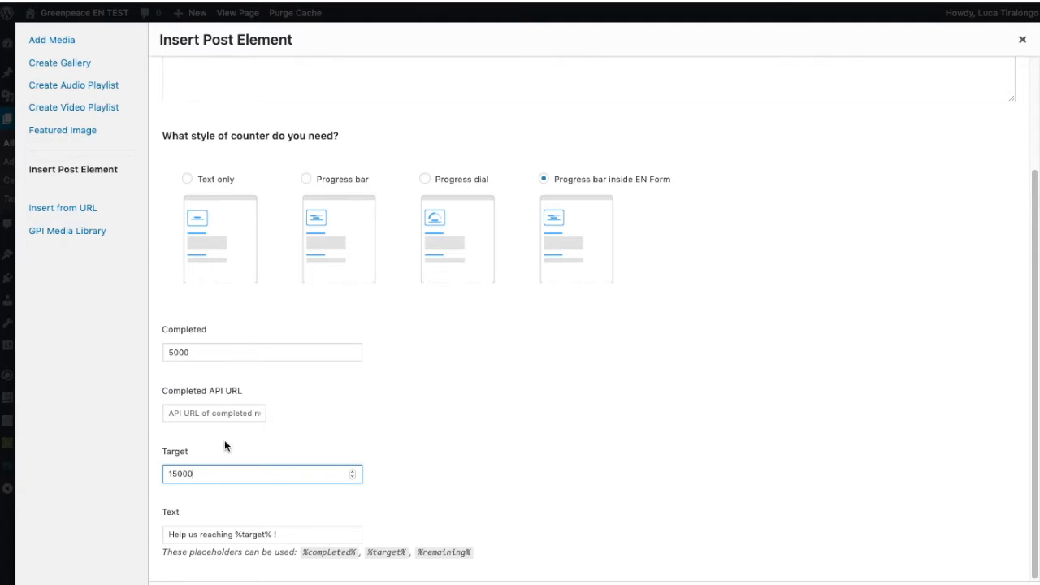
pyautogui.click(227, 413)
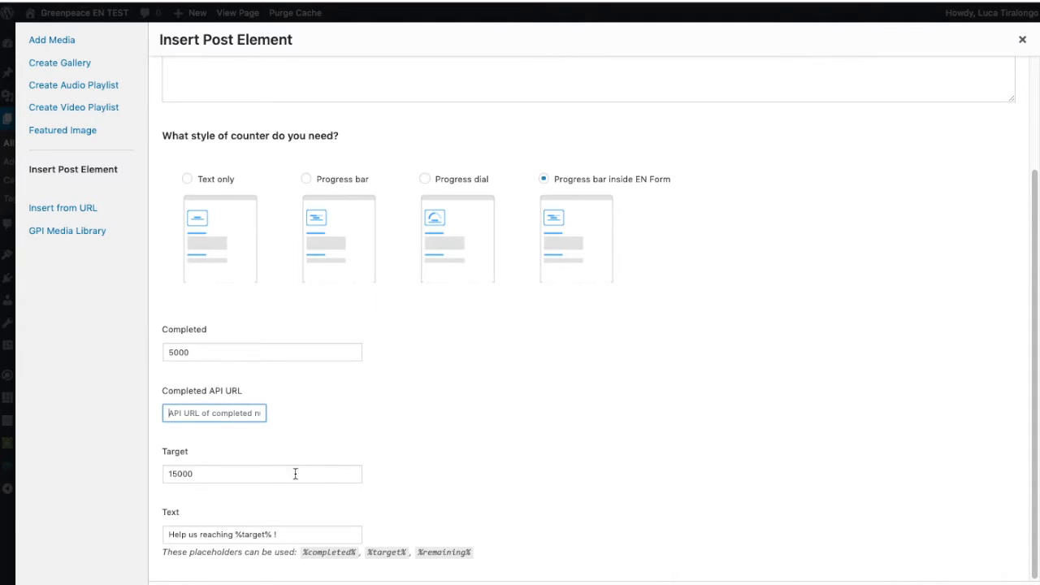
pyautogui.click(162, 355)
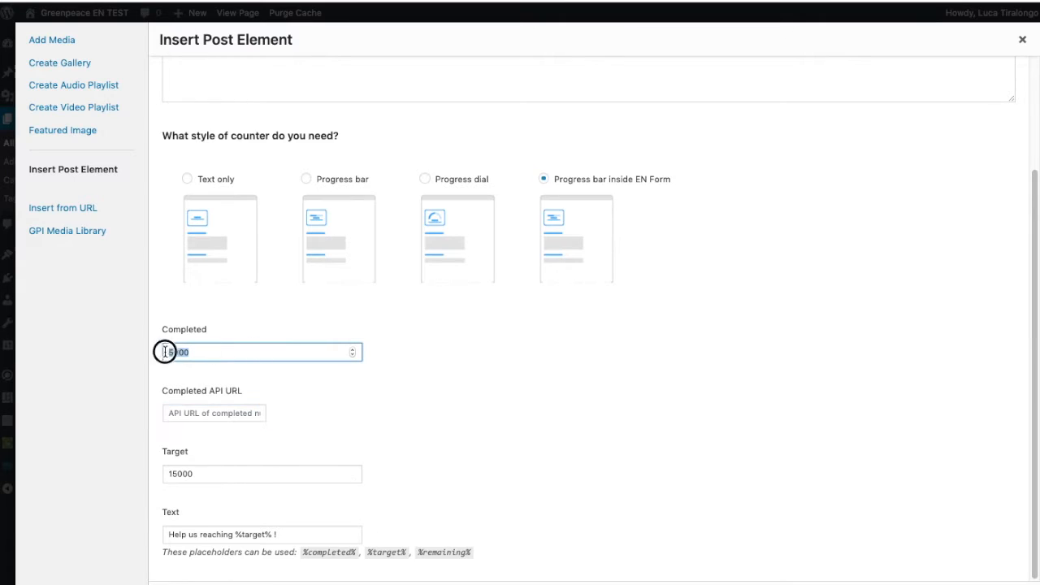
pyautogui.doubleClick(243, 355)
pyautogui.click(268, 474)
pyautogui.doubleClick(268, 474)
# Insert the counter into the page and check its block below the Arctic Sunrise form.
pyautogui.click(659, 449)
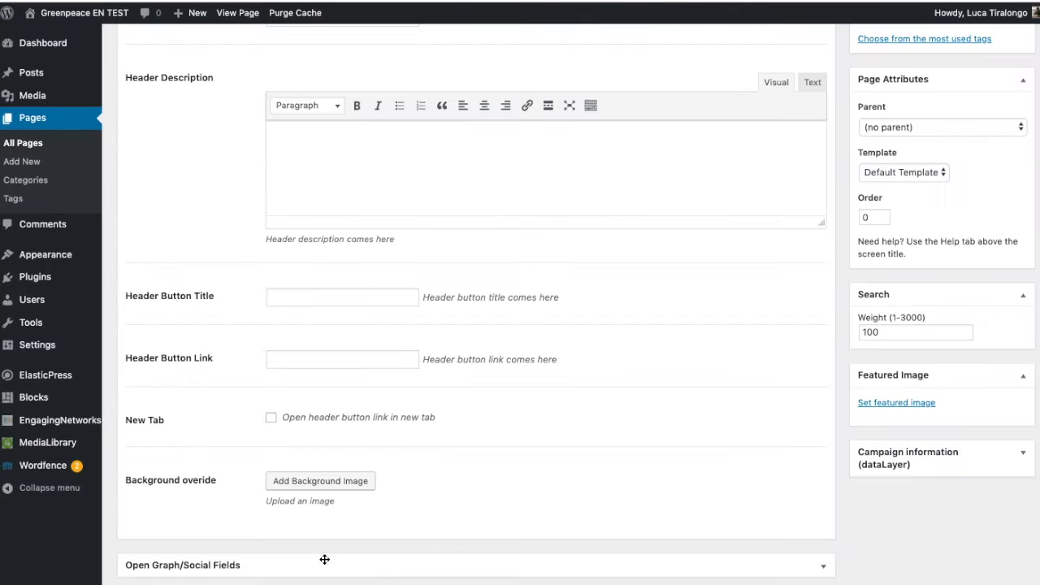
pyautogui.scroll(10, 325, 559)
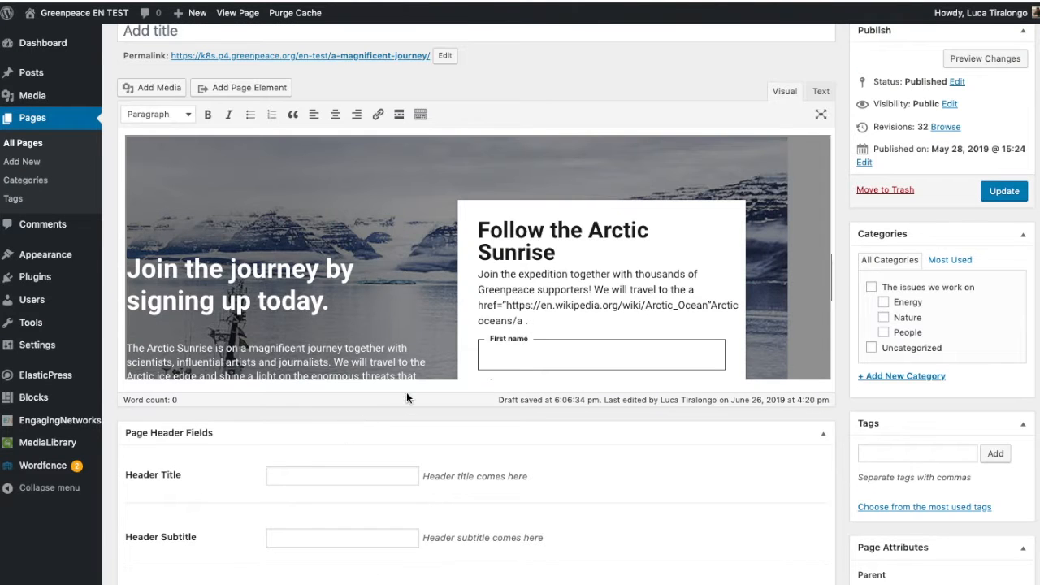
pyautogui.click(446, 355)
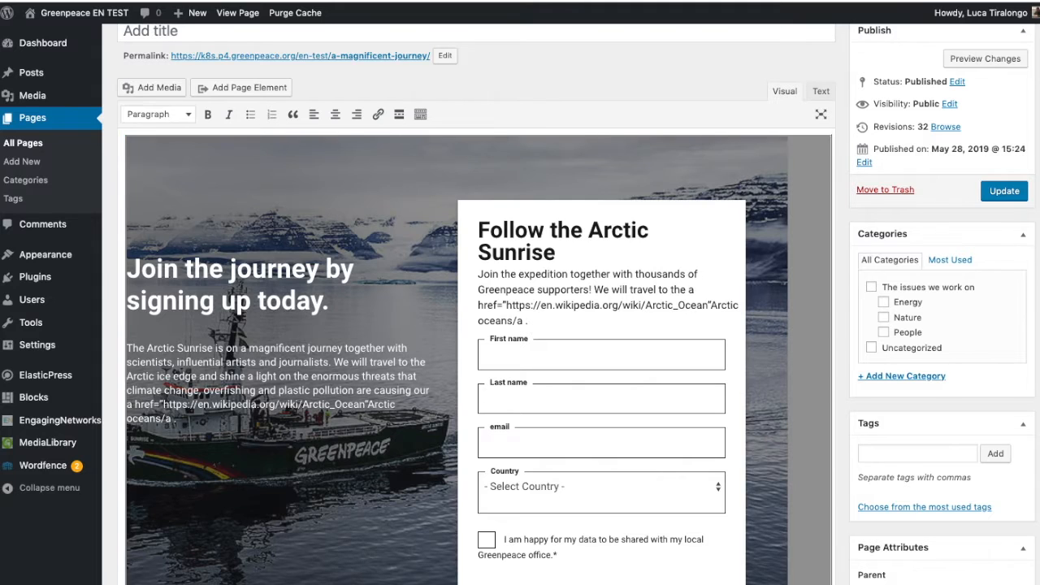
pyautogui.scroll(-10, 391, 304)
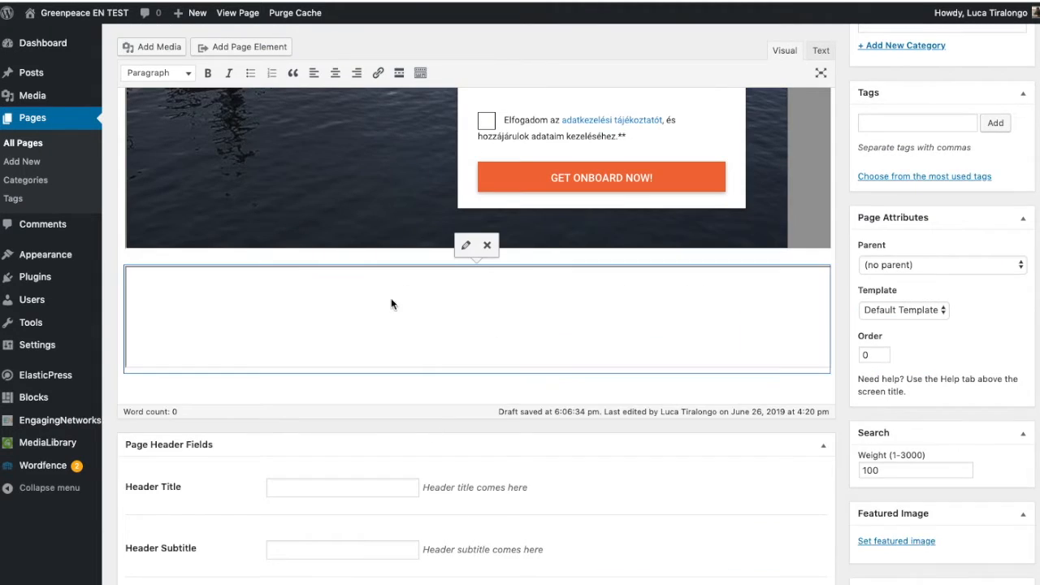
# Update the page and open its published version in an incognito window.
pyautogui.scroll(10, 504, 317)
pyautogui.click(998, 217)
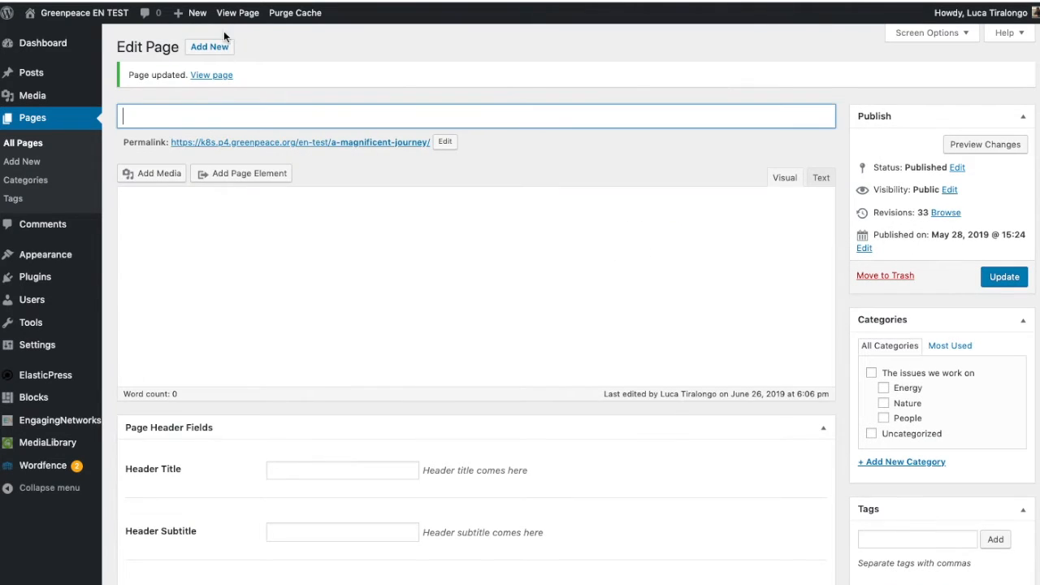
pyautogui.rightClick(237, 14)
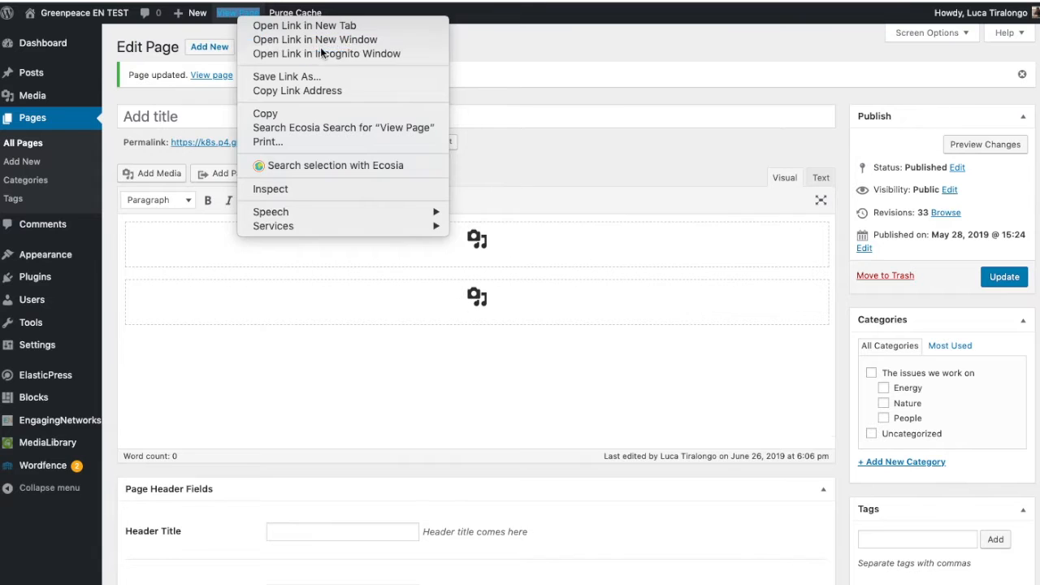
pyautogui.click(325, 54)
pyautogui.moveTo(580, 353); pyautogui.dragTo(557, 1)
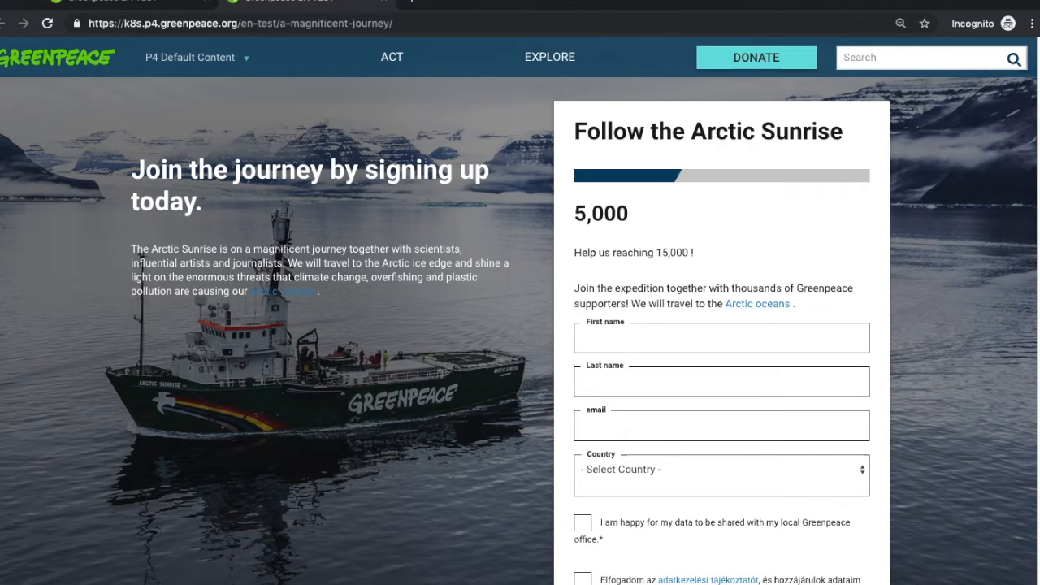
# Examine the form title, progress bar, completed number and target text of the counter in the published form.
pyautogui.moveTo(570, 122); pyautogui.dragTo(788, 135)
pyautogui.moveTo(537, 204); pyautogui.dragTo(595, 216)
pyautogui.click(597, 216)
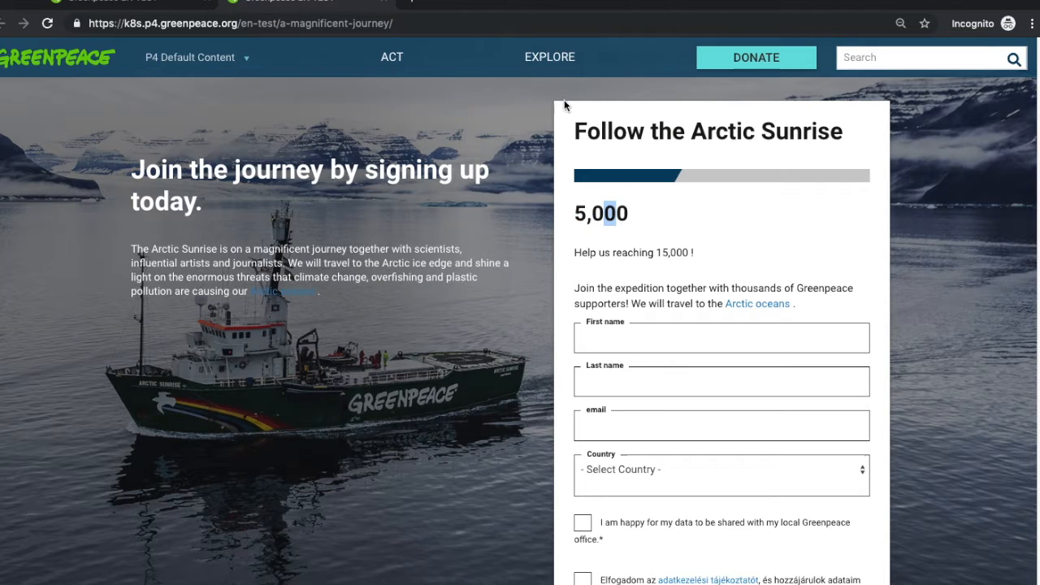
pyautogui.doubleClick(611, 212)
pyautogui.moveTo(703, 258); pyautogui.dragTo(562, 252)
pyautogui.click(705, 253)
pyautogui.moveTo(710, 260); pyautogui.dragTo(558, 246)
pyautogui.click(589, 248)
pyautogui.tripleClick(589, 249)
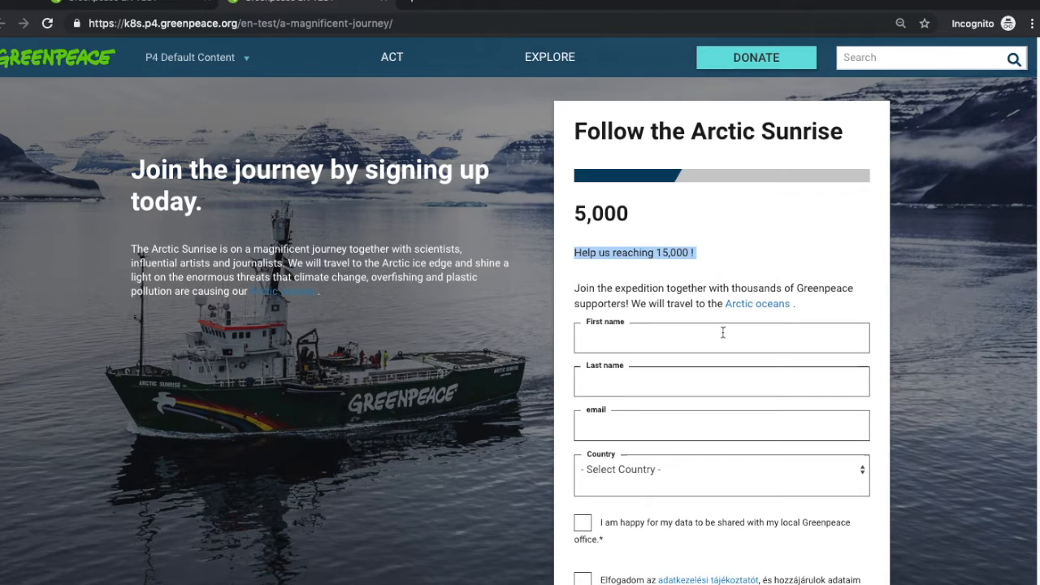
# Review the published form from the counter text and description down to the sign-up button.
pyautogui.scroll(-1, 713, 235)
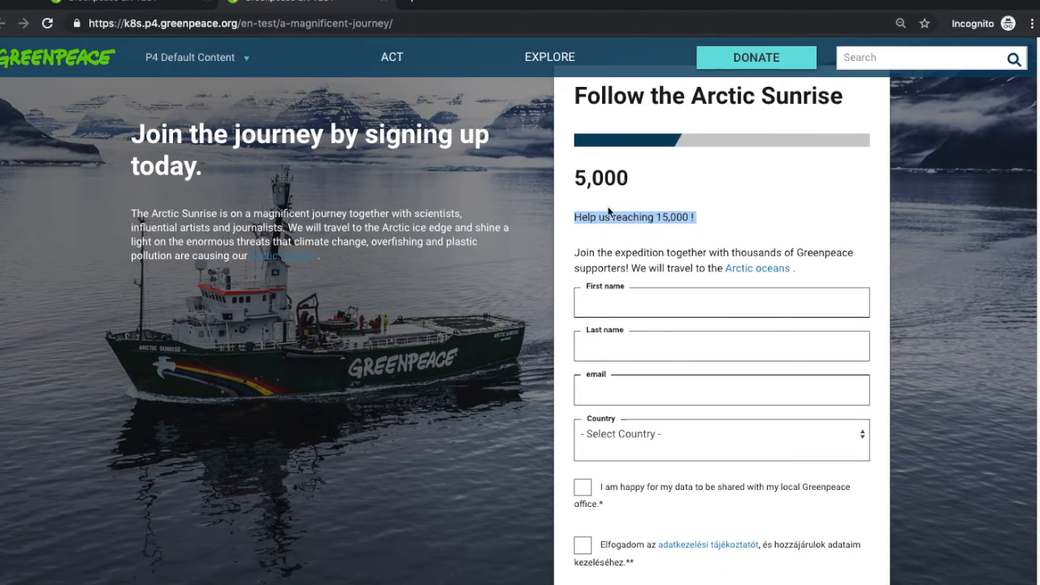
pyautogui.click(675, 228)
pyautogui.moveTo(765, 253); pyautogui.dragTo(606, 242)
pyautogui.click(600, 239)
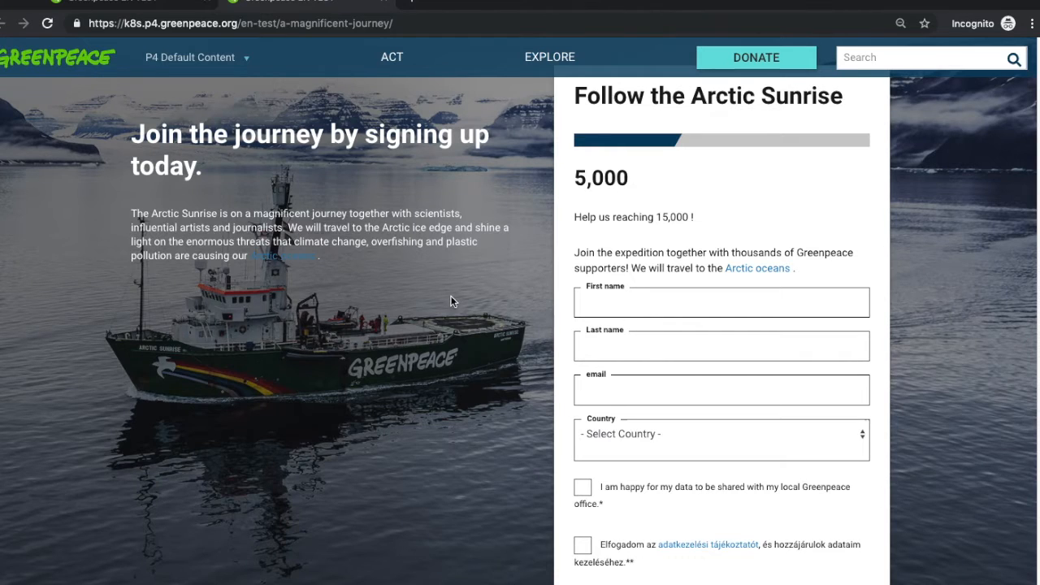
pyautogui.scroll(-1, 451, 296)
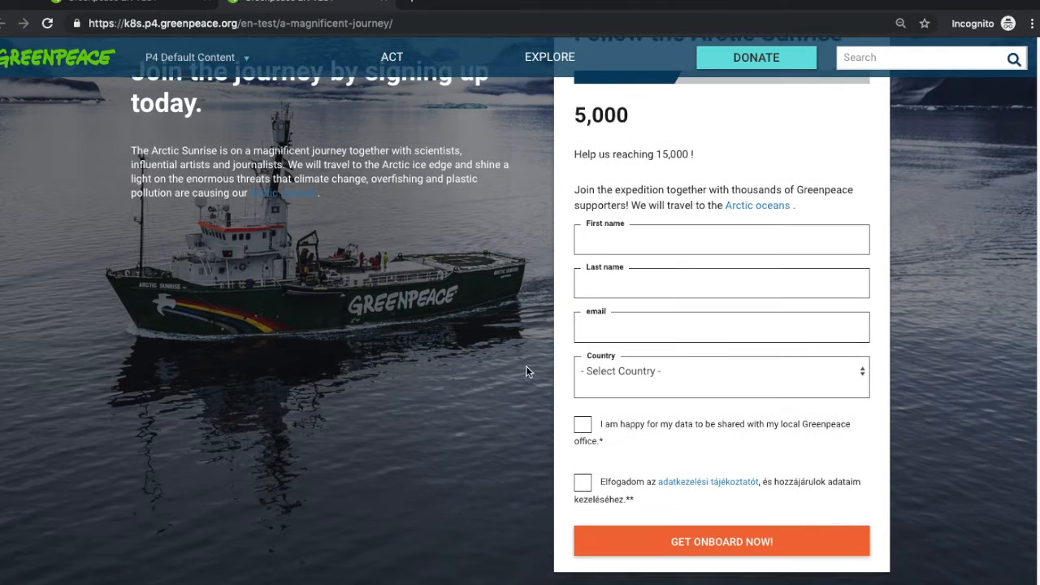
pyautogui.scroll(1, 532, 341)
# Return to the page editor and open the Arctic Sunrise form's details at the description fields.
pyautogui.moveTo(660, 7); pyautogui.dragTo(657, 201)
pyautogui.click(605, 152)
pyautogui.click(408, 373)
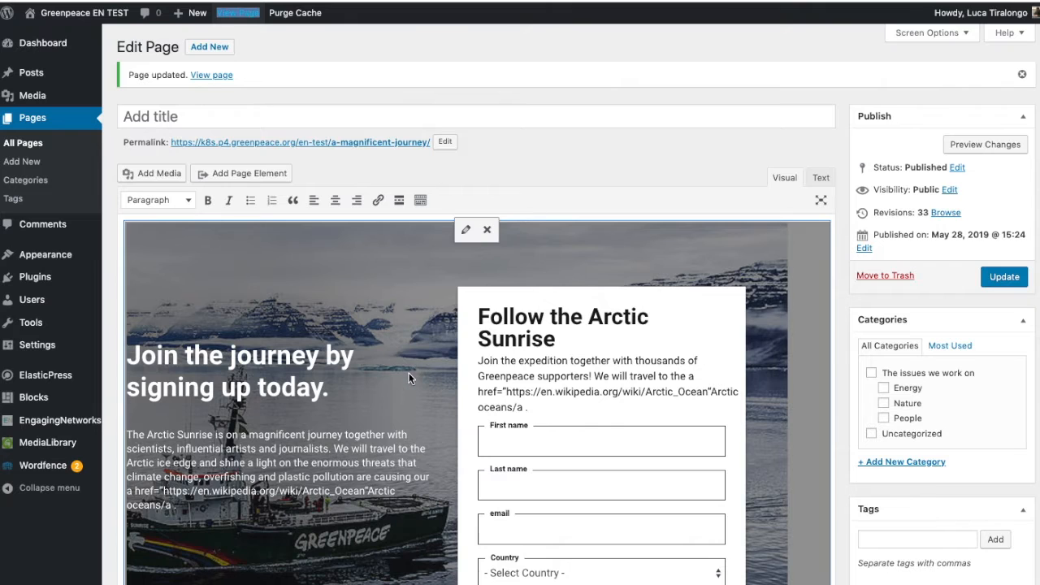
pyautogui.click(466, 230)
pyautogui.scroll(-5, 193, 419)
pyautogui.scroll(-4, 192, 419)
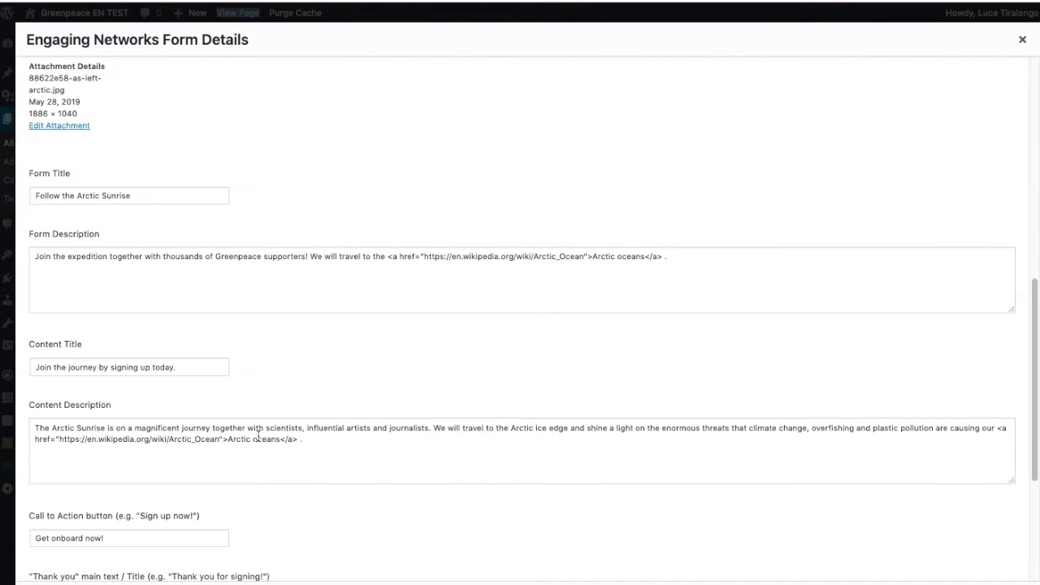
# Examine the HTML link code in the Form Description and Content Description, and close the form details without changes.
pyautogui.moveTo(258, 257); pyautogui.dragTo(522, 265)
pyautogui.moveTo(335, 441); pyautogui.dragTo(35, 439)
pyautogui.click(295, 428)
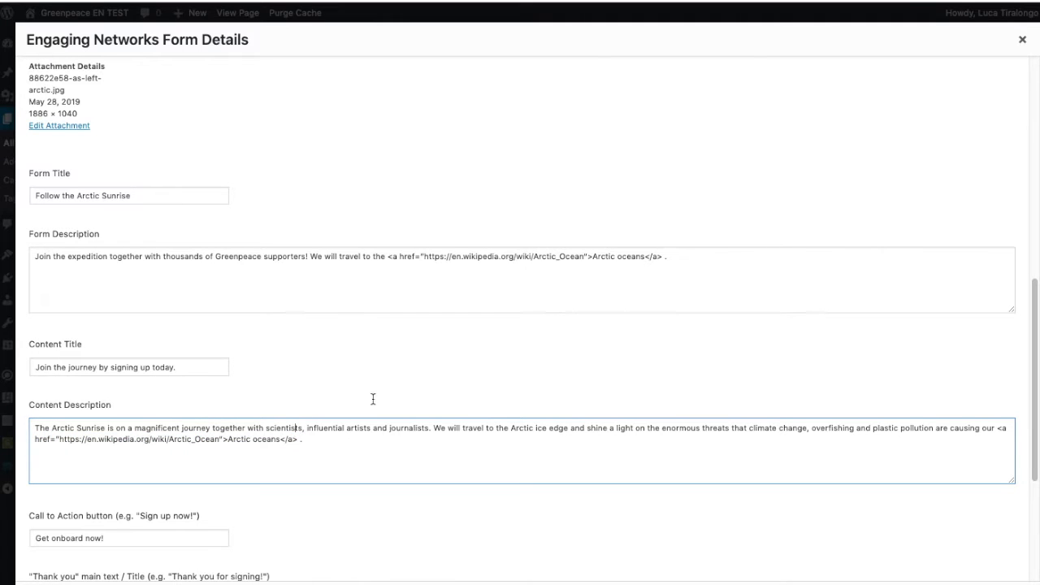
pyautogui.moveTo(388, 256); pyautogui.dragTo(717, 285)
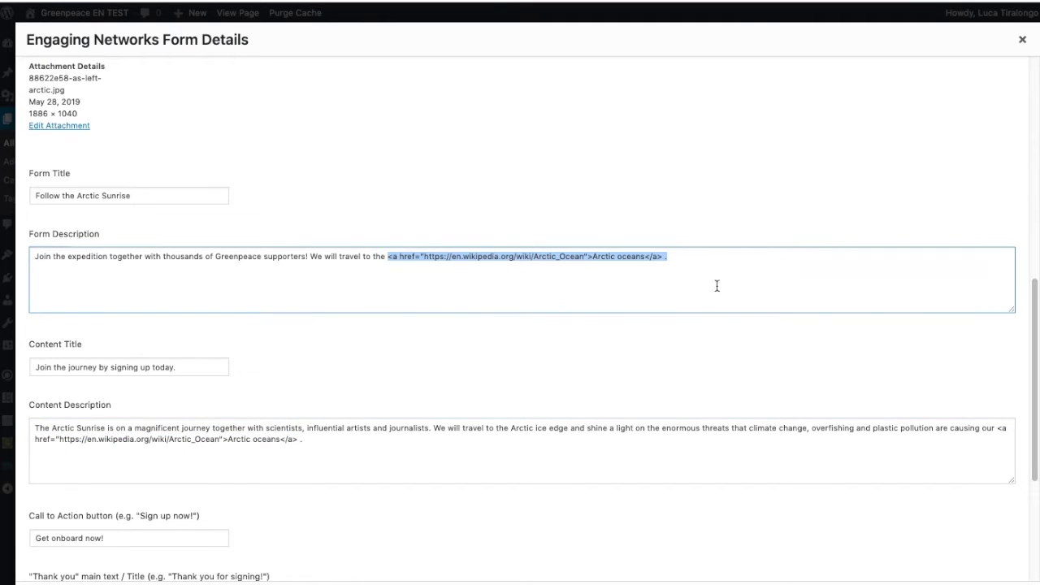
pyautogui.press('Escape')
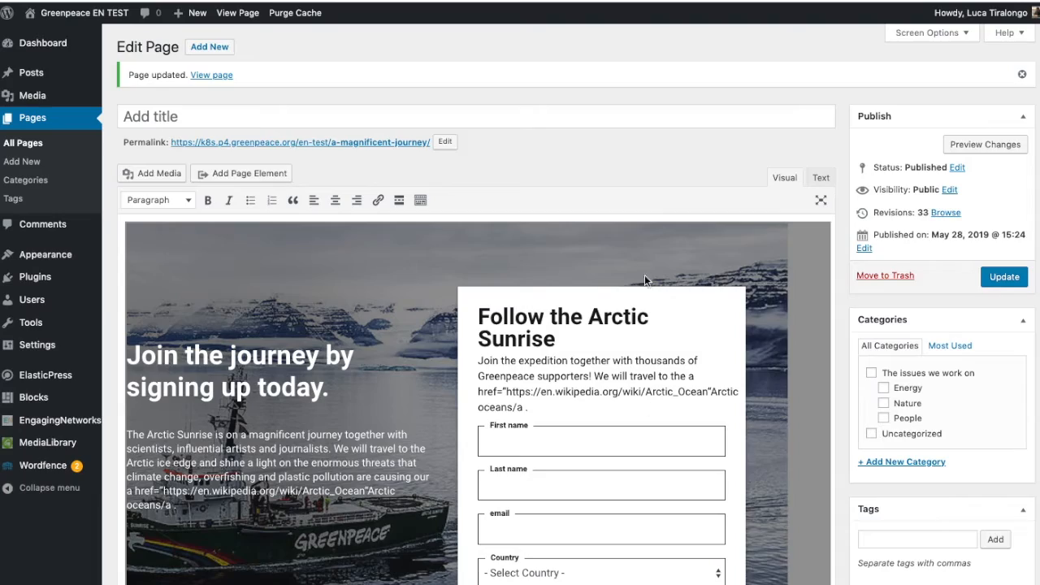
# Switch to the published page and check the data policy opt-in with its embedded link.
pyautogui.hotkey('ctrl', 'Up')
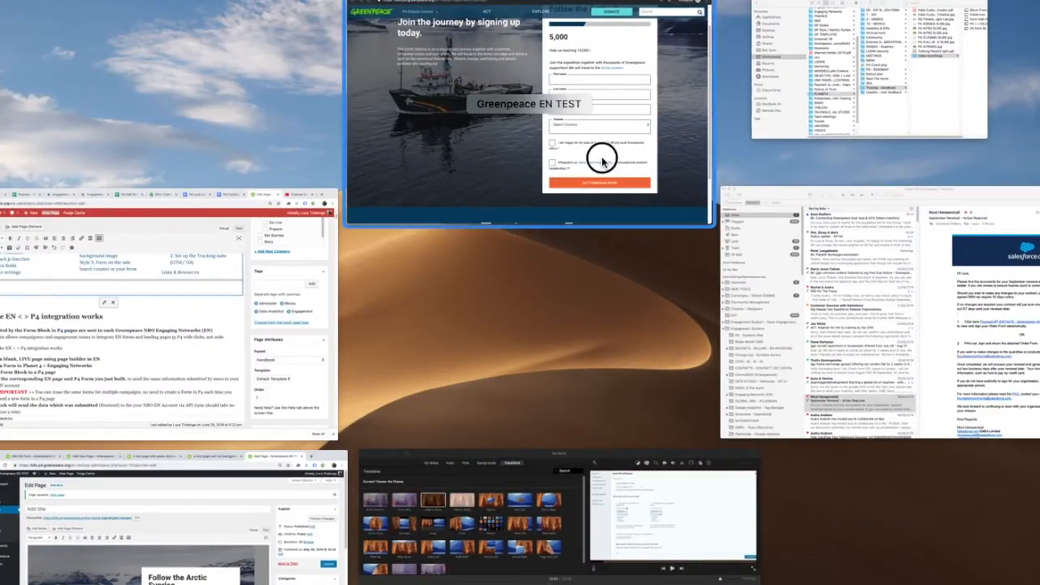
pyautogui.click(602, 156)
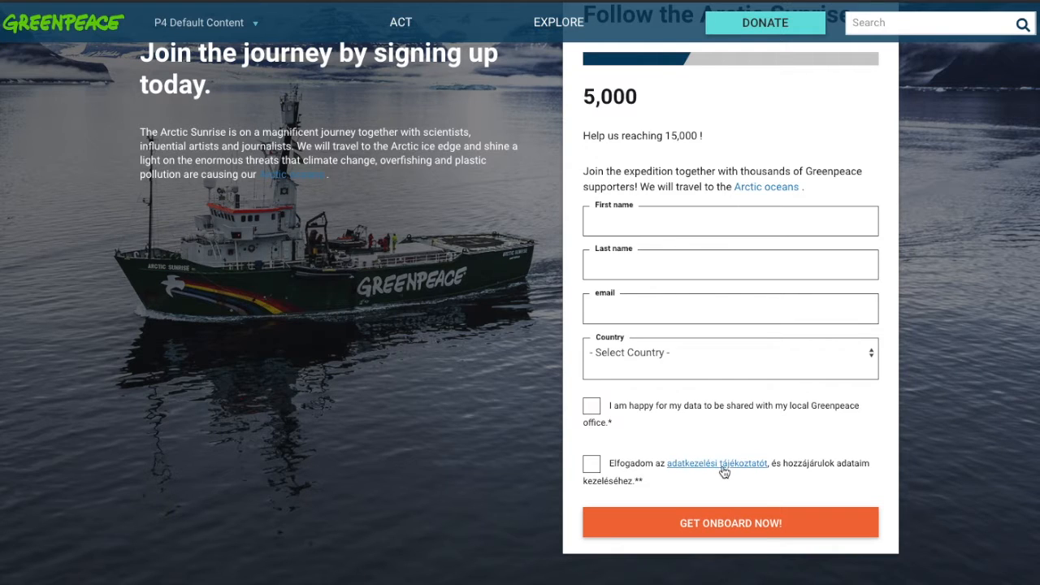
pyautogui.scroll(1, 722, 473)
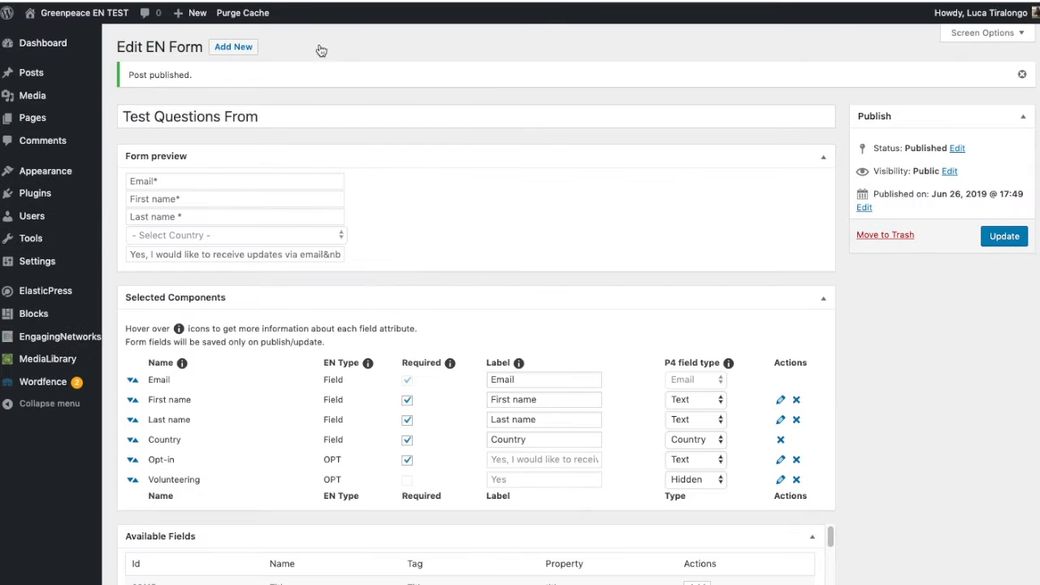
# Look through the available questions of the Test Questions From form and collapse the fields, questions and opt-ins lists.
pyautogui.scroll(-10, 377, 309)
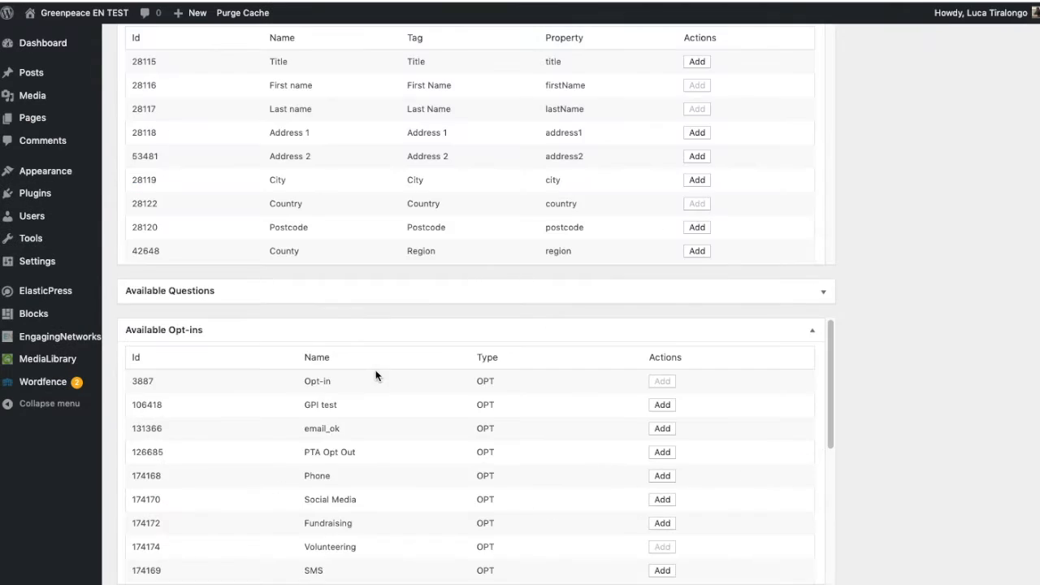
pyautogui.click(672, 297)
pyautogui.scroll(-1, 897, 369)
pyautogui.click(713, 256)
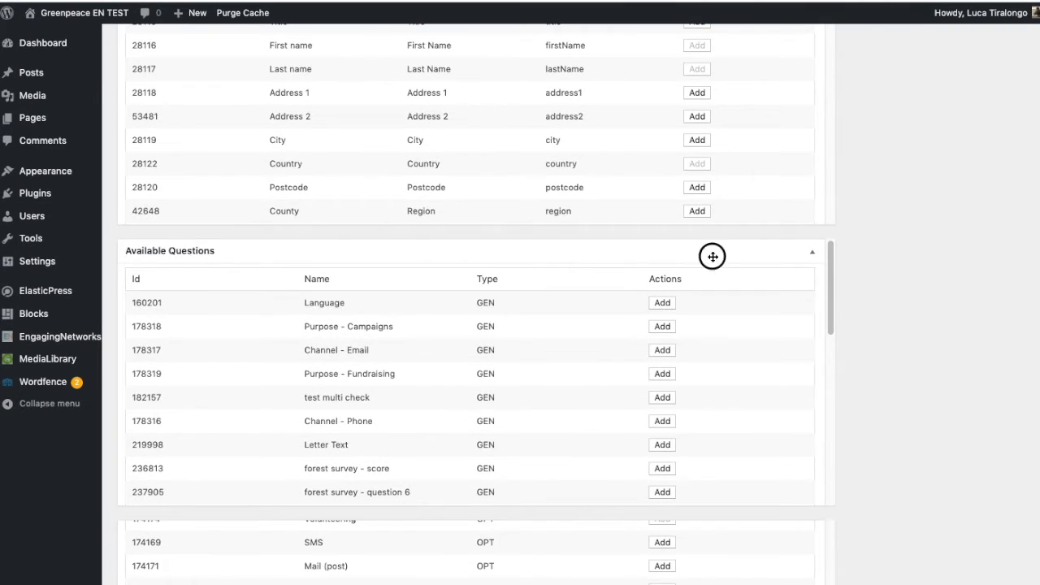
pyautogui.scroll(2, 815, 385)
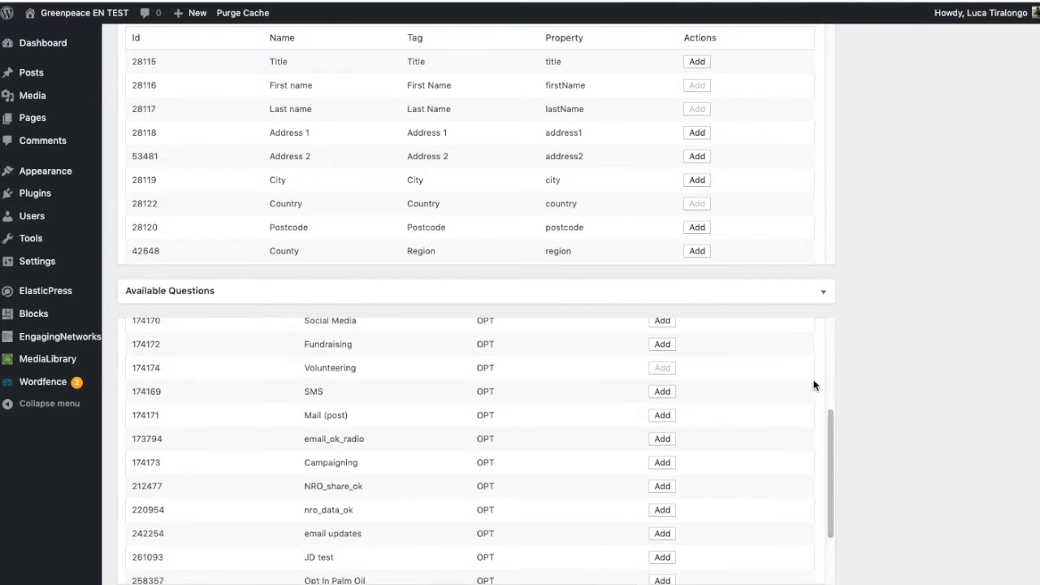
pyautogui.scroll(5, 815, 385)
pyautogui.click(764, 327)
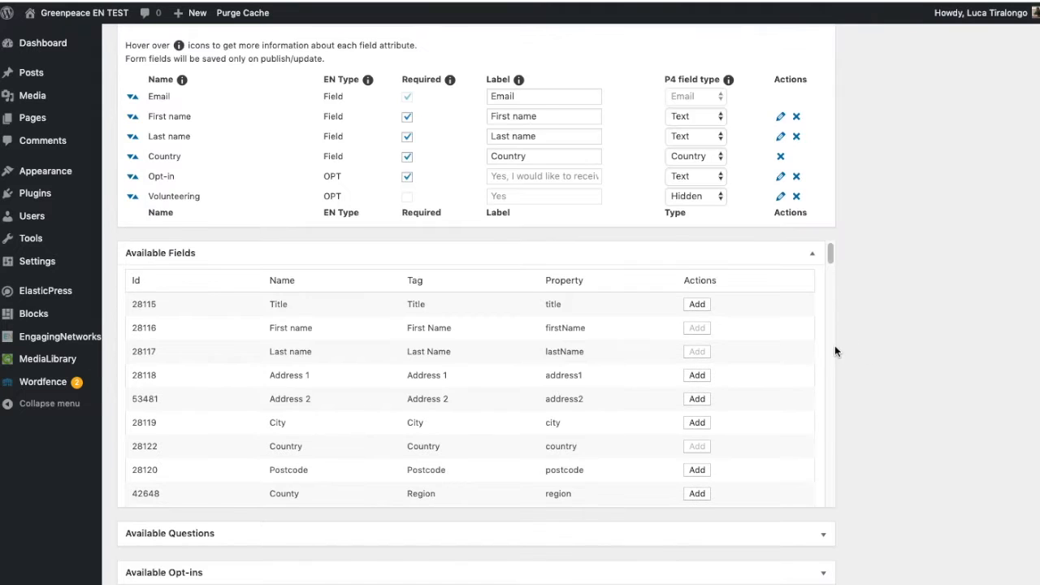
pyautogui.click(764, 251)
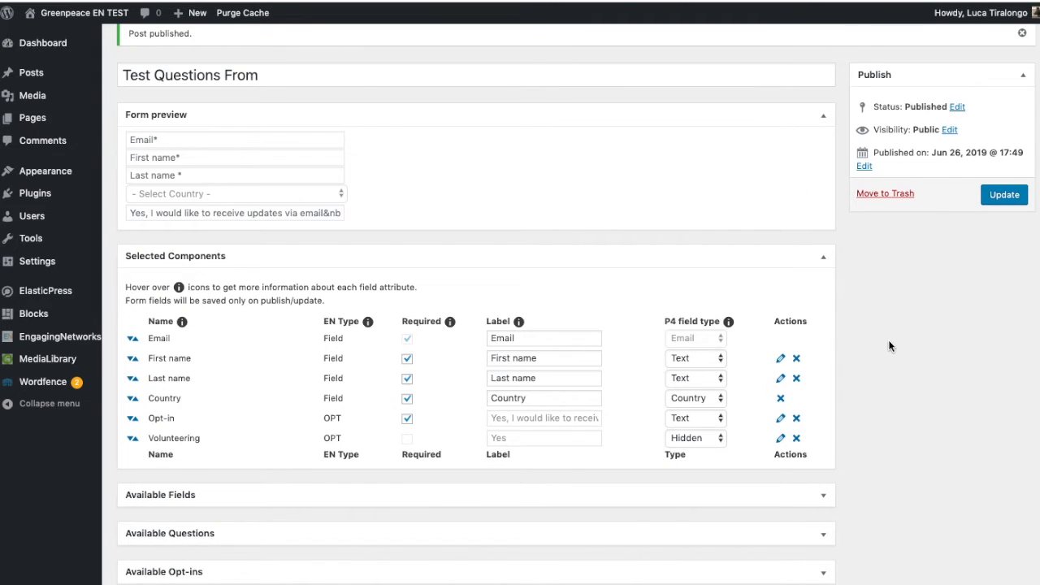
# Add the hu_data_policy_disclaimer opt-in to the form's selected components and inspect its label text.
pyautogui.scroll(1, 799, 536)
pyautogui.scroll(-1, 845, 463)
pyautogui.click(782, 573)
pyautogui.scroll(-5, 876, 506)
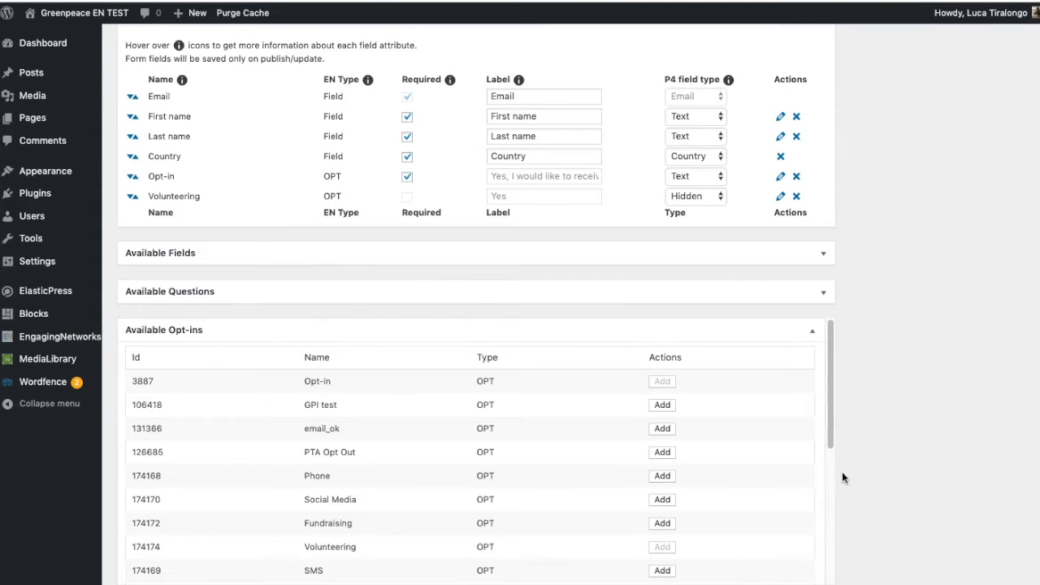
pyautogui.scroll(-5, 707, 439)
pyautogui.scroll(-1, 707, 439)
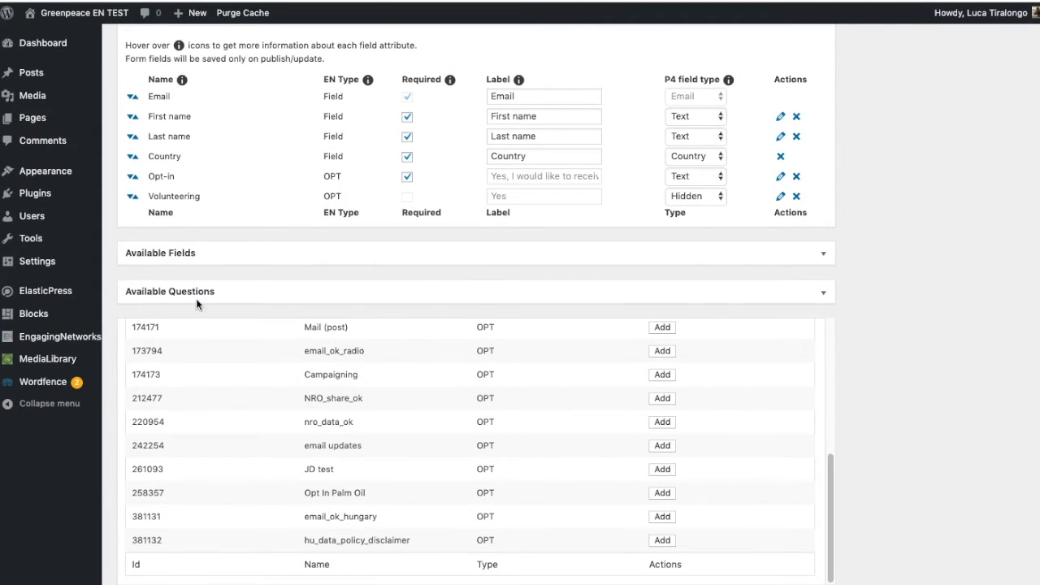
pyautogui.scroll(10, 286, 425)
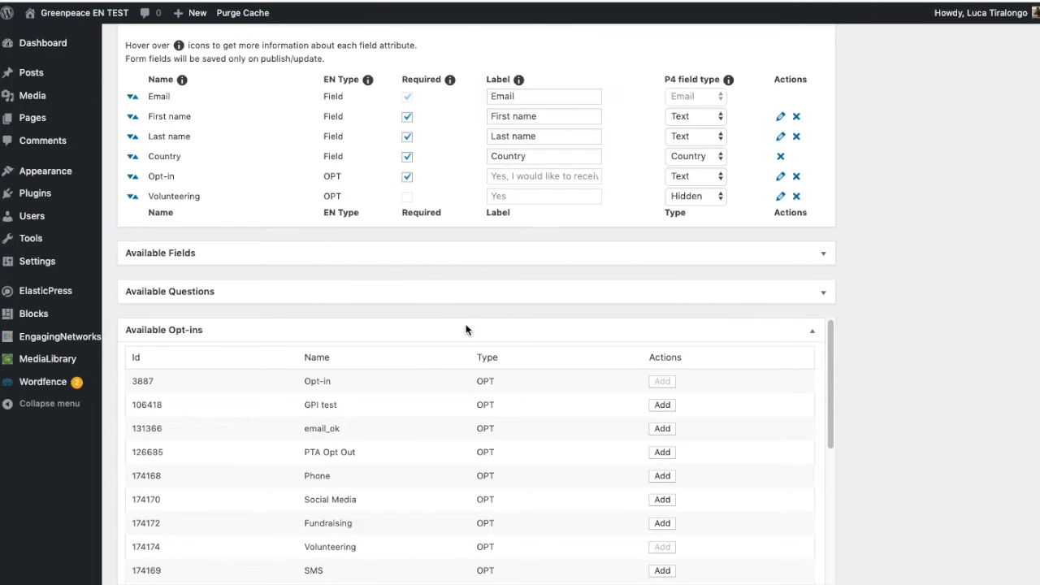
pyautogui.scroll(-5, 462, 448)
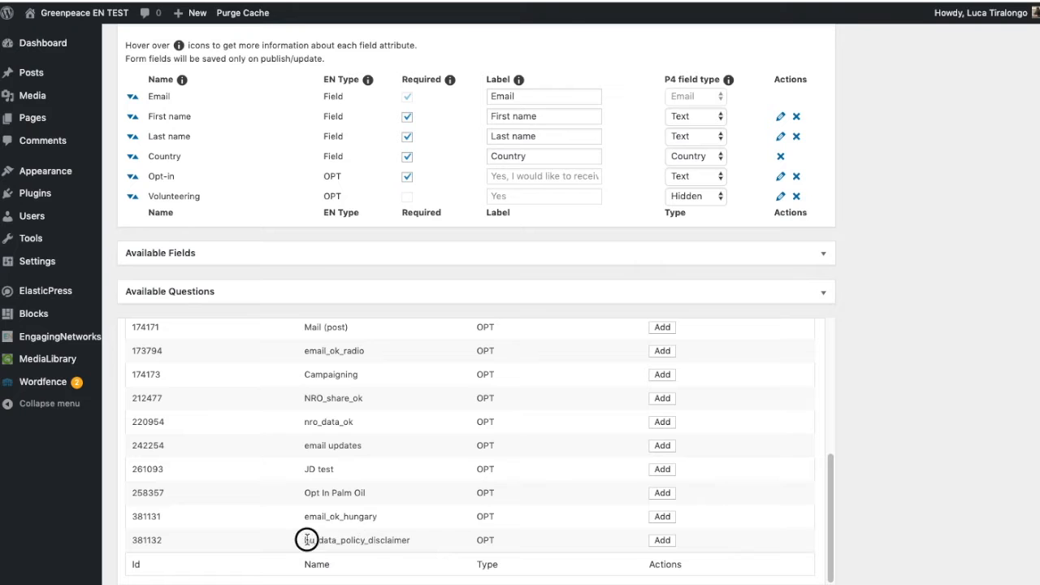
pyautogui.moveTo(306, 539); pyautogui.dragTo(429, 541)
pyautogui.click(662, 542)
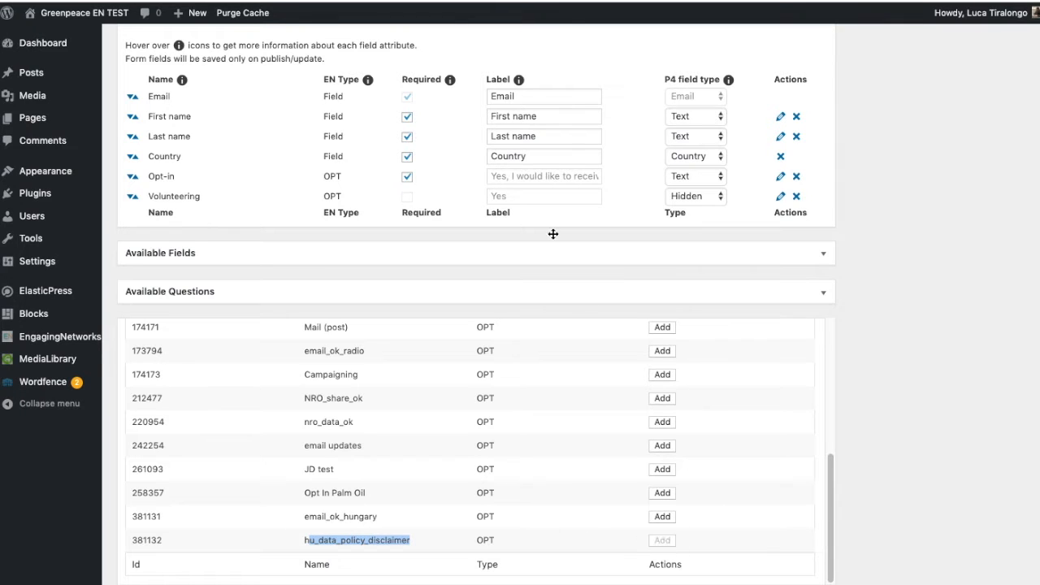
pyautogui.moveTo(530, 216); pyautogui.dragTo(591, 220)
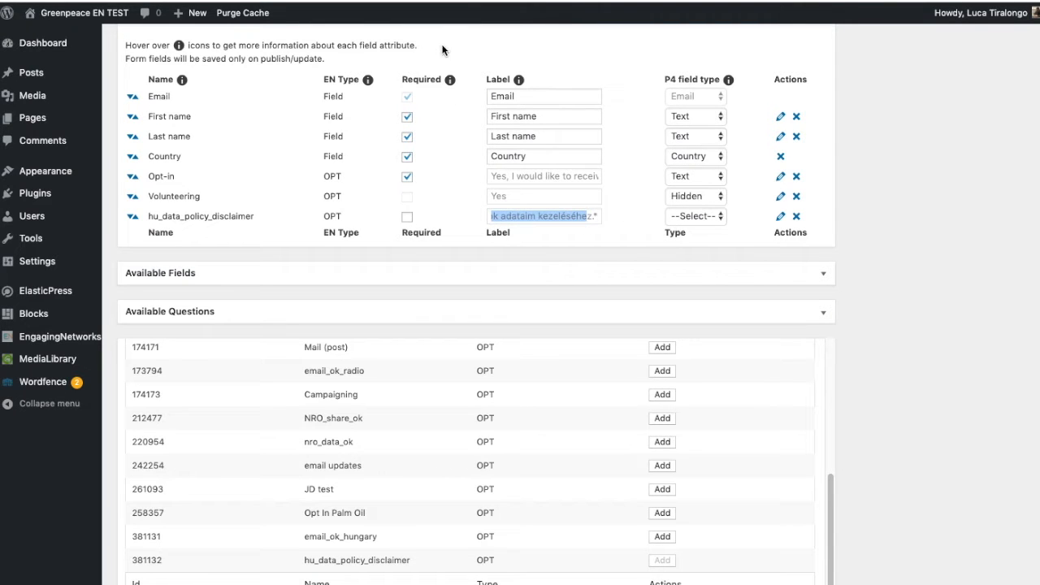
# Return to the published page and examine the data policy link inside the Hungarian opt-in text.
pyautogui.hotkey('ctrl', 'Up')
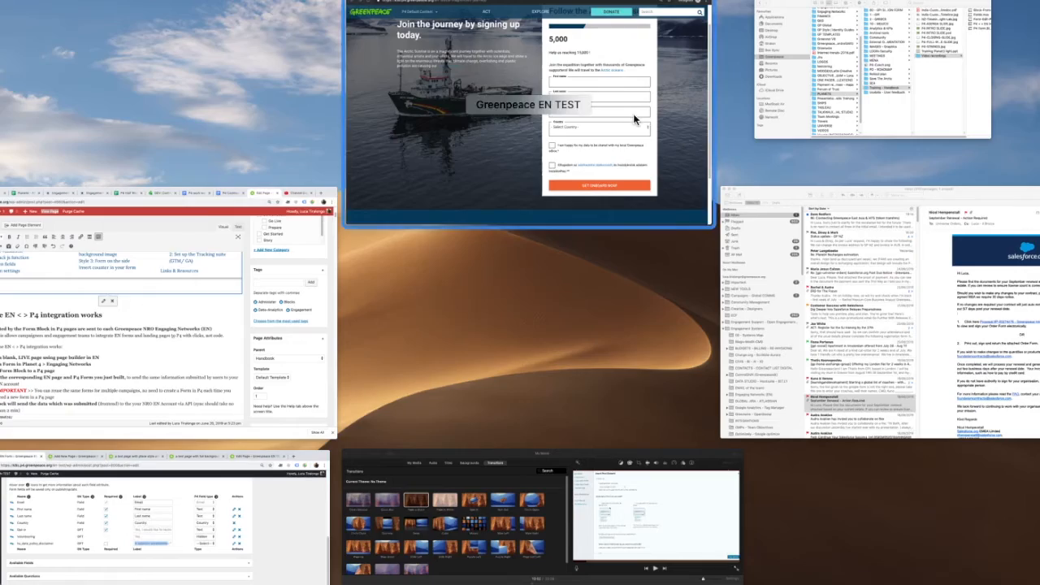
pyautogui.click(633, 119)
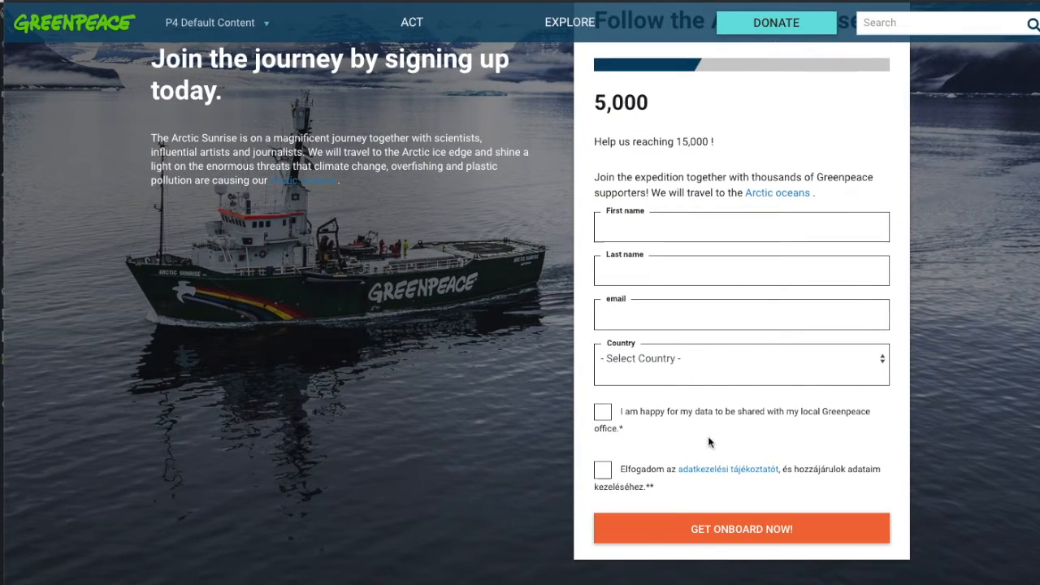
pyautogui.click(711, 462)
pyautogui.rightClick(734, 469)
pyautogui.click(813, 561)
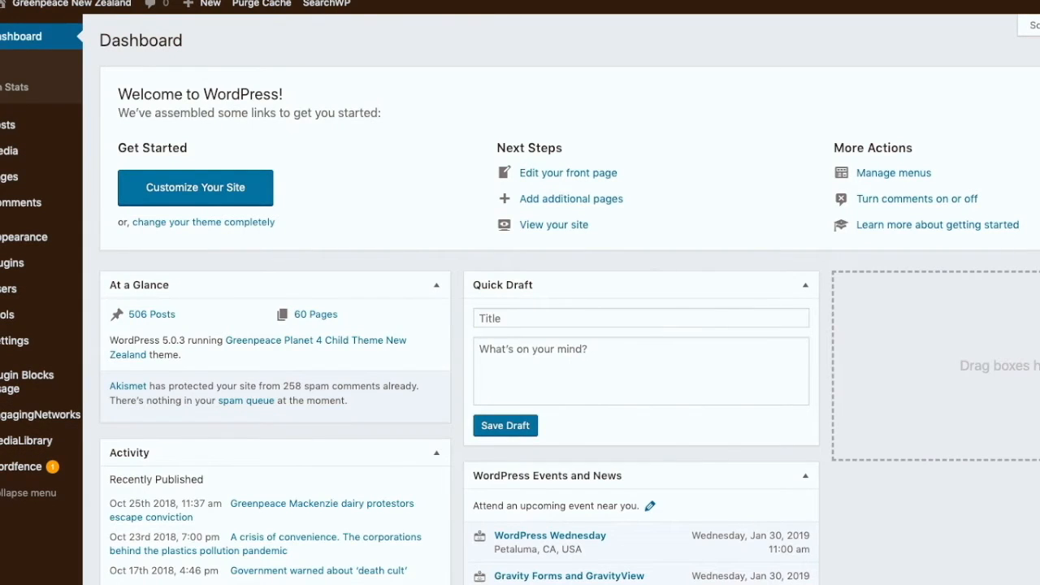
# Open the EngagingNetworks settings in the Greenpeace New Zealand site's admin dashboard.
pyautogui.moveTo(378, 42); pyautogui.dragTo(378, 75)
pyautogui.moveTo(297, 74); pyautogui.dragTo(350, 13)
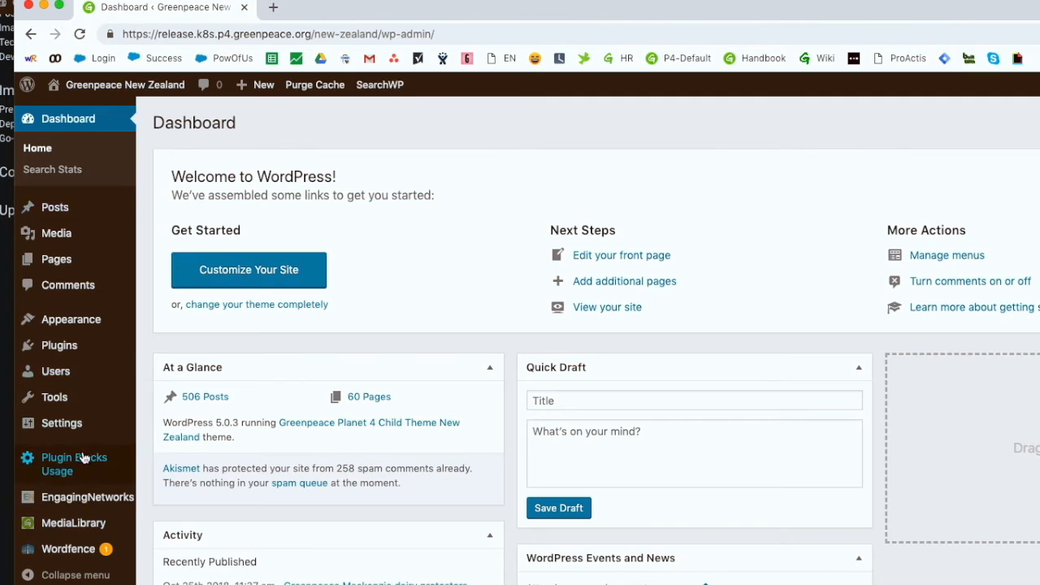
pyautogui.moveTo(72, 496)
pyautogui.click(165, 524)
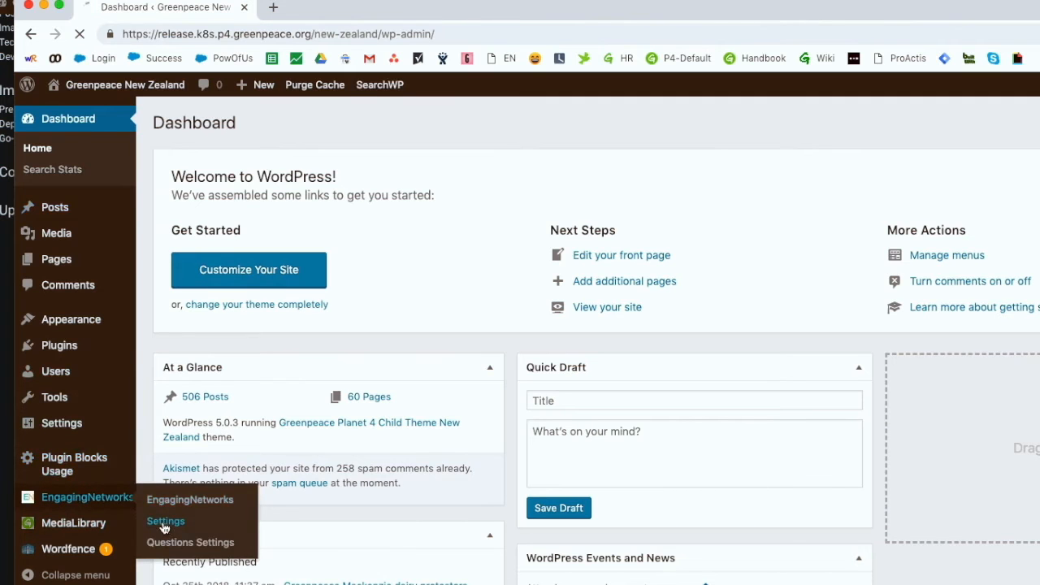